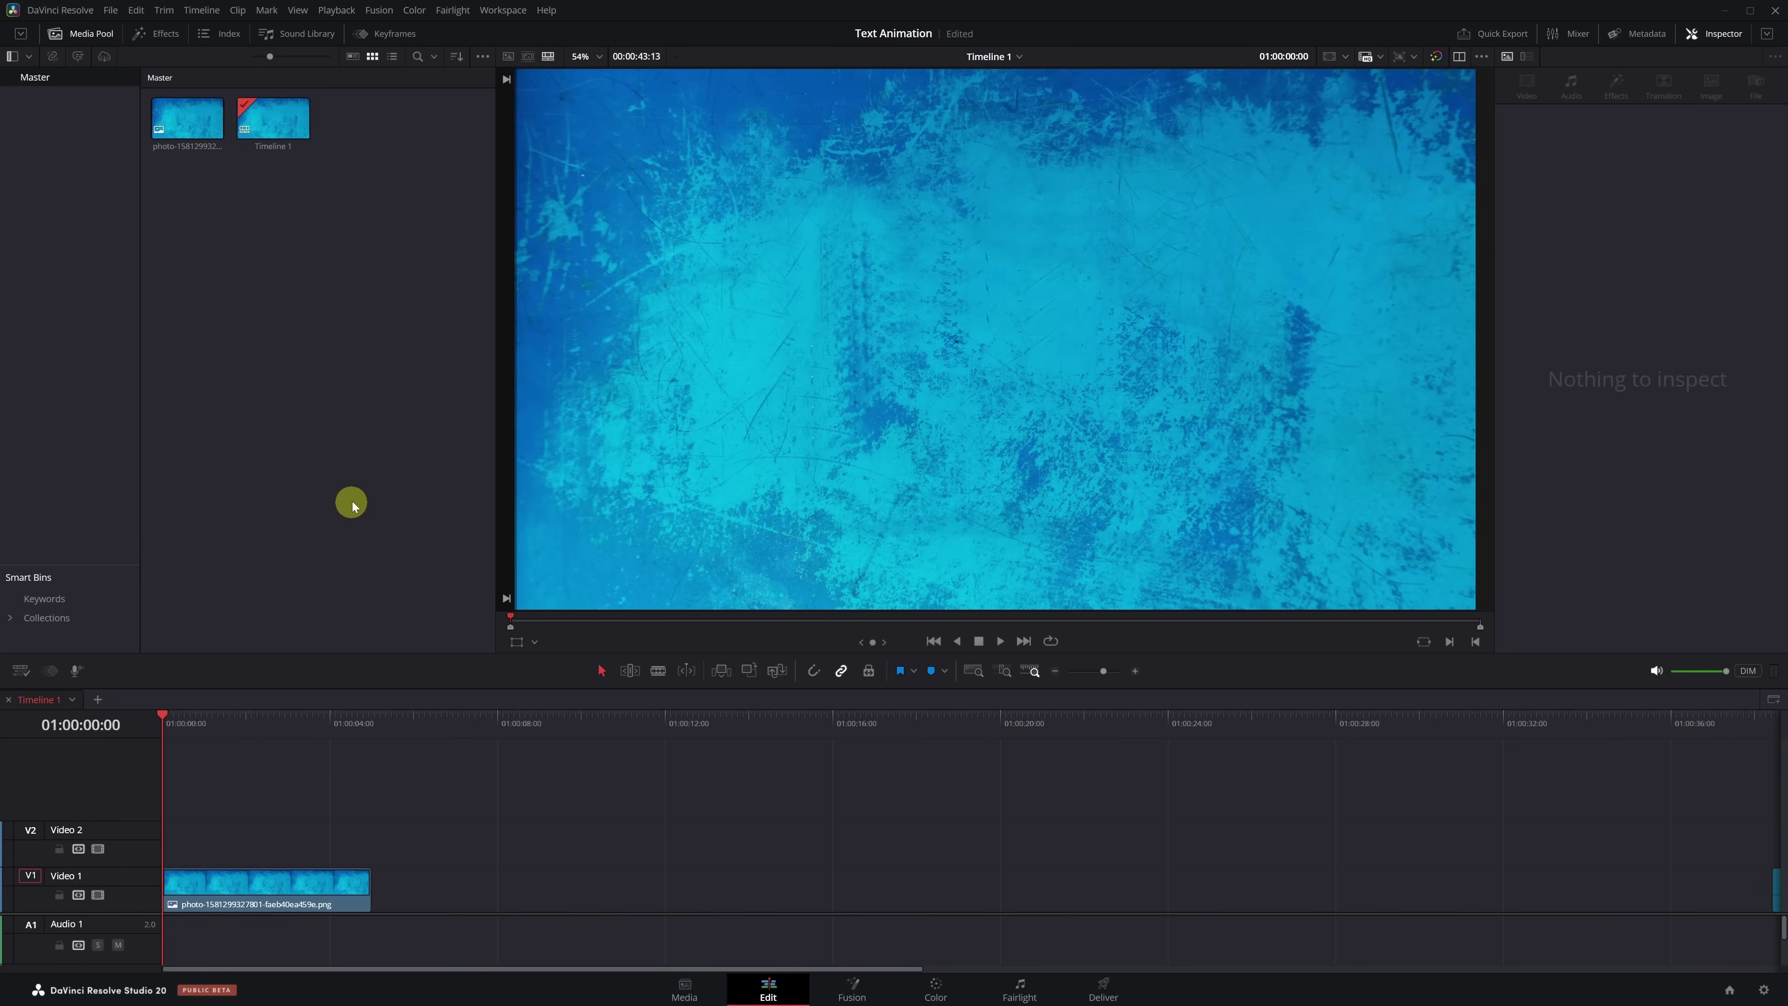
Add a new 5-second Fusion Composition 1 clip to the Media Pool.
{"action": "right_click", "coordinate": [296, 405]}
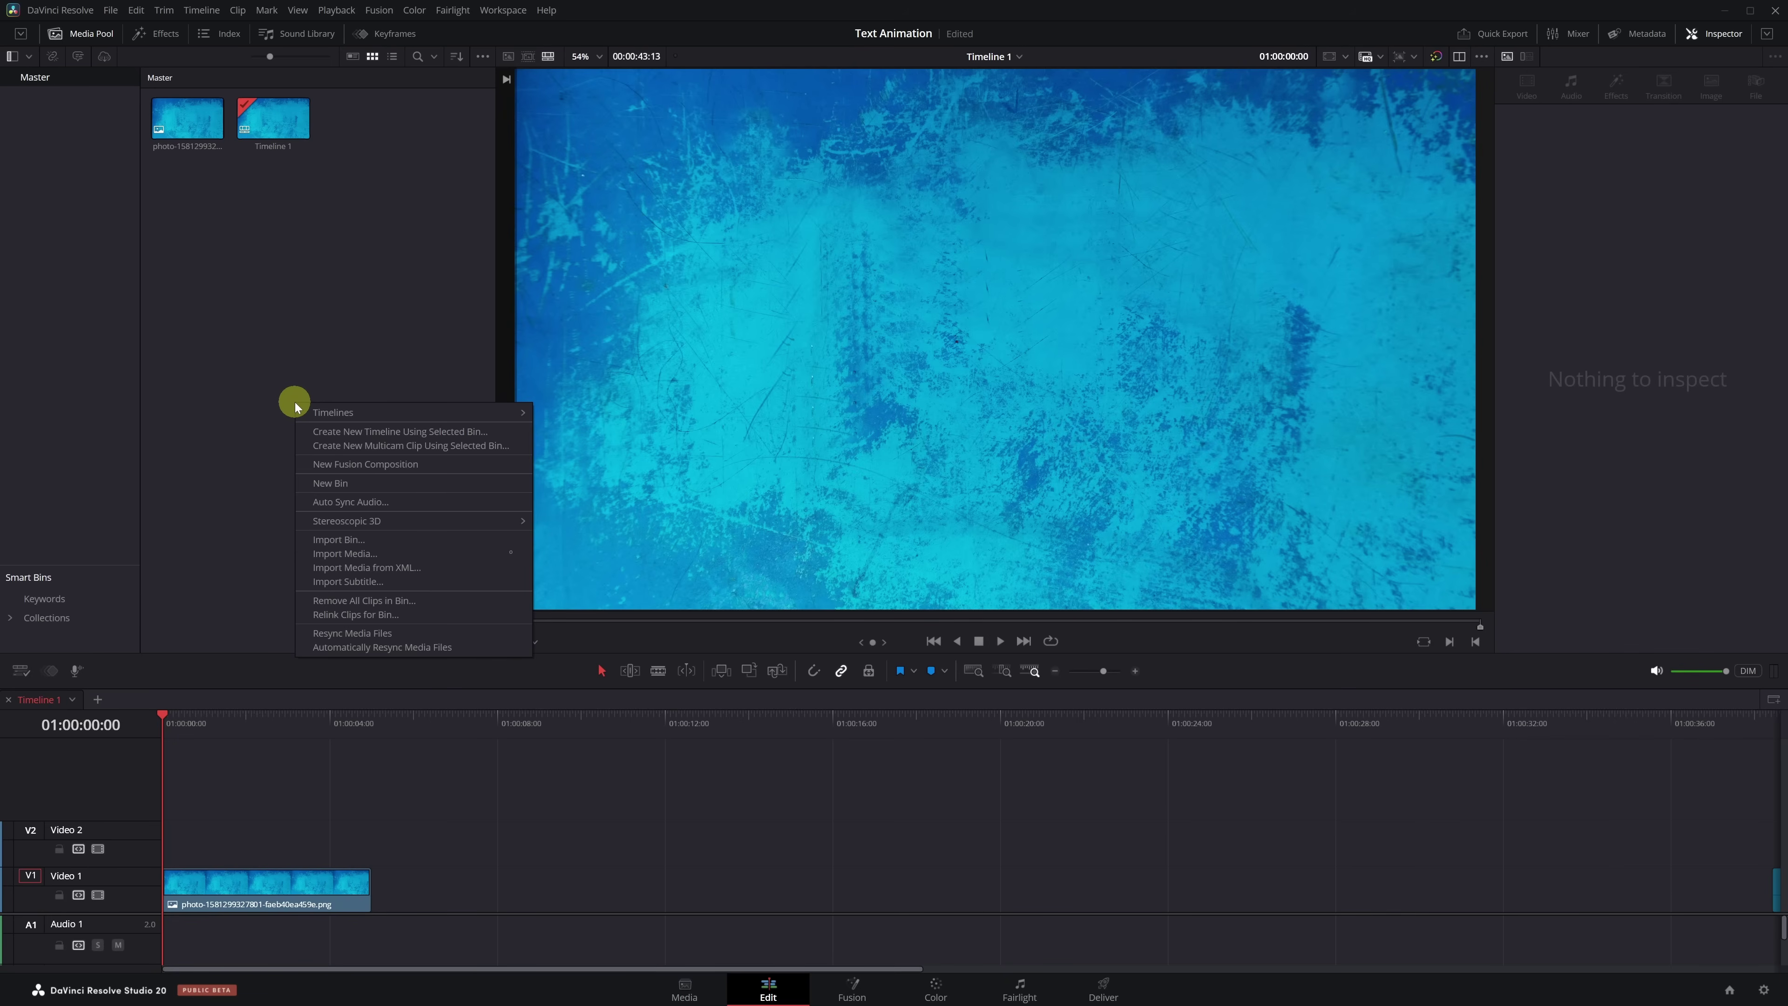
{"action": "left_click", "coordinate": [361, 467]}
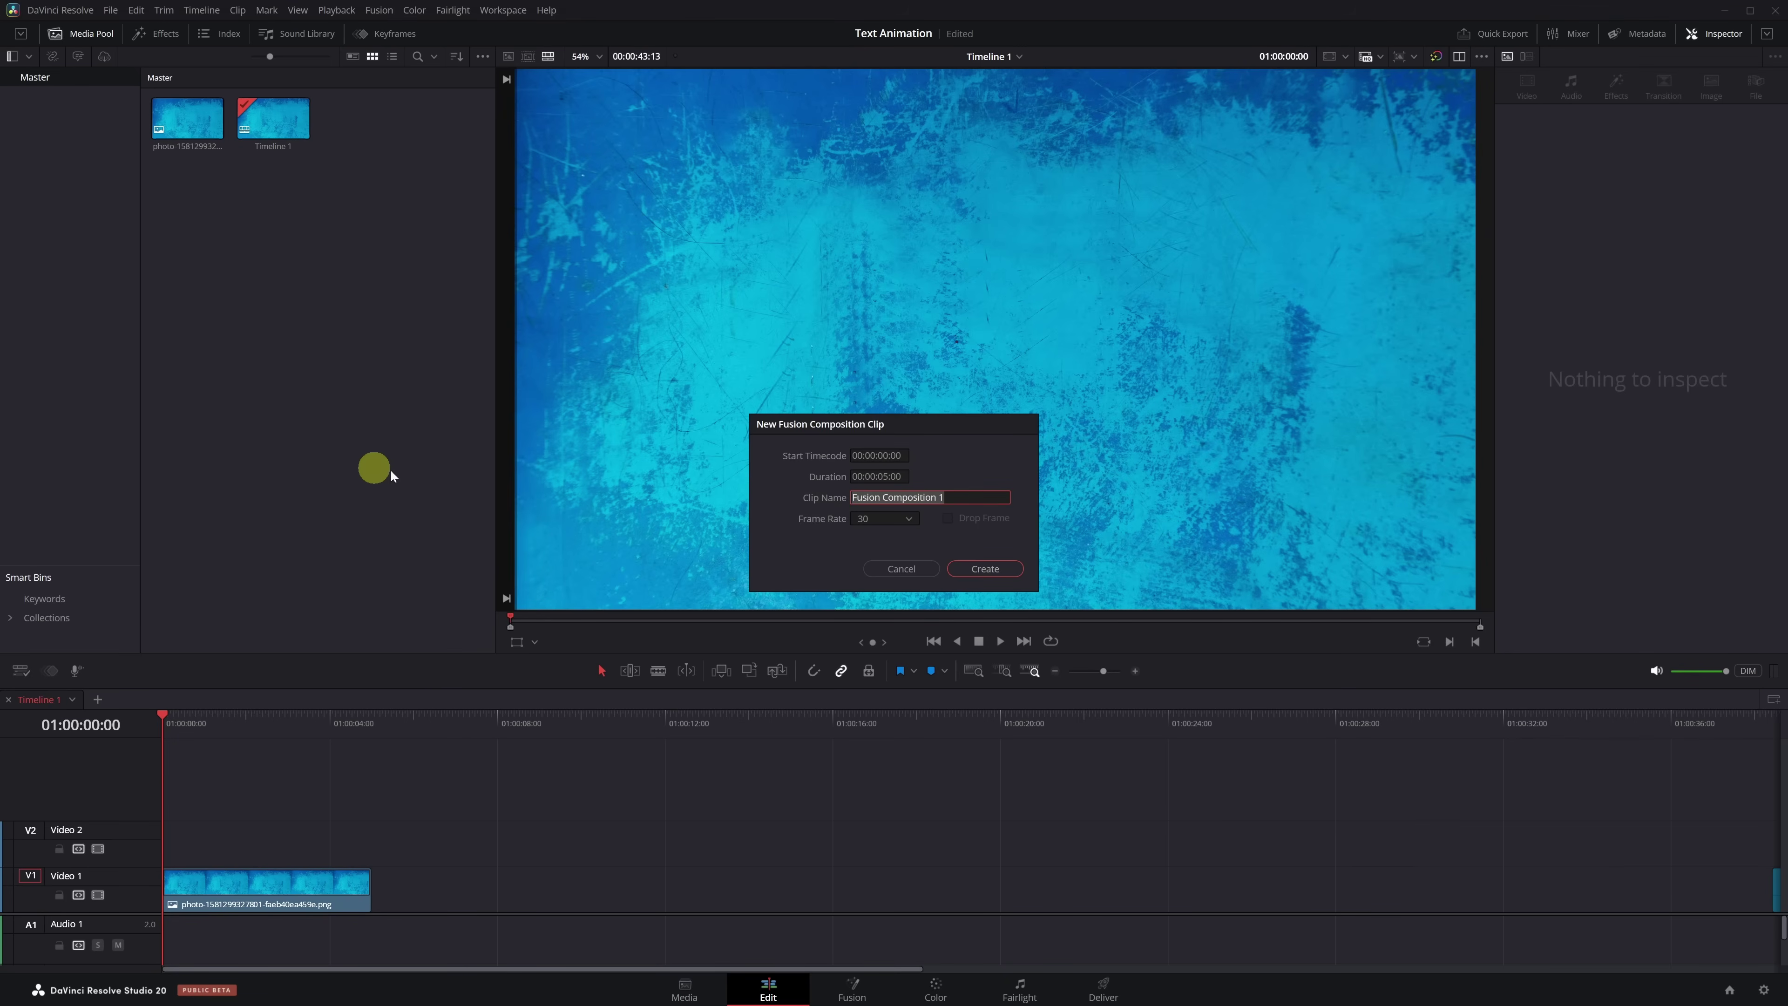
{"action": "left_click", "coordinate": [989, 572]}
Put Fusion Composition 1 on track V2 above the background, park the playhead over it, and select it.
{"action": "left_click", "coordinate": [191, 133]}
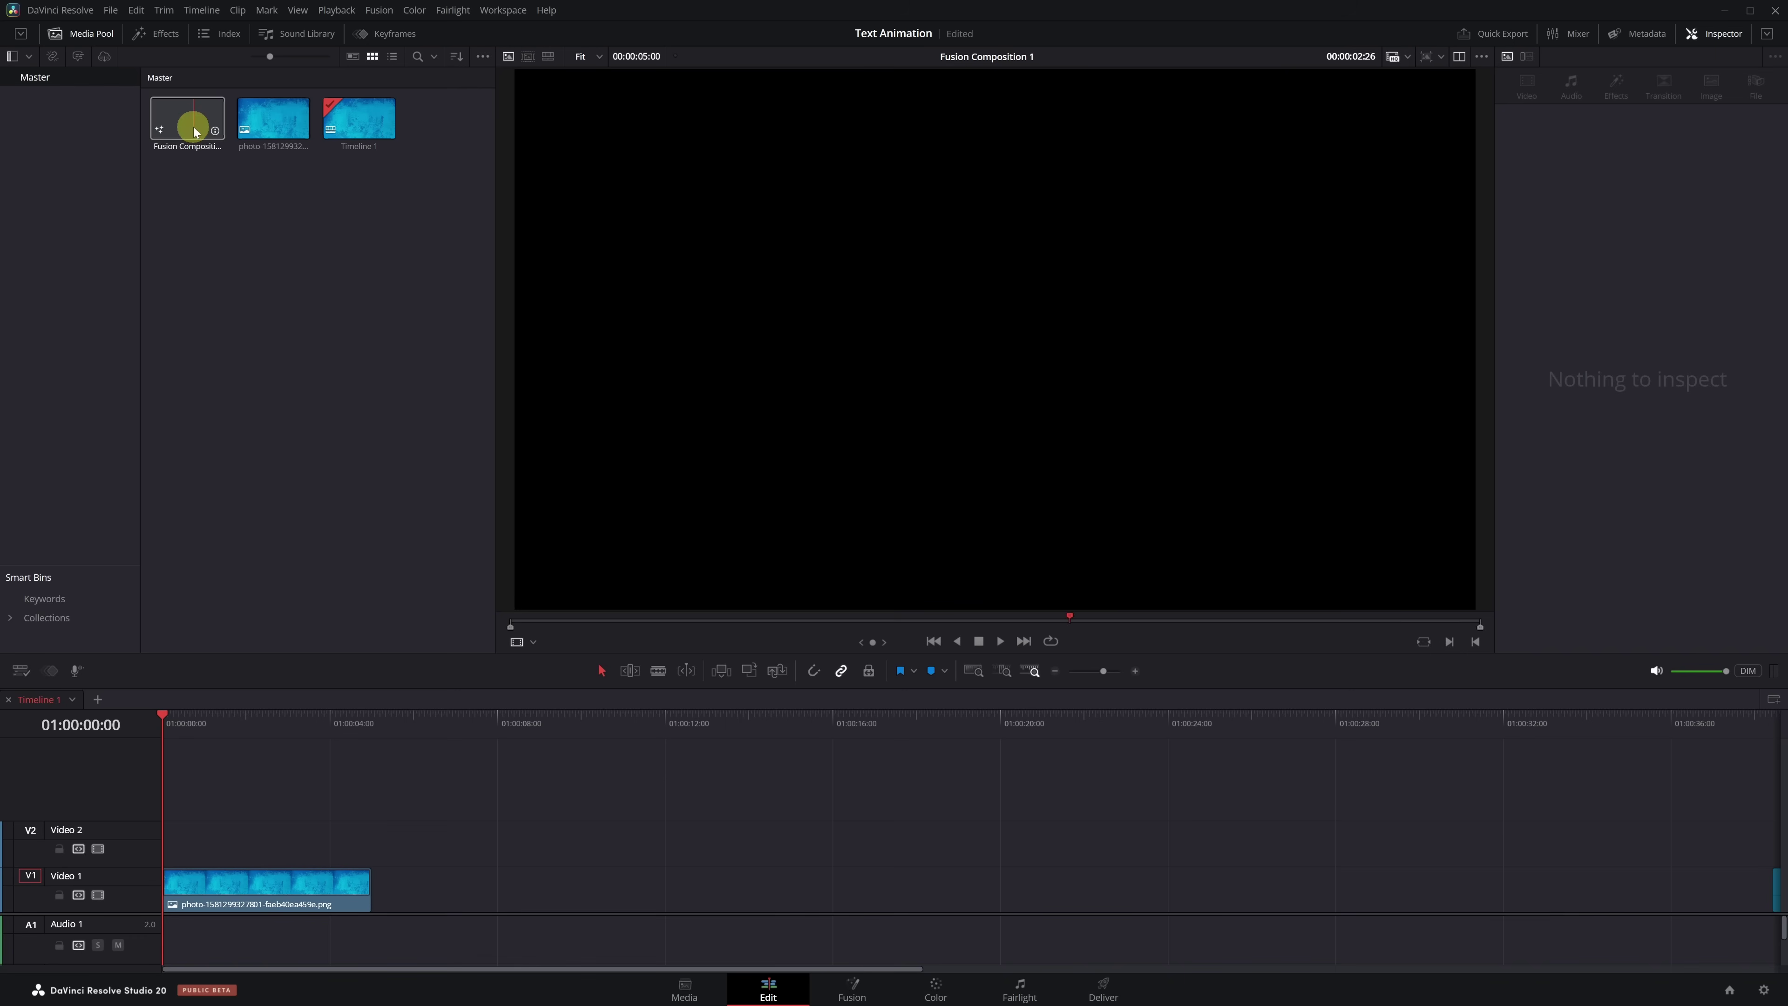
{"action": "left_click_drag", "start_coordinate": [192, 134], "coordinate": [237, 842]}
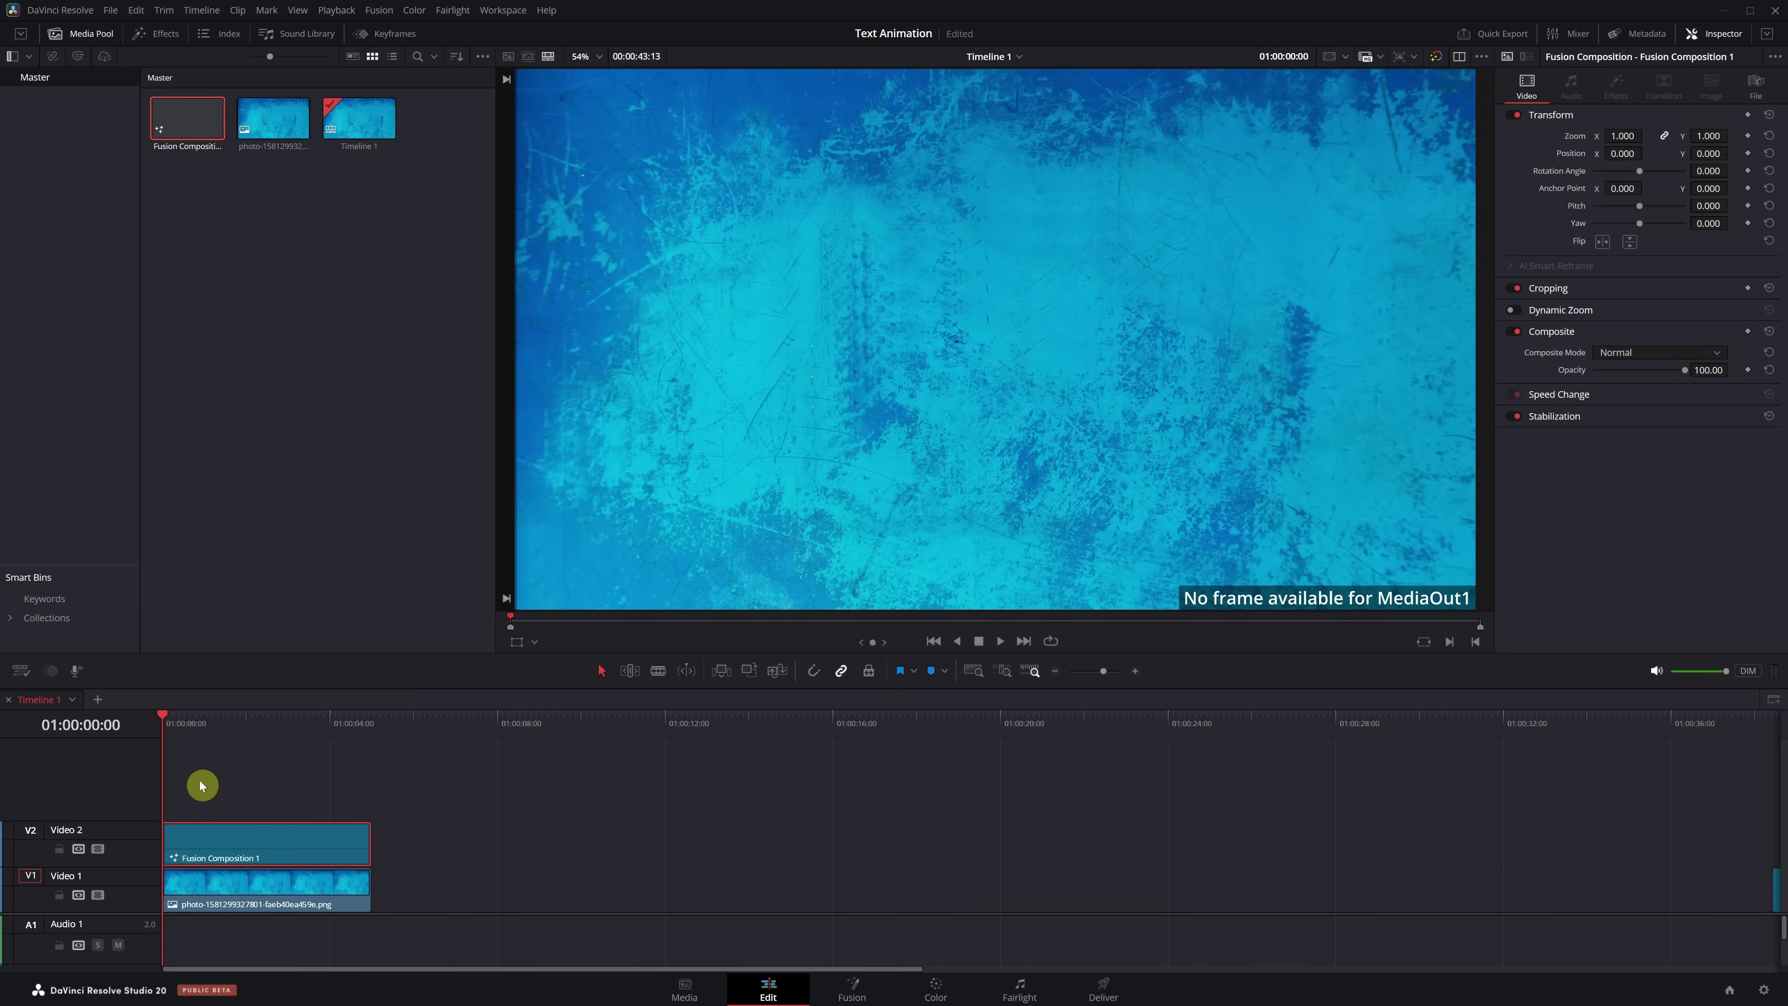
{"action": "left_click_drag", "start_coordinate": [164, 717], "coordinate": [212, 719]}
{"action": "left_click", "coordinate": [212, 842]}
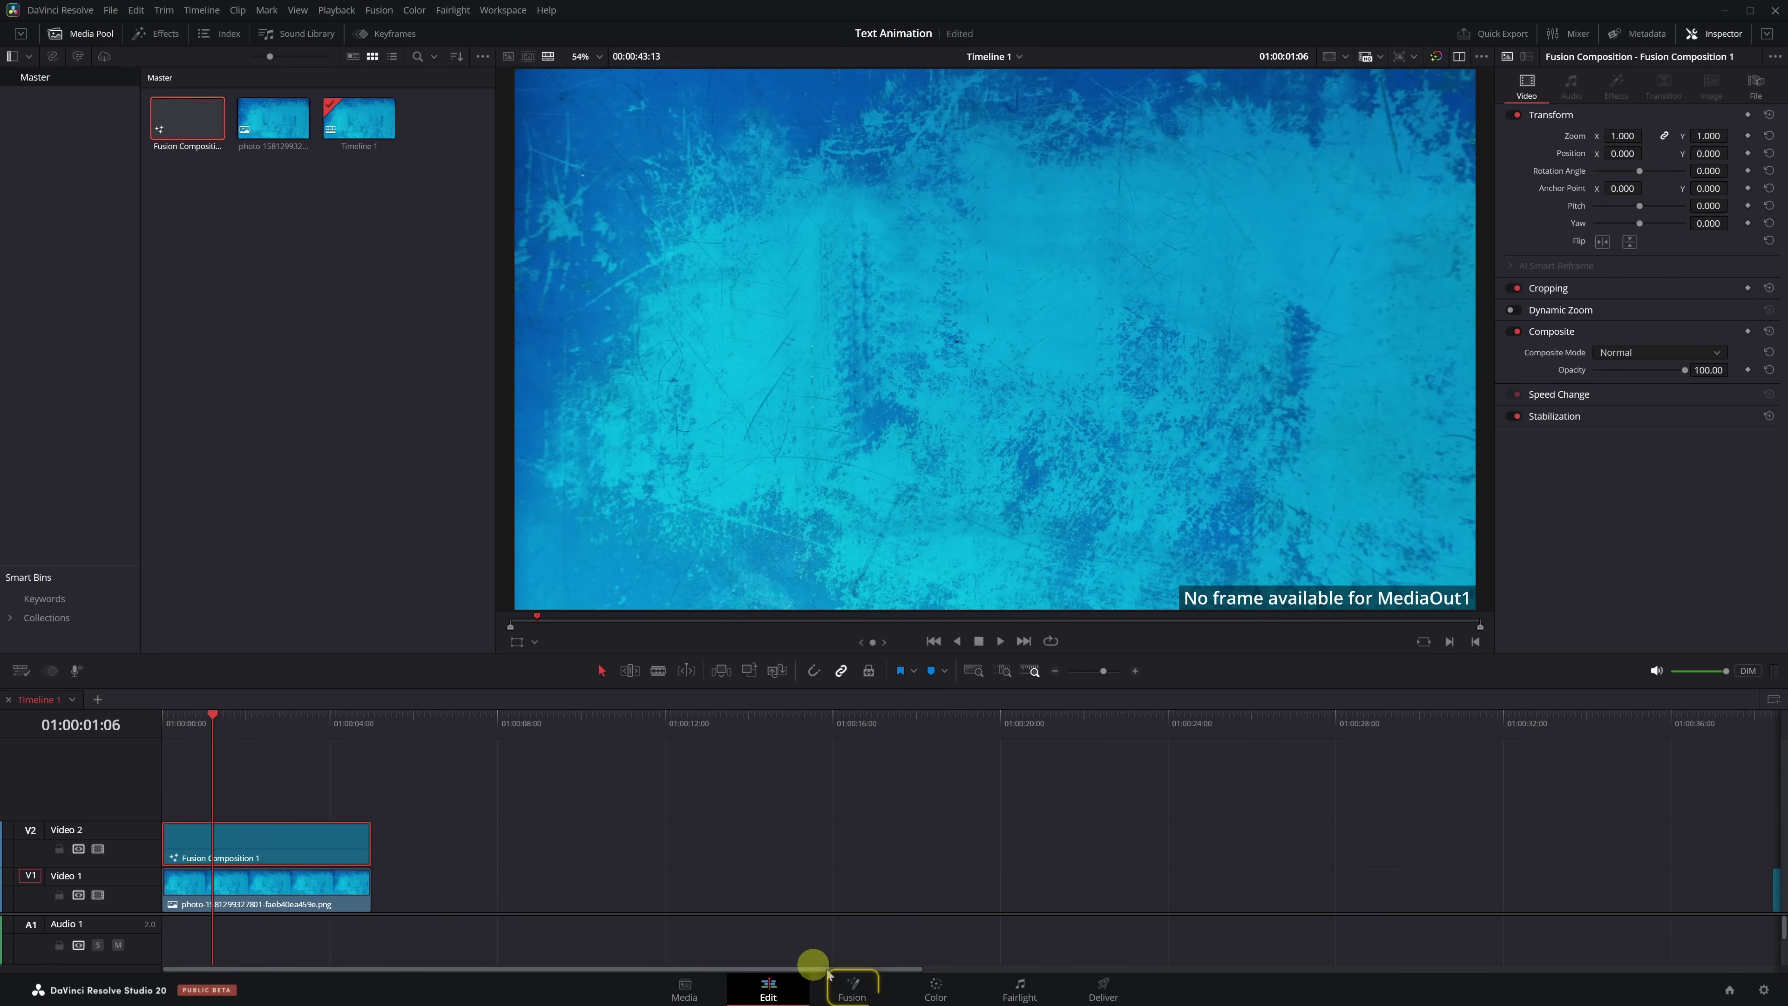
On the Fusion page, add a Text1 node wired into MediaOut1 and view it.
{"action": "left_click", "coordinate": [853, 989]}
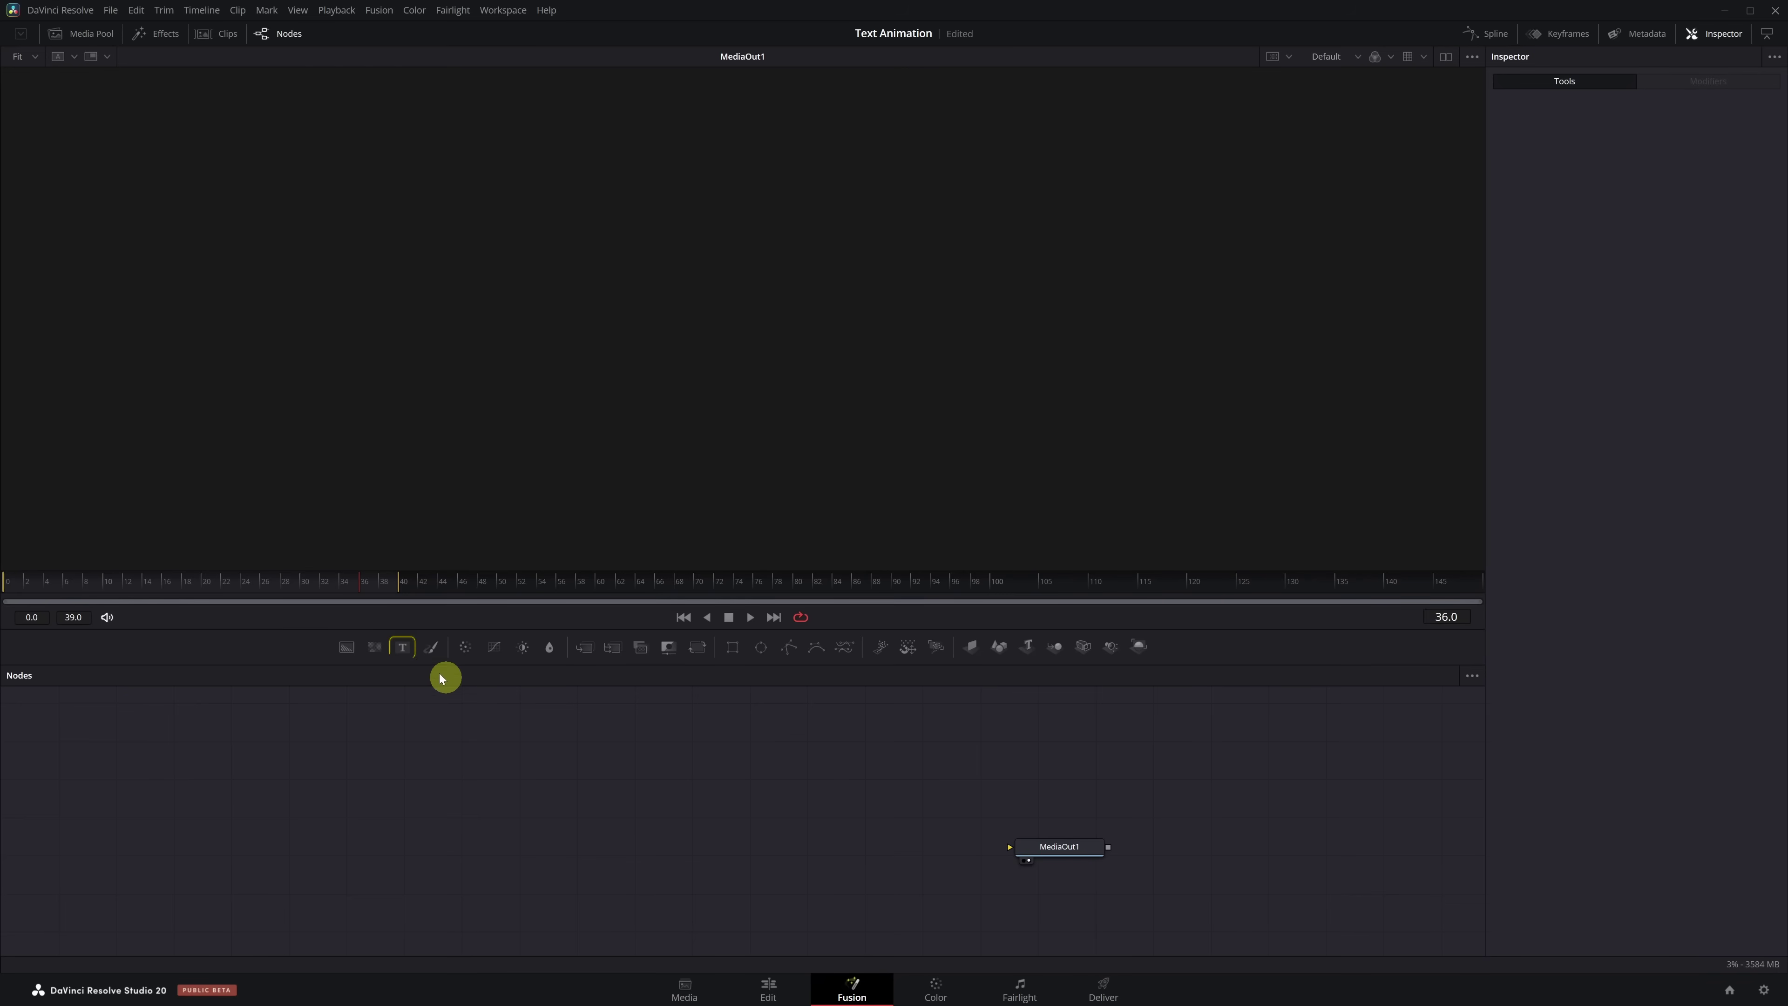
{"action": "left_click", "coordinate": [402, 649]}
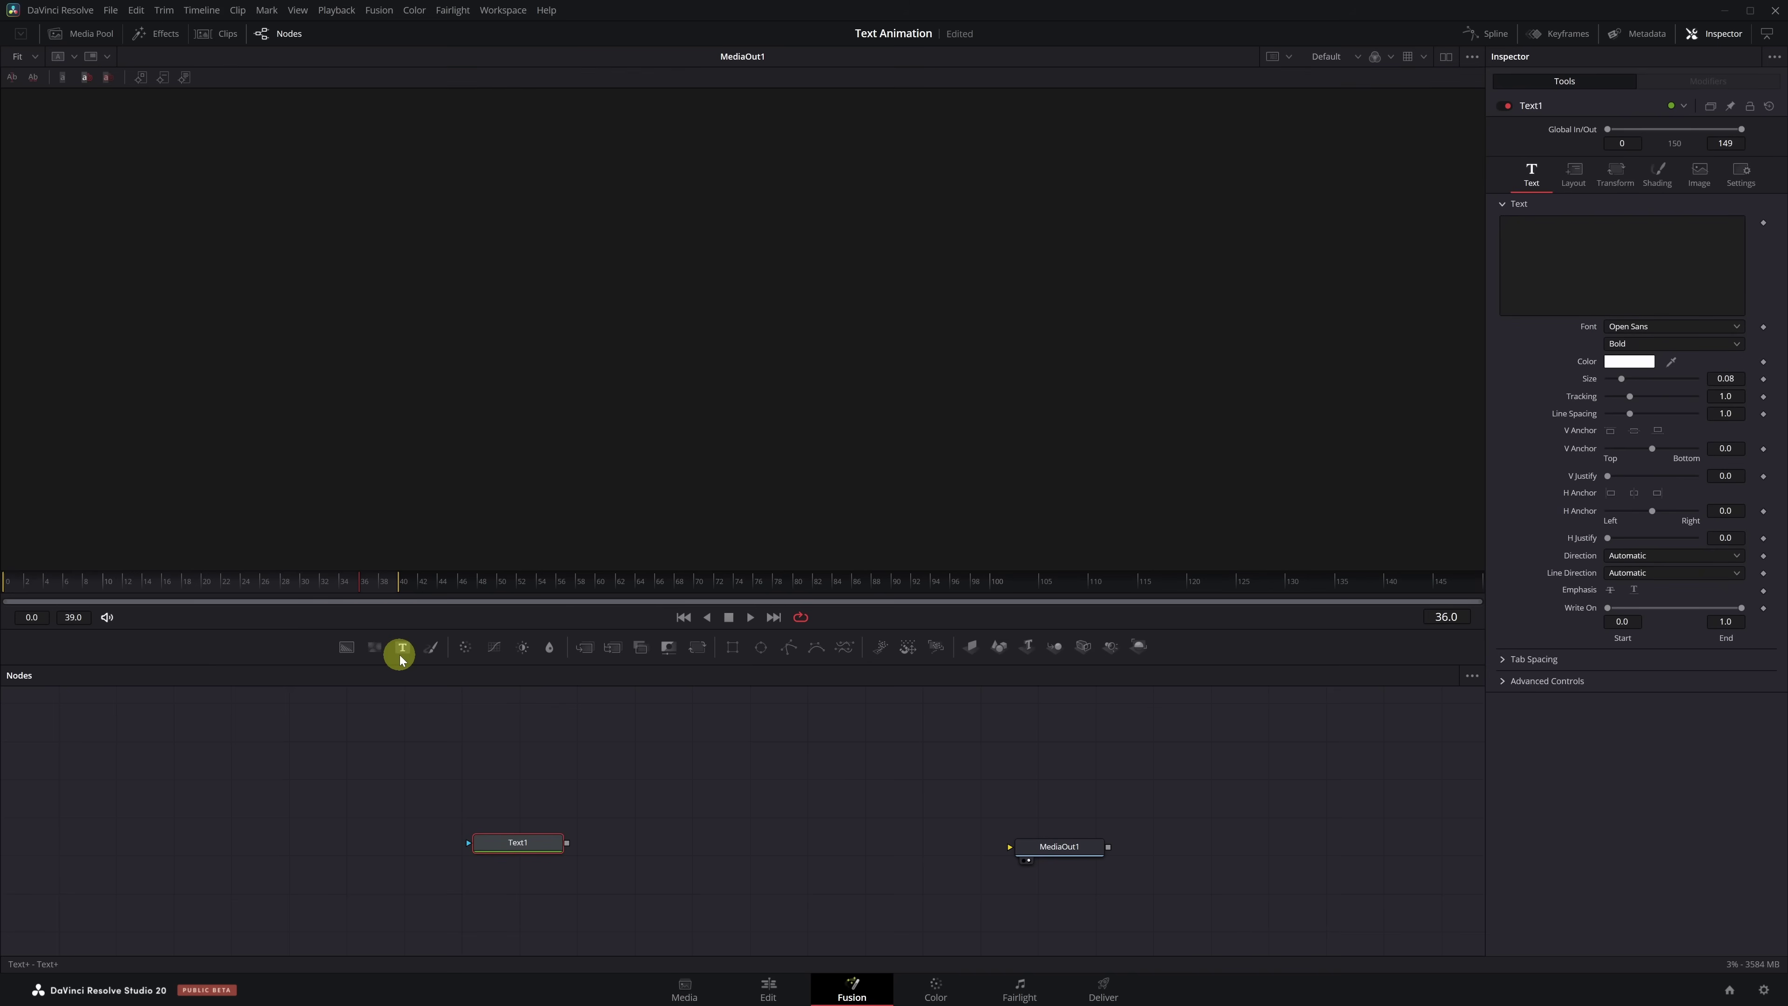
{"action": "left_click_drag", "start_coordinate": [569, 845], "coordinate": [1006, 847]}
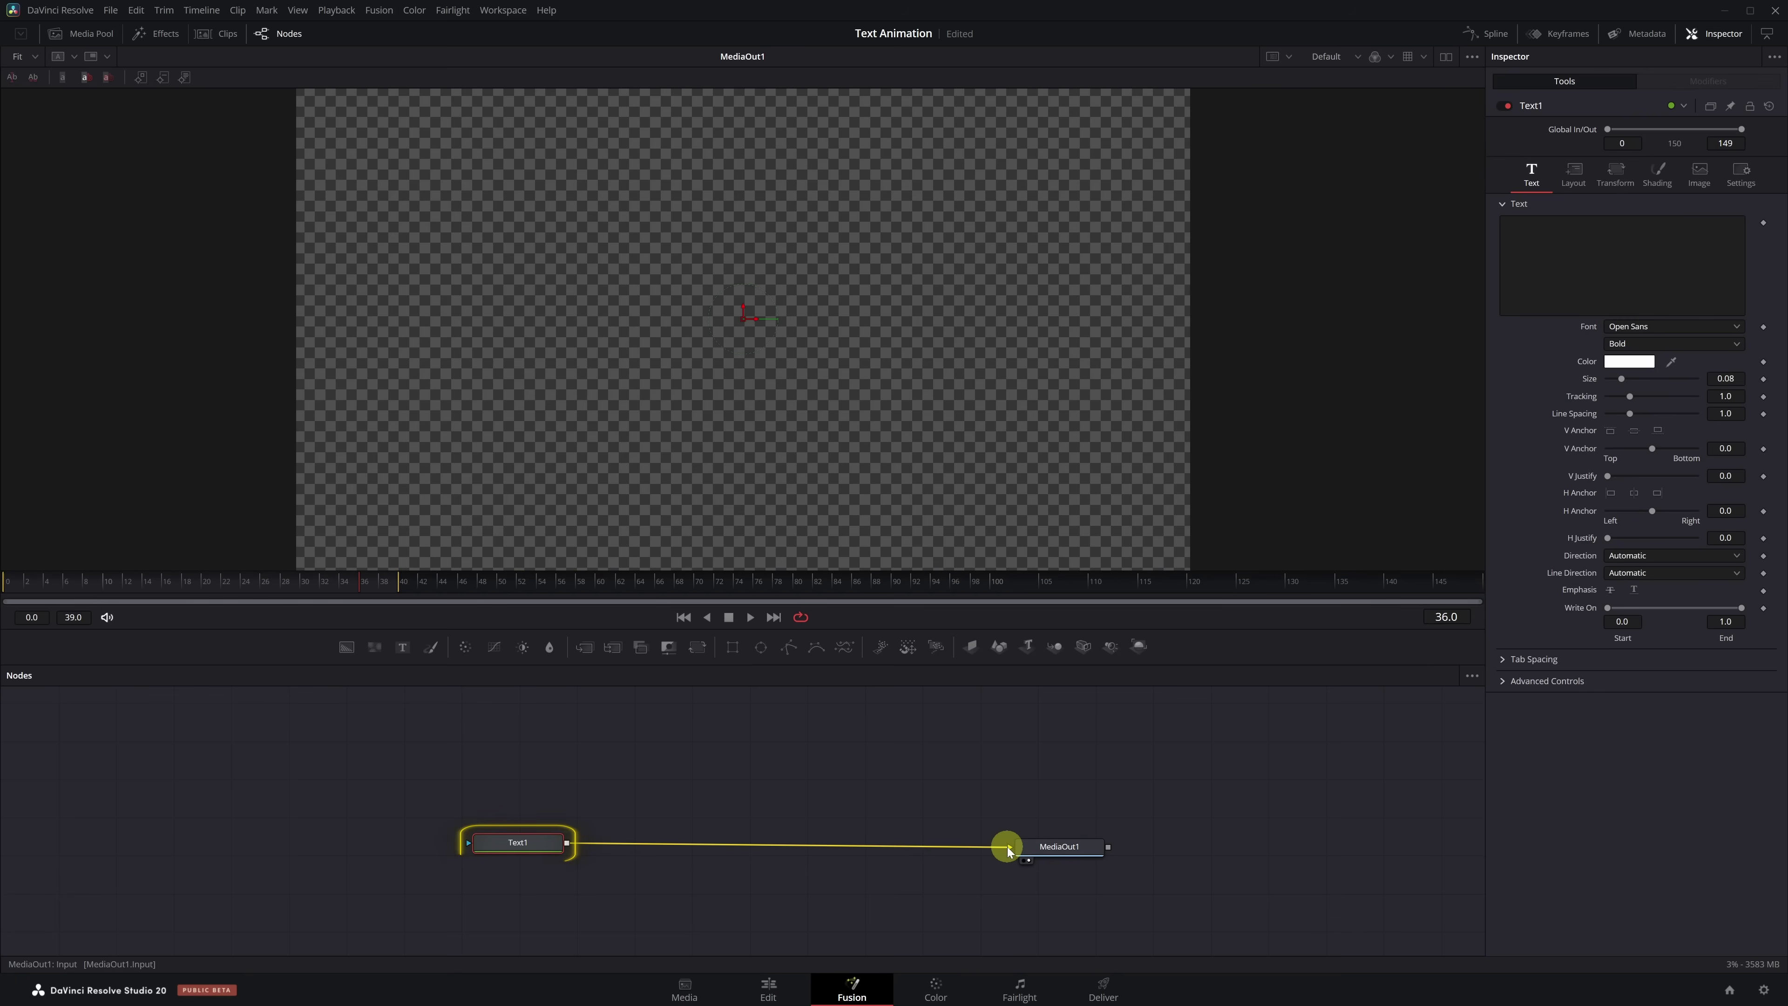
{"action": "left_click", "coordinate": [535, 842]}
Make the text read 'WORD BY WORD' in Impact at size about 0.1749.
{"action": "left_click", "coordinate": [1643, 244]}
{"action": "type", "text": "WORD BY WORD"}
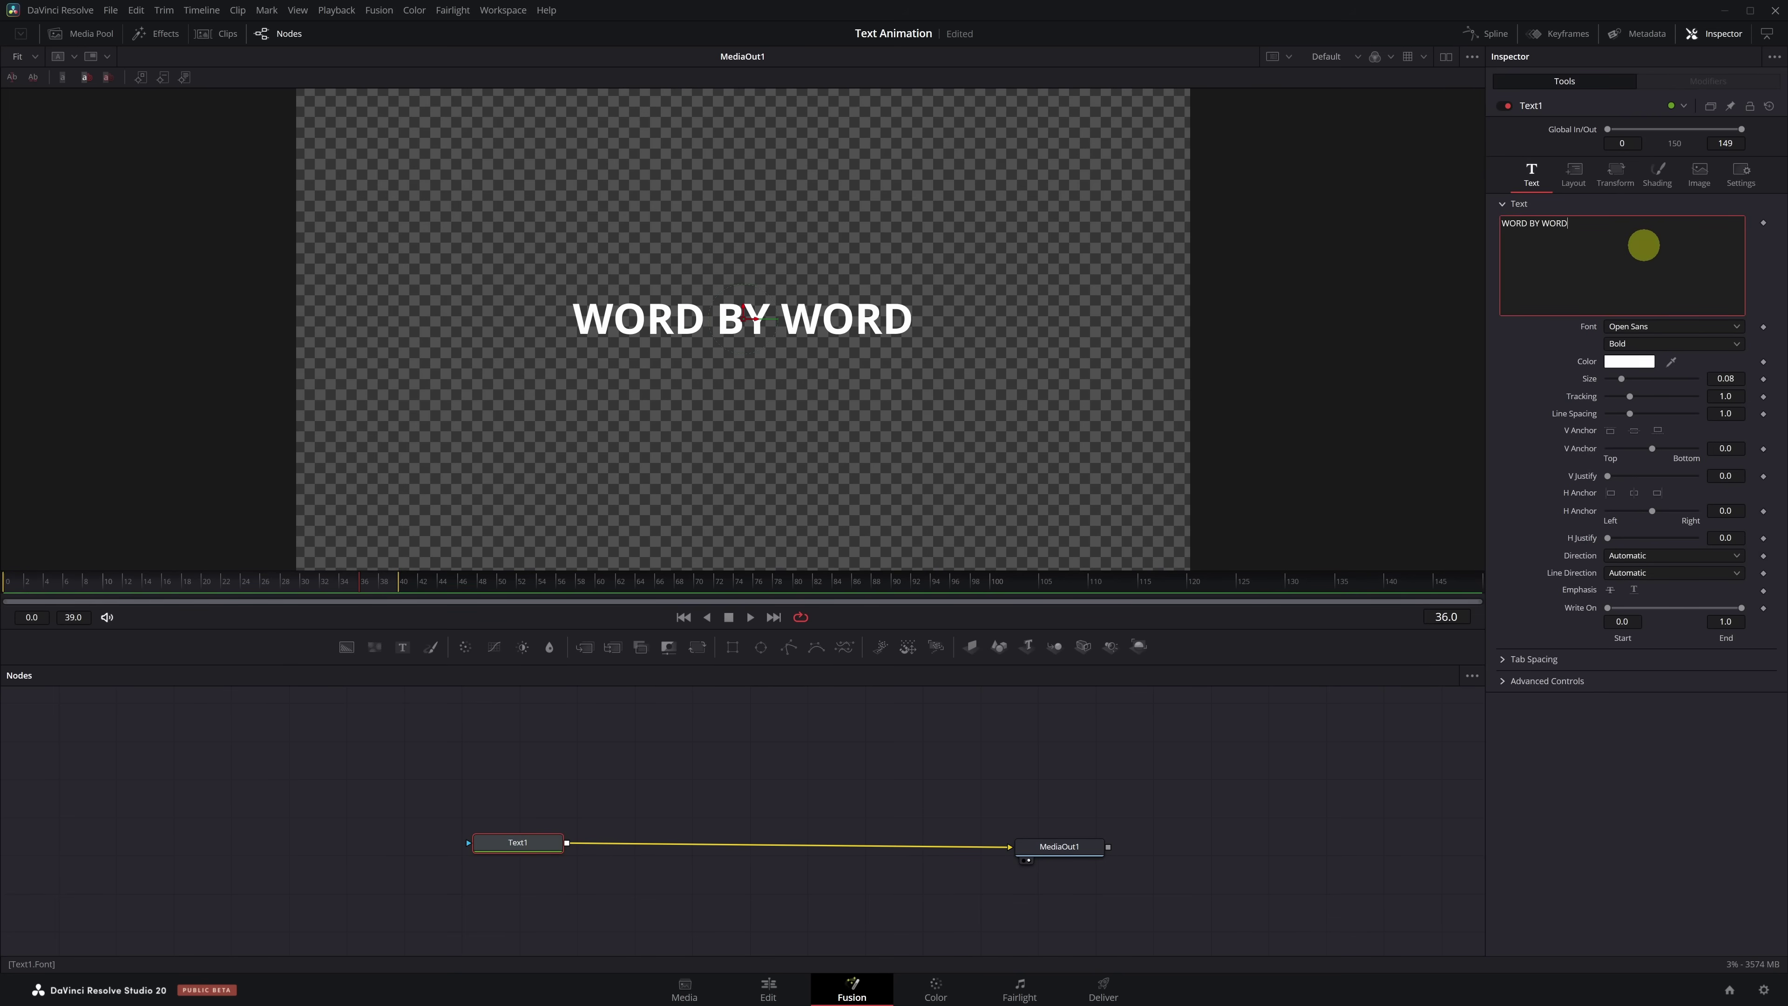
{"action": "left_click", "coordinate": [1723, 326]}
{"action": "left_click", "coordinate": [1723, 352]}
{"action": "mouse_move", "coordinate": [1723, 379]}
{"action": "left_mouse_down"}
{"action": "mouse_move", "coordinate": [1425, 408]}
{"action": "mouse_move", "coordinate": [1723, 379]}
{"action": "left_mouse_up"}
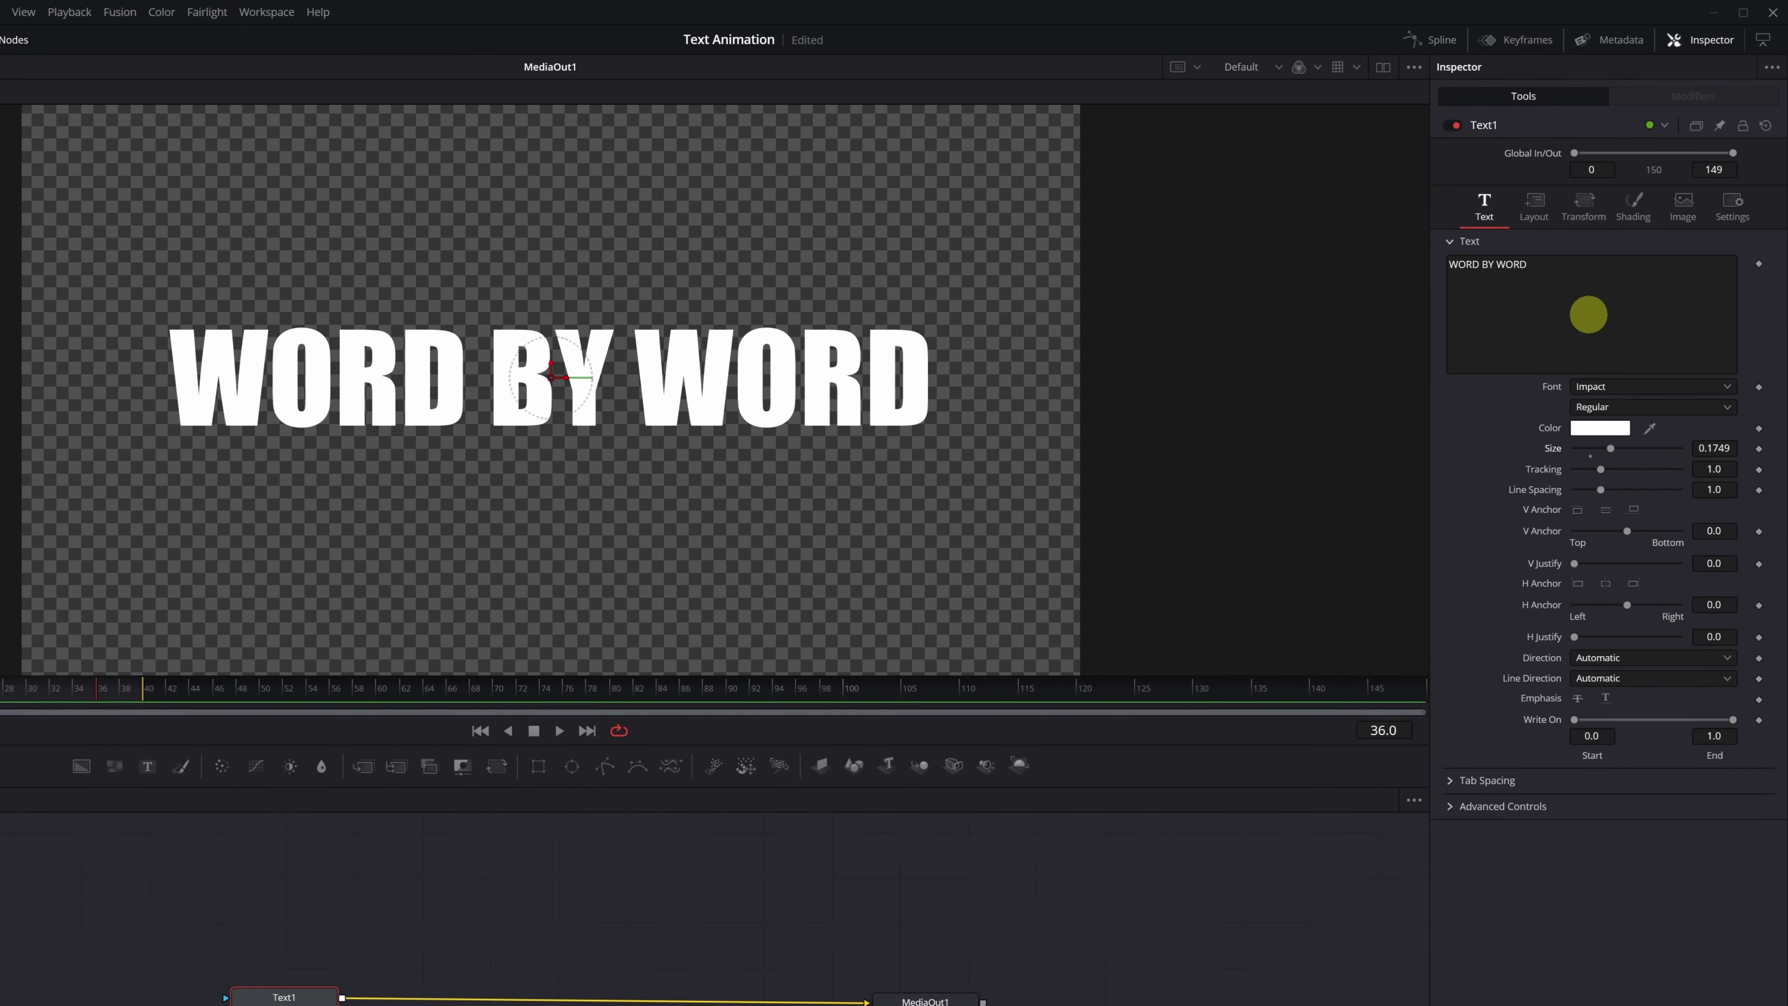
Attach a Follower1 modifier to the text and set its Transform mode to Words.
{"action": "right_click", "coordinate": [1589, 312]}
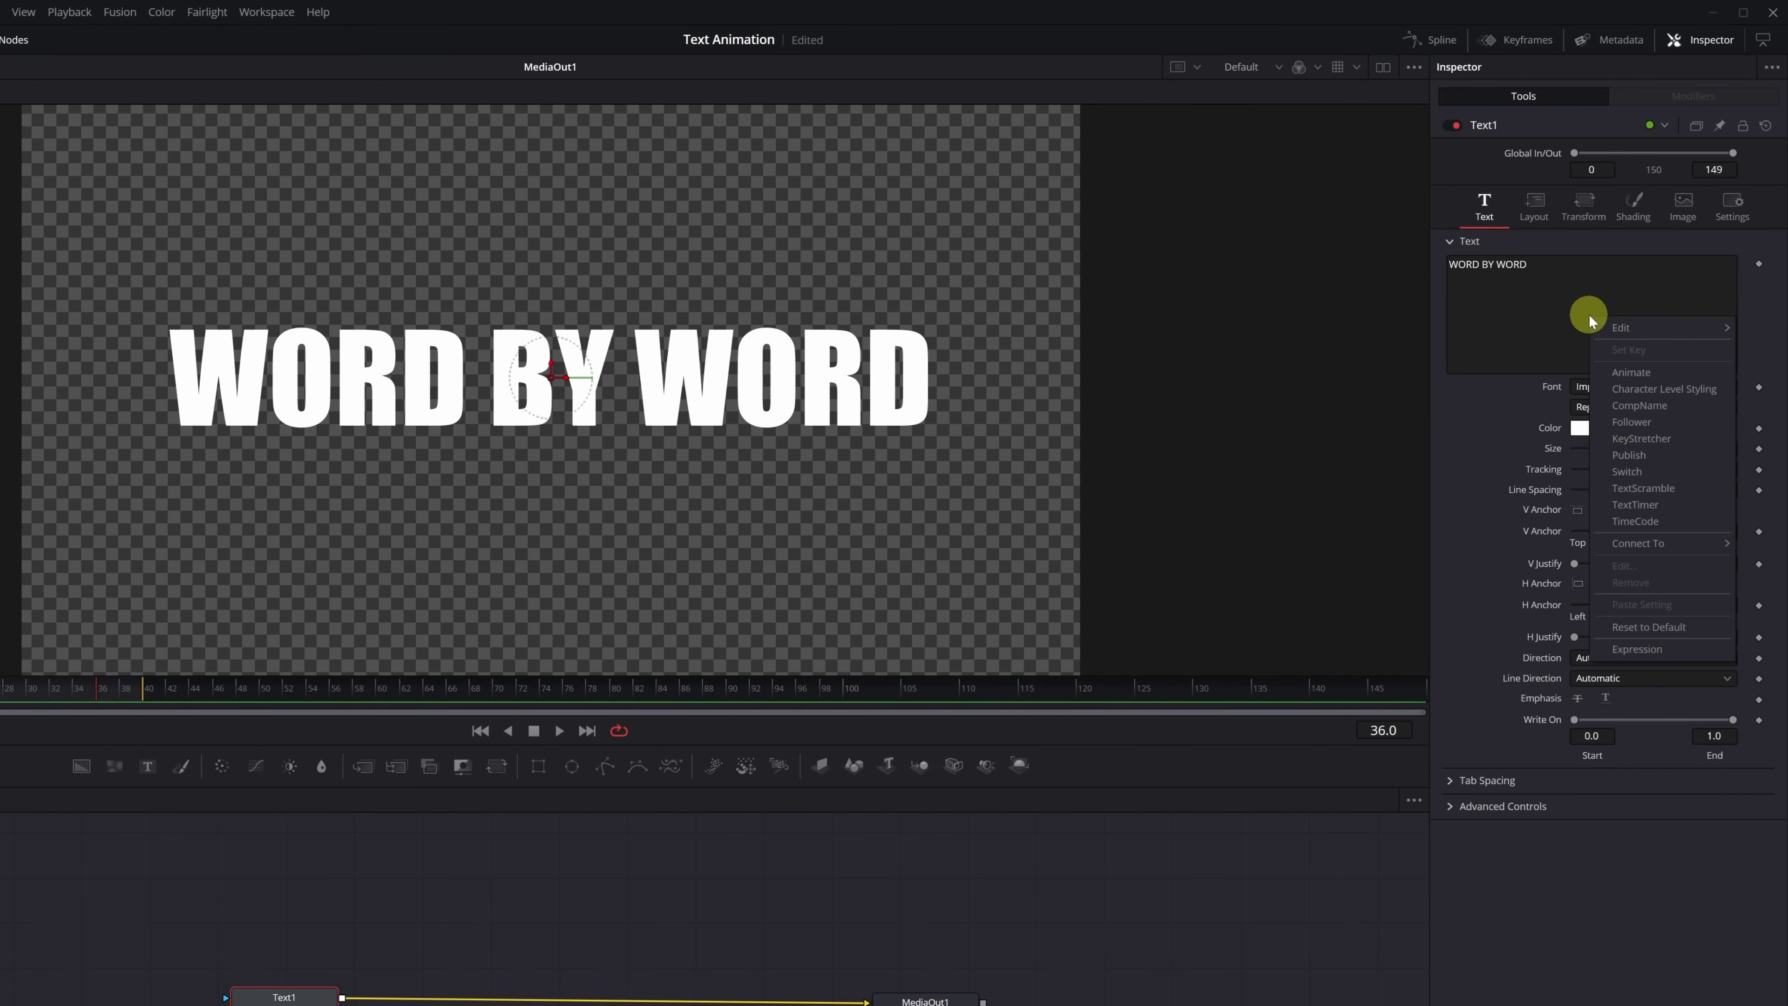
{"action": "left_click", "coordinate": [1653, 422]}
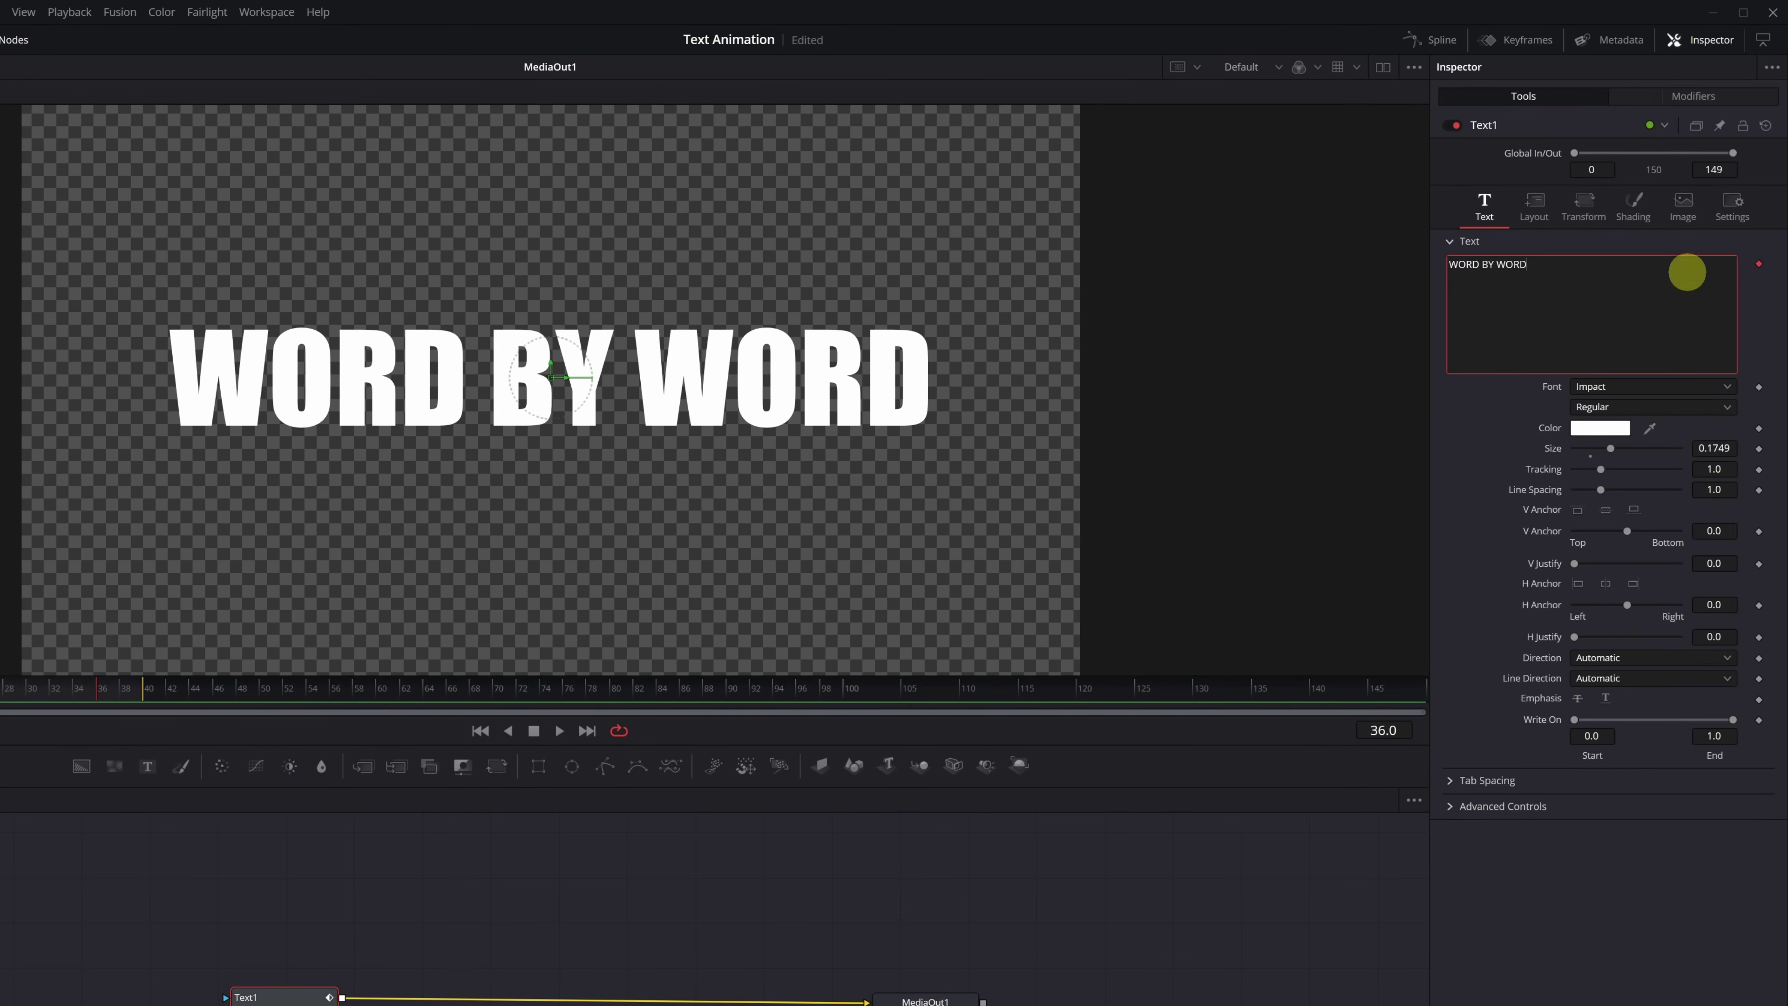
{"action": "left_click", "coordinate": [1690, 99]}
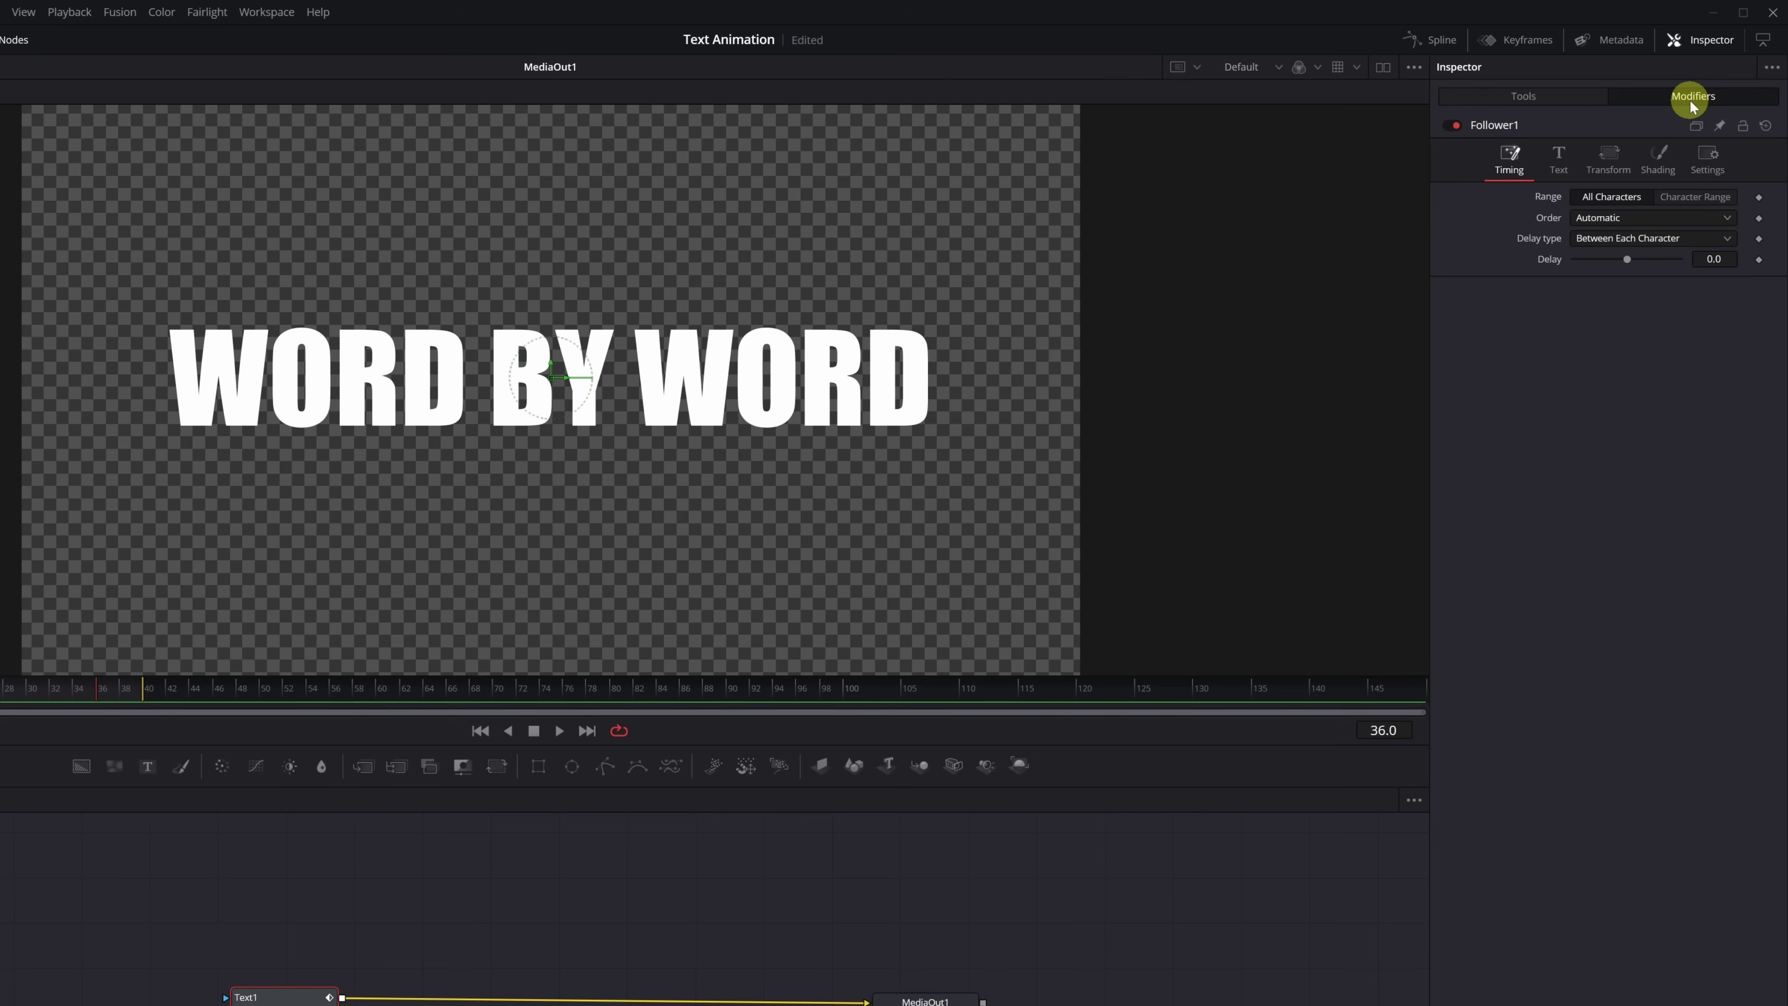
{"action": "left_click", "coordinate": [1607, 175]}
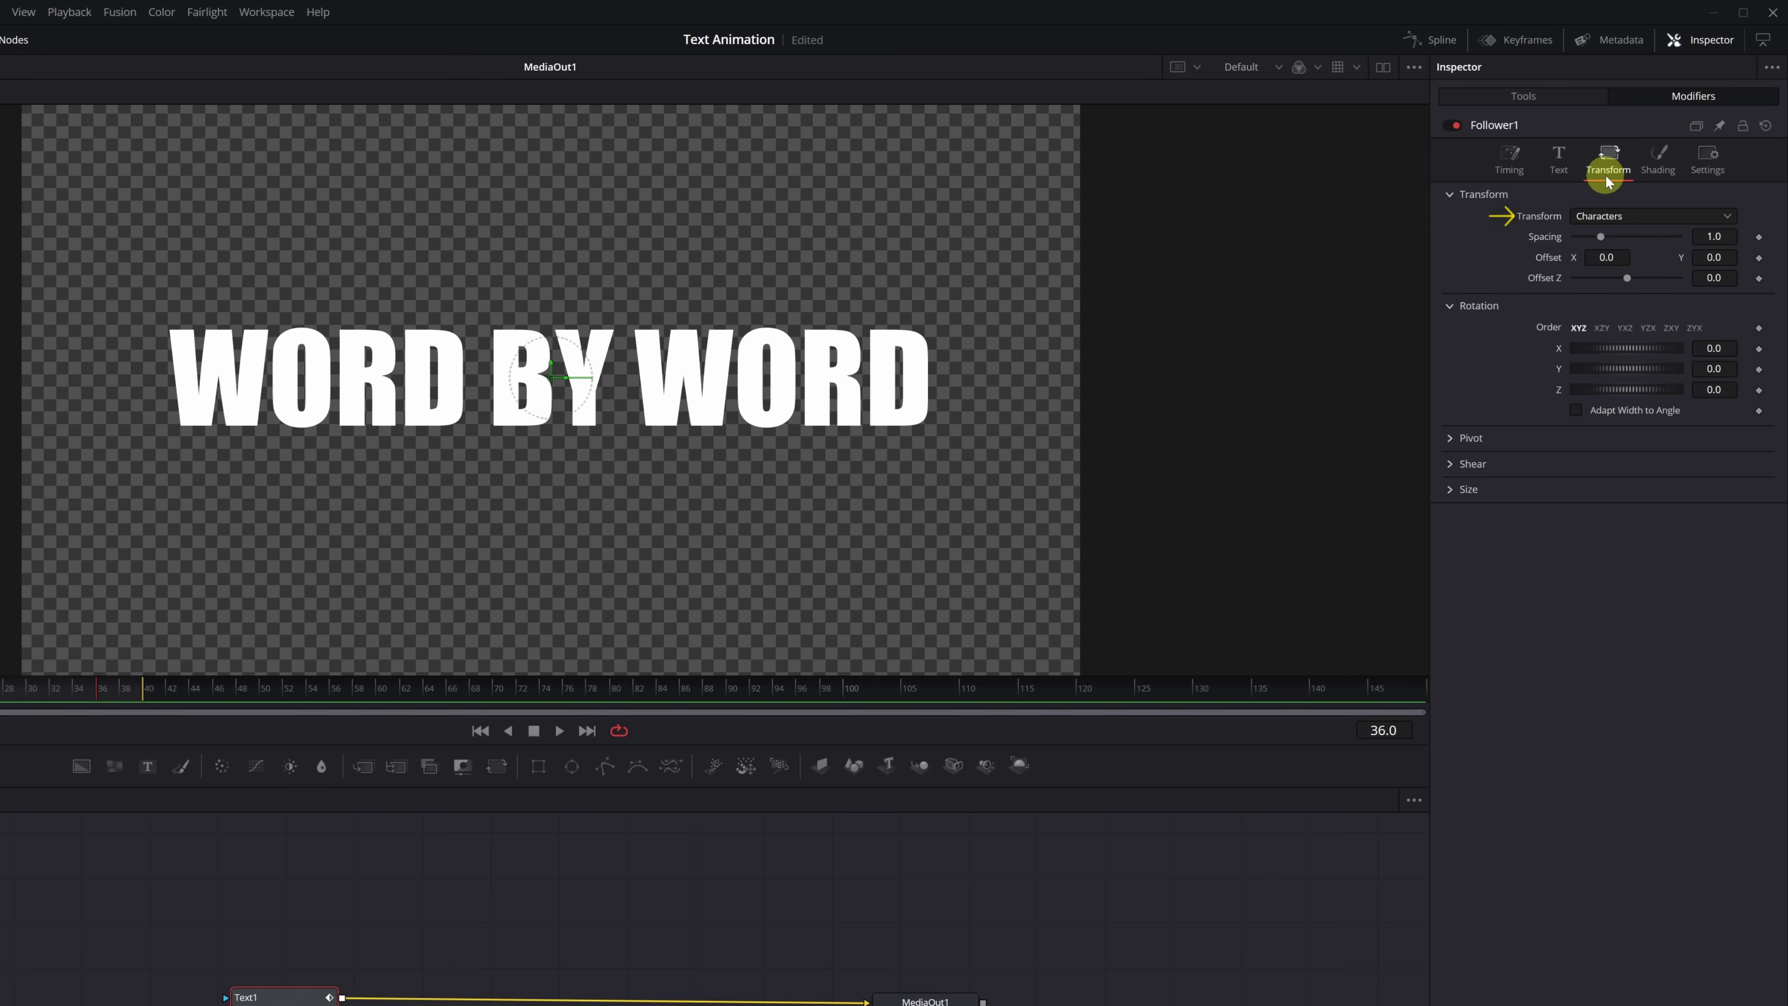
{"action": "left_click", "coordinate": [1724, 218]}
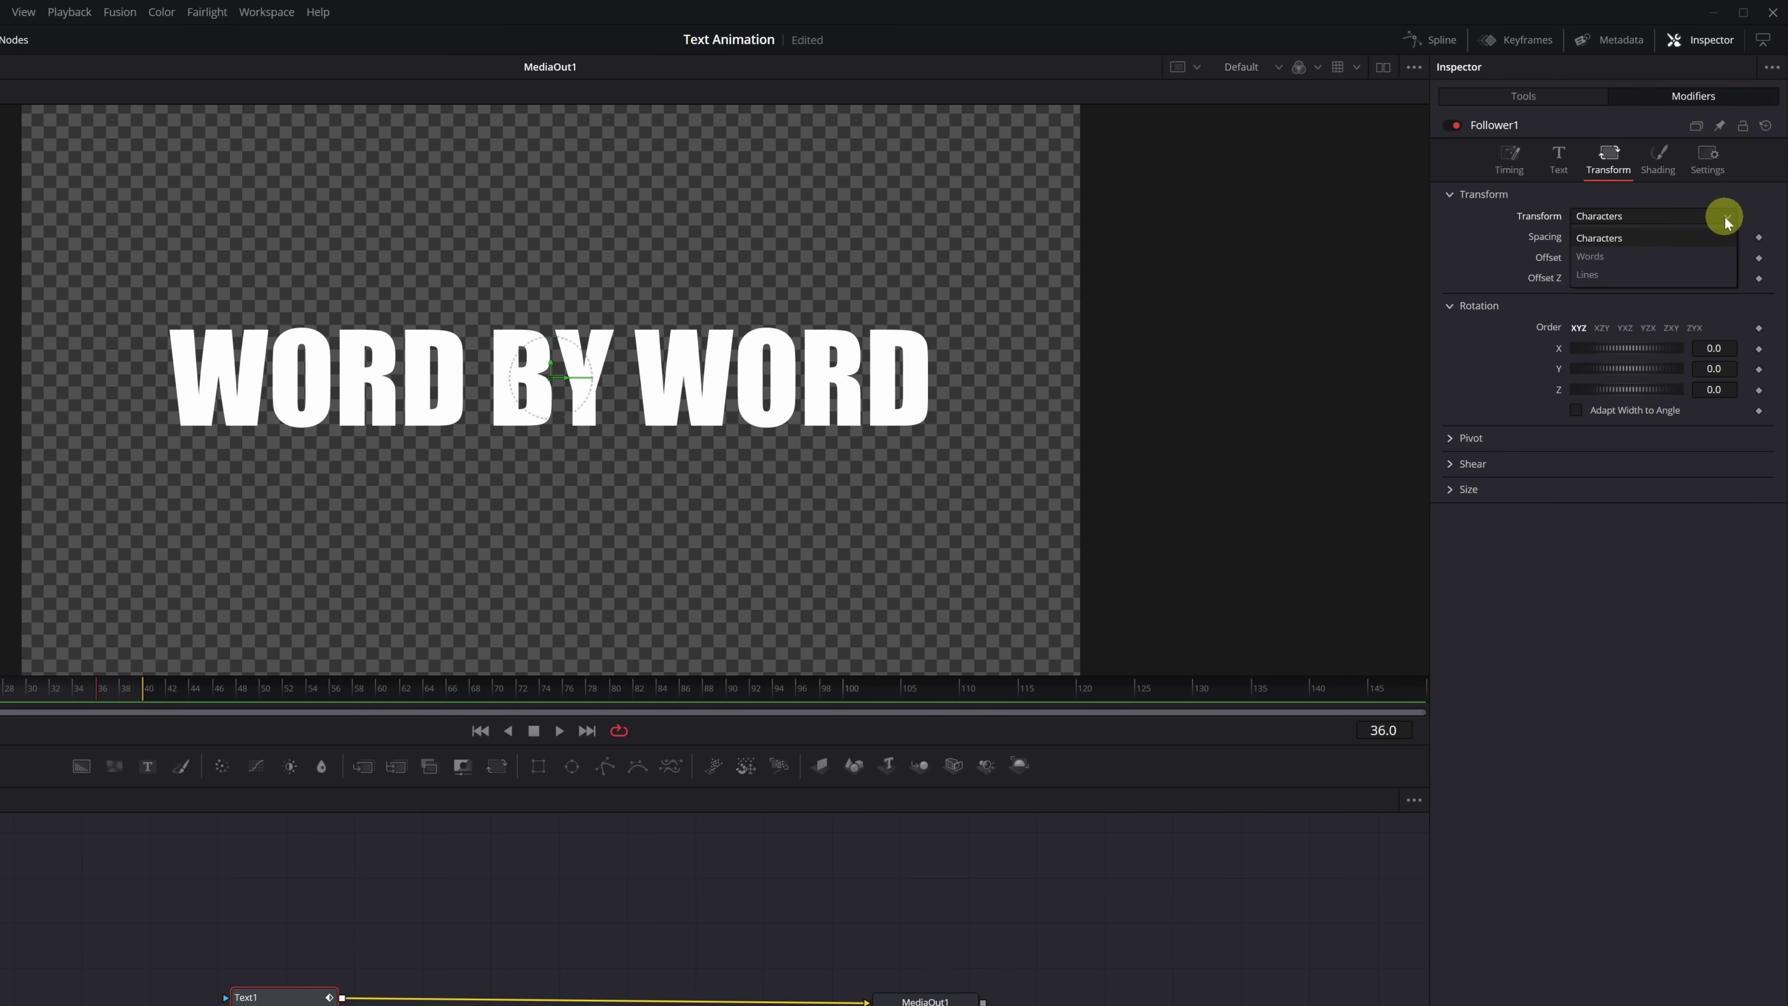
{"action": "left_click", "coordinate": [1605, 257]}
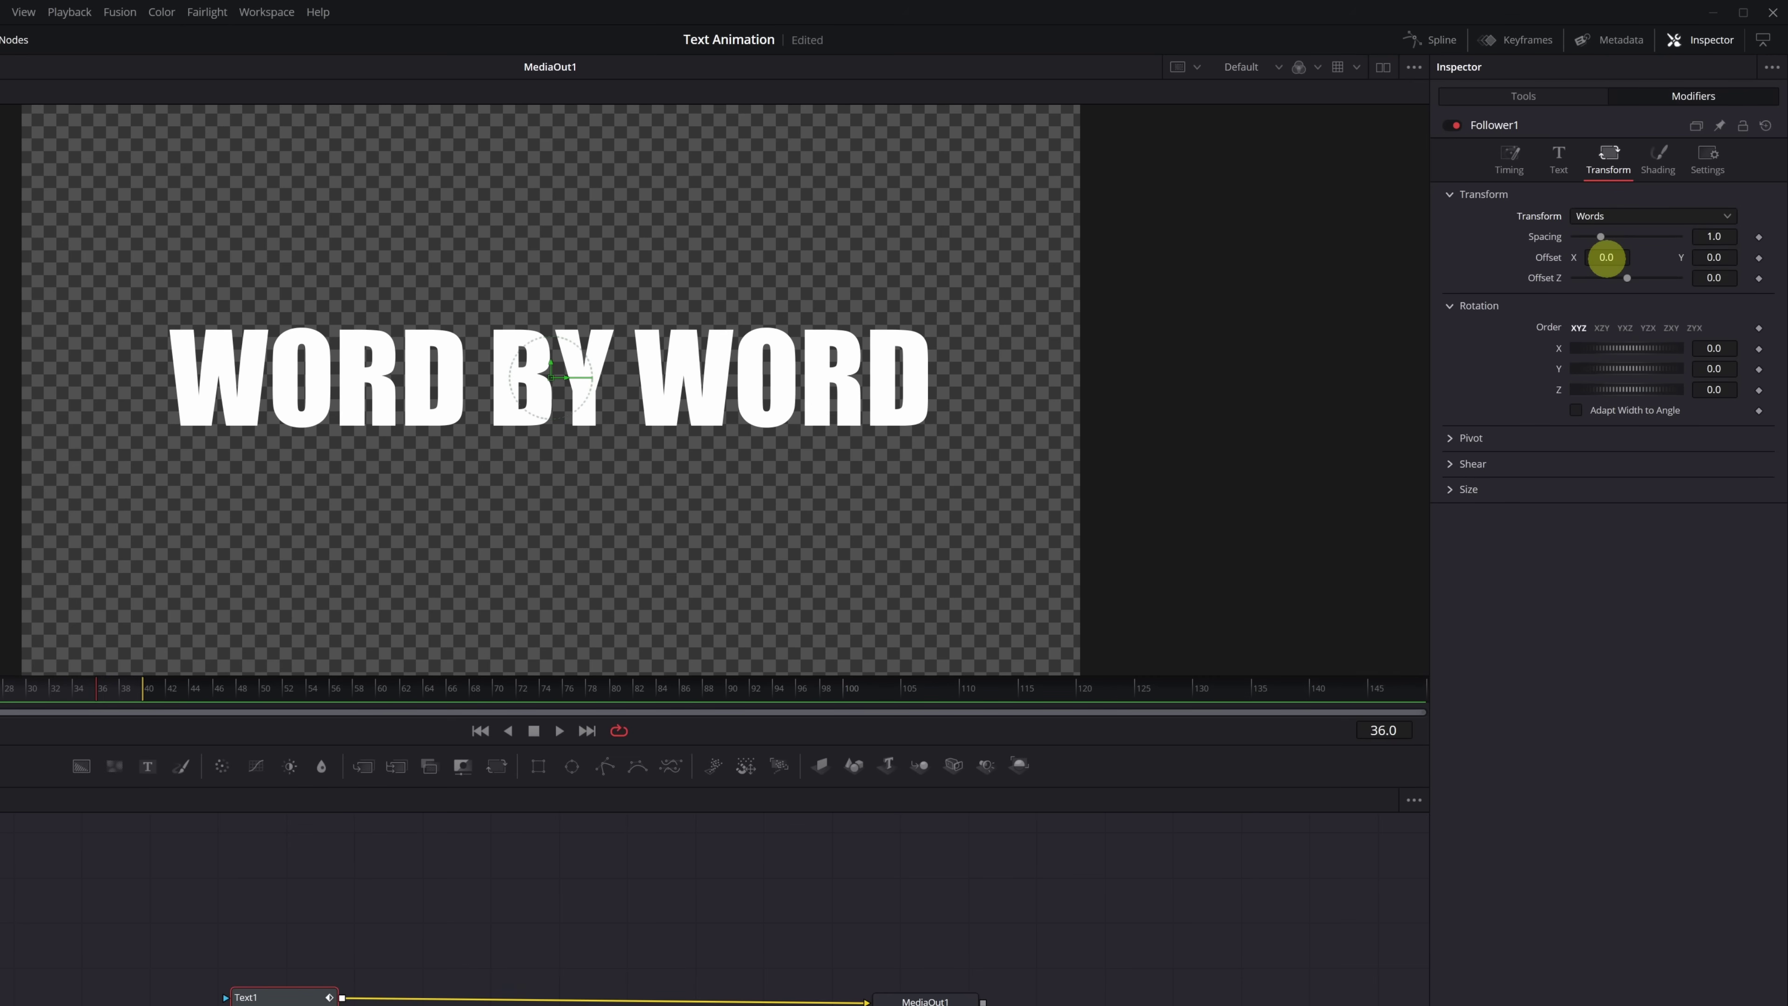
At frame 10, keyframe the Follower's word Size X and Y at 1.0.
{"action": "left_click", "coordinate": [1453, 491]}
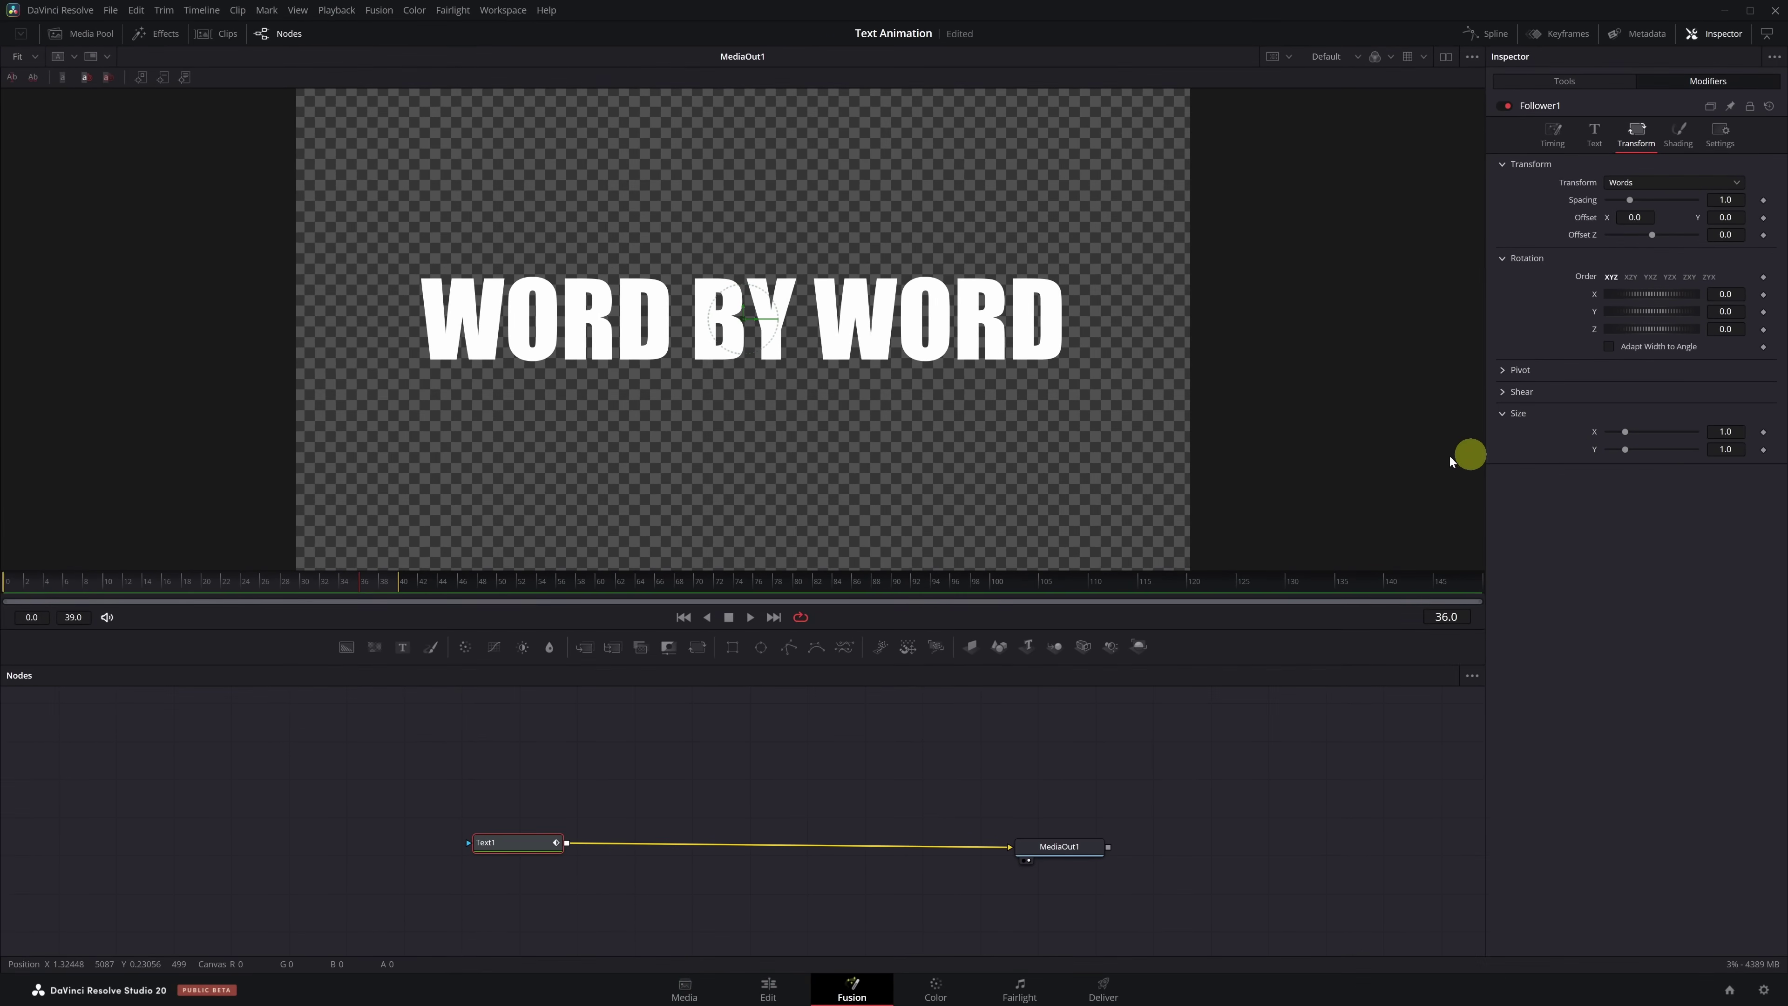
{"action": "left_click", "coordinate": [105, 580]}
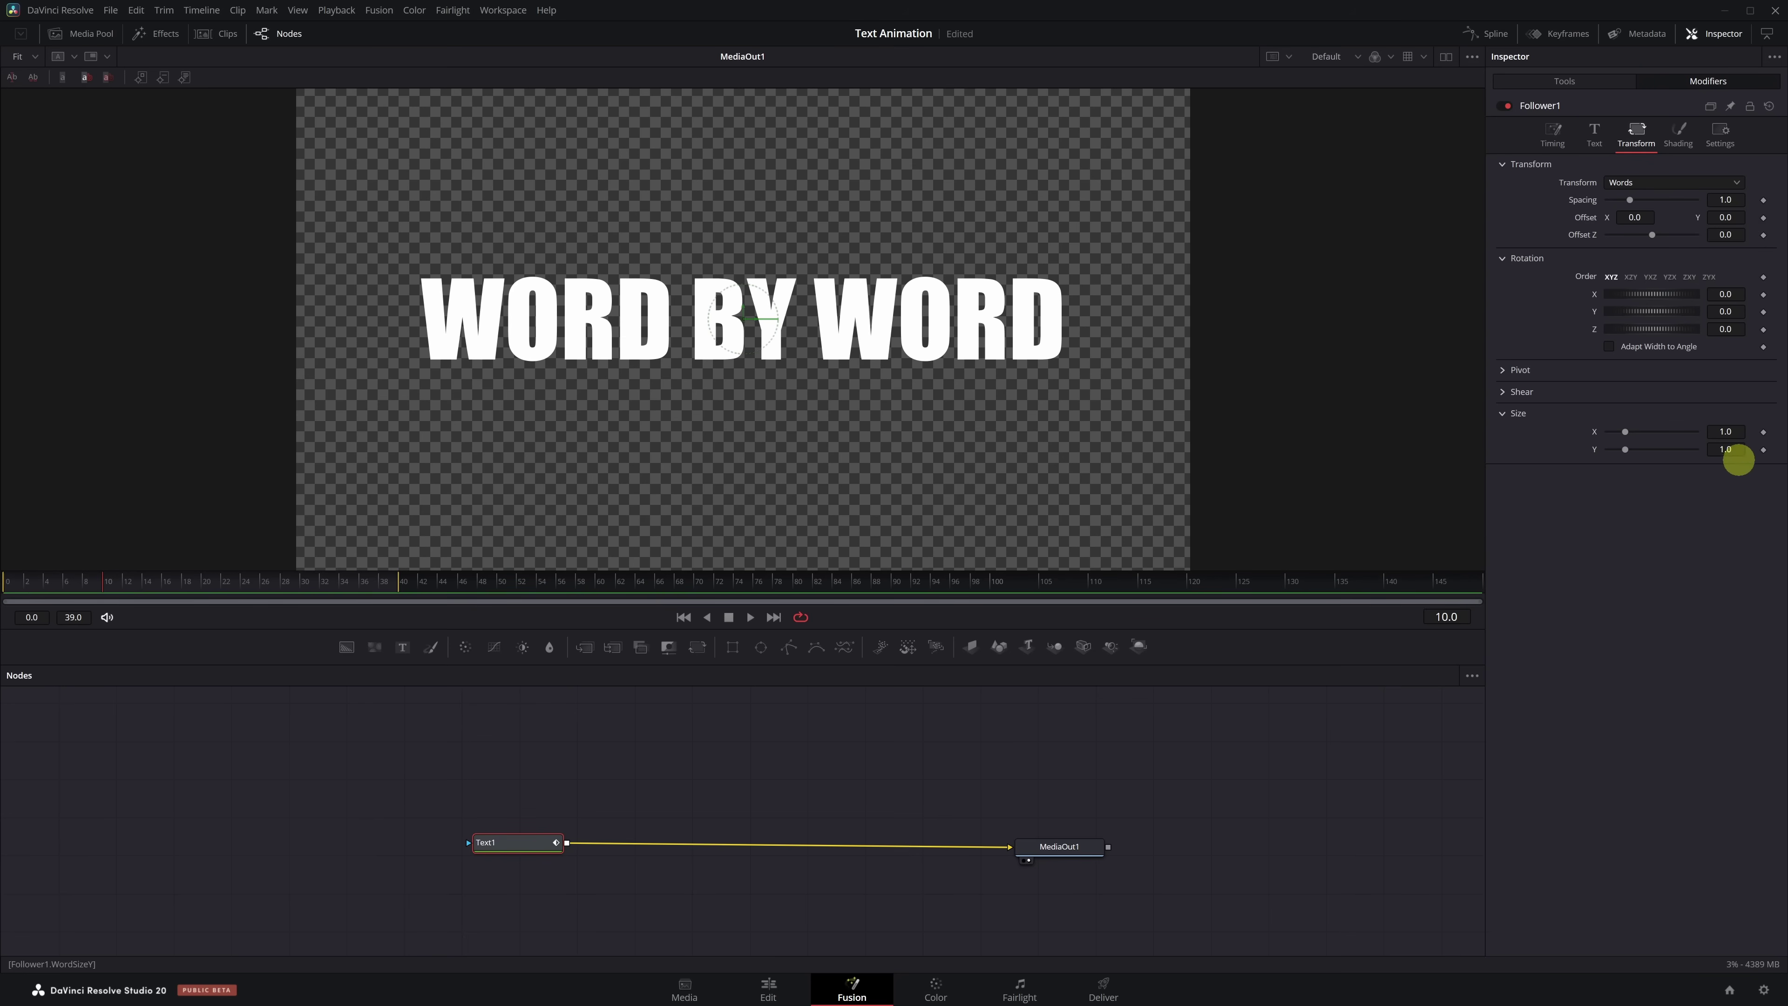
{"action": "left_click", "coordinate": [1764, 433]}
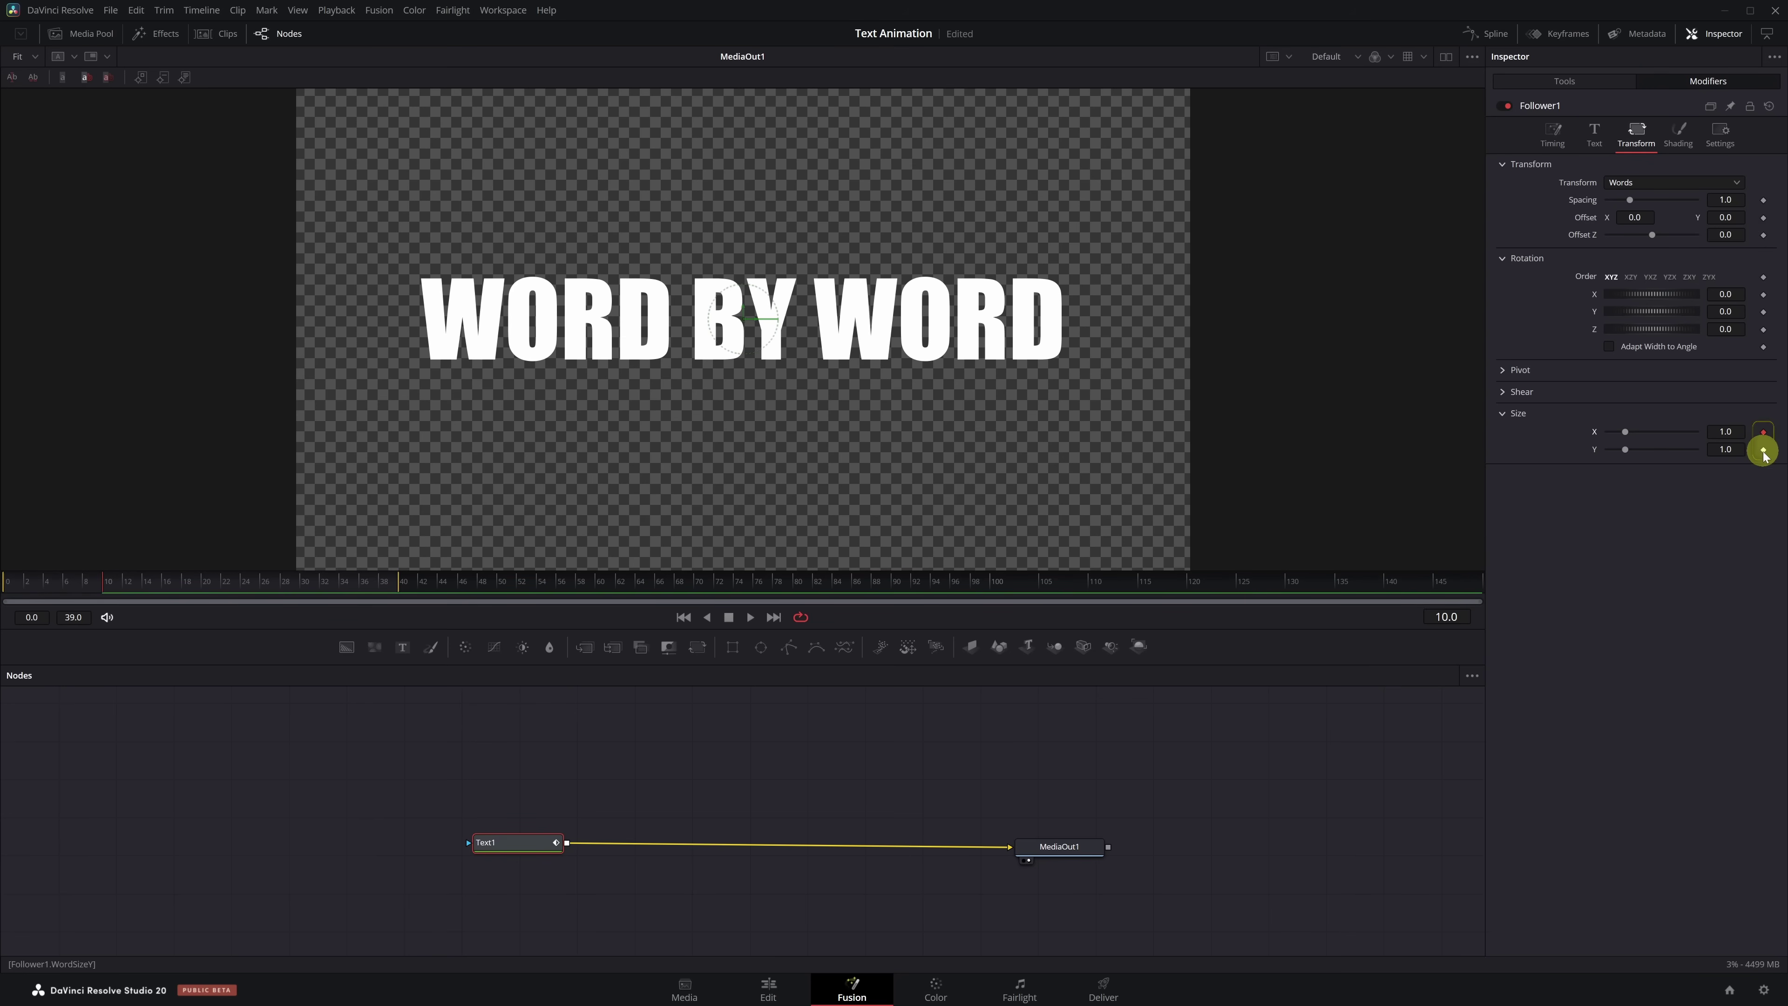
{"action": "left_click", "coordinate": [1764, 450]}
At frame 0, set the word size to 0.0 and play the scale-up.
{"action": "left_click", "coordinate": [104, 584]}
{"action": "left_click_drag", "start_coordinate": [103, 591], "coordinate": [14, 585]}
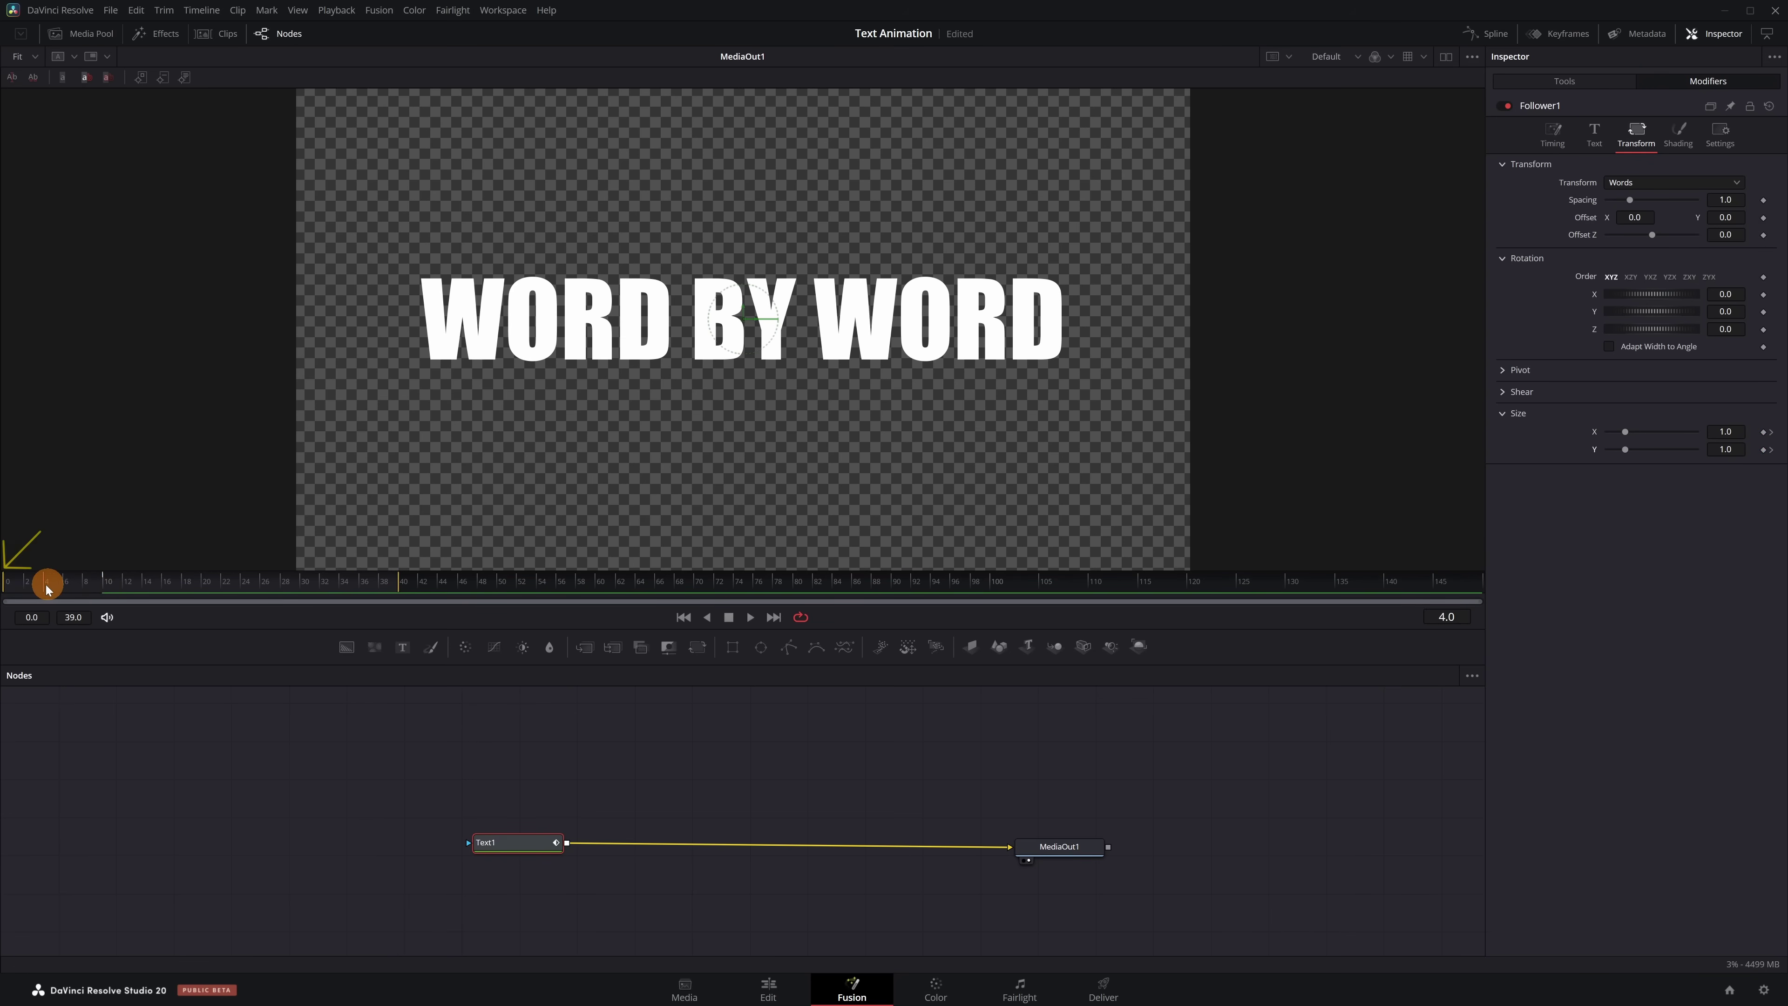
{"action": "left_click", "coordinate": [9, 584]}
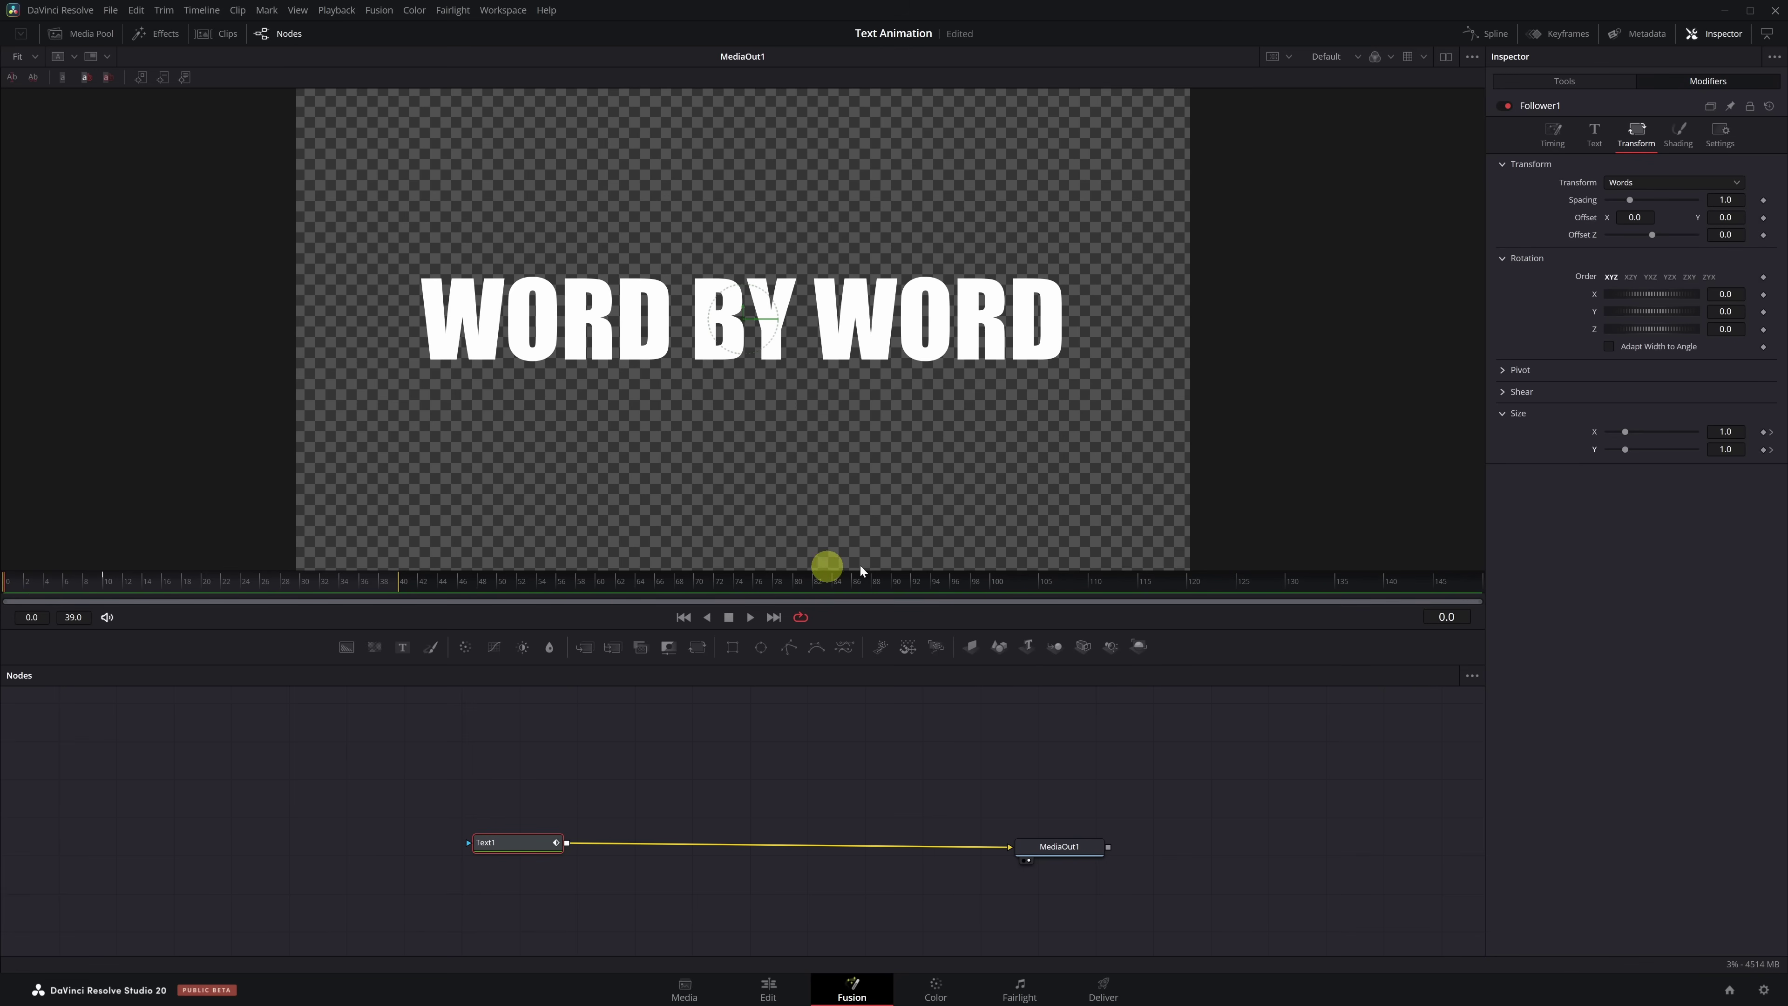
{"action": "left_click_drag", "start_coordinate": [1626, 435], "coordinate": [1600, 437]}
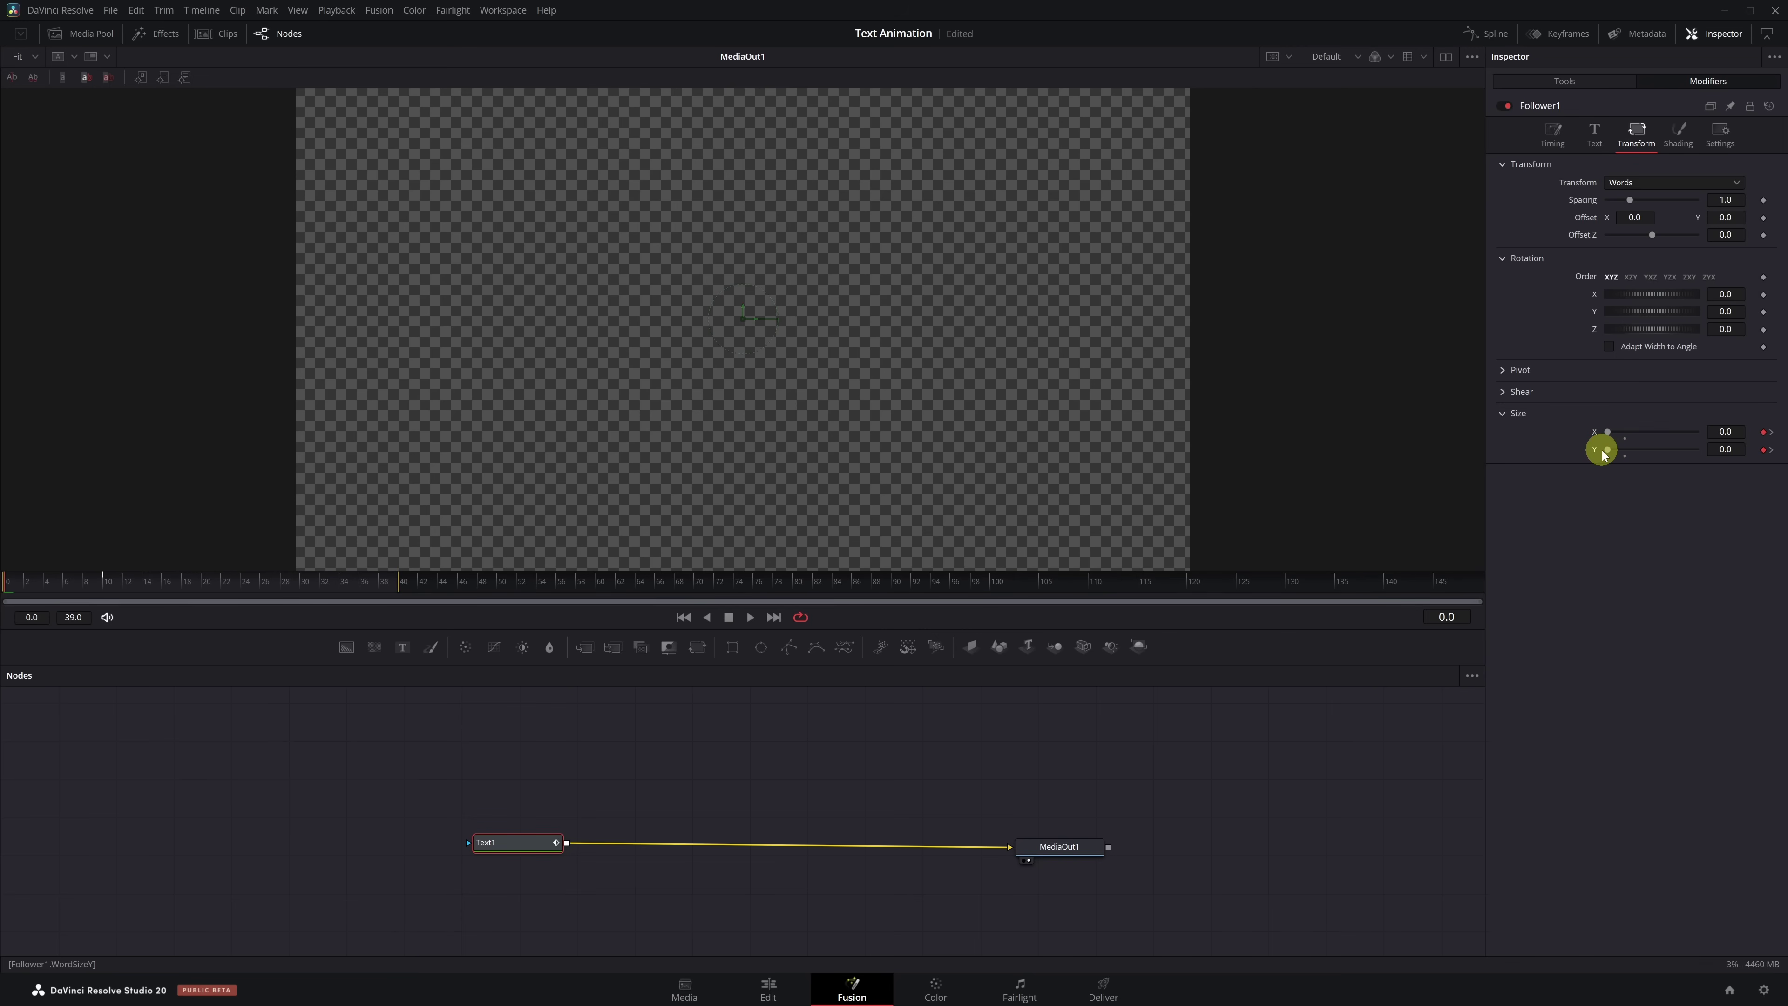
{"action": "key", "text": "space"}
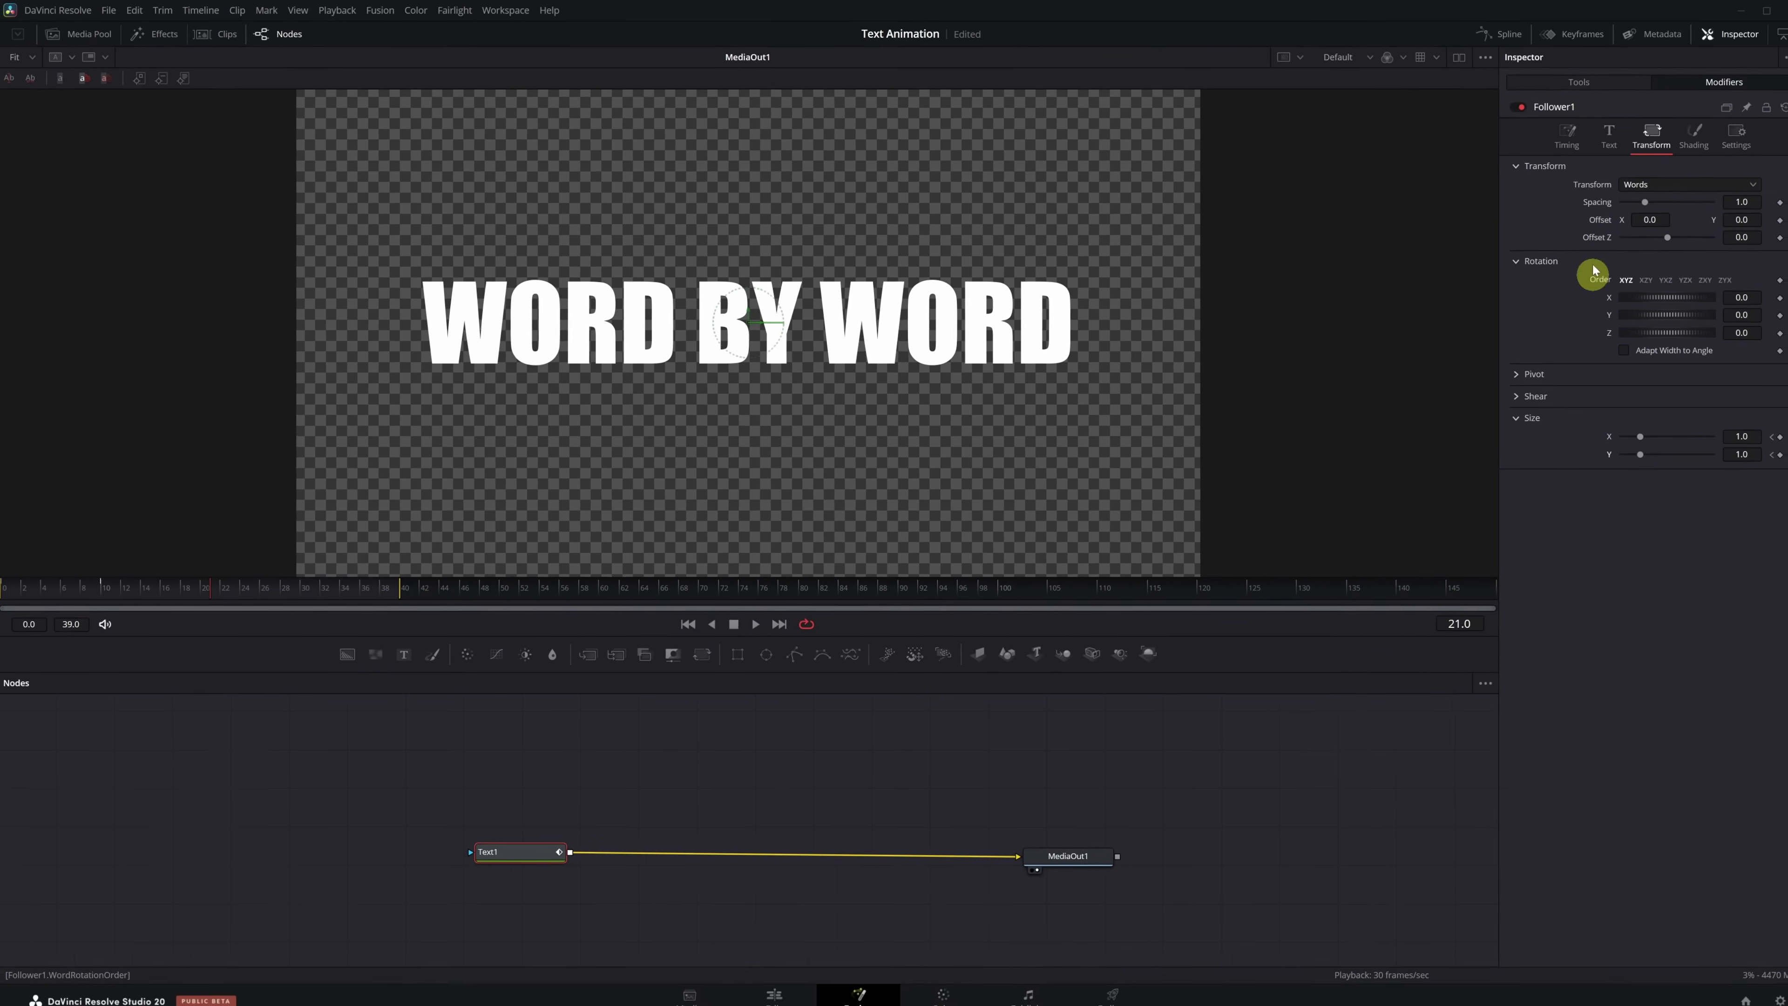
Set the Follower's timing Delay to 2 and play back the staggered words.
{"action": "left_click", "coordinate": [1552, 144]}
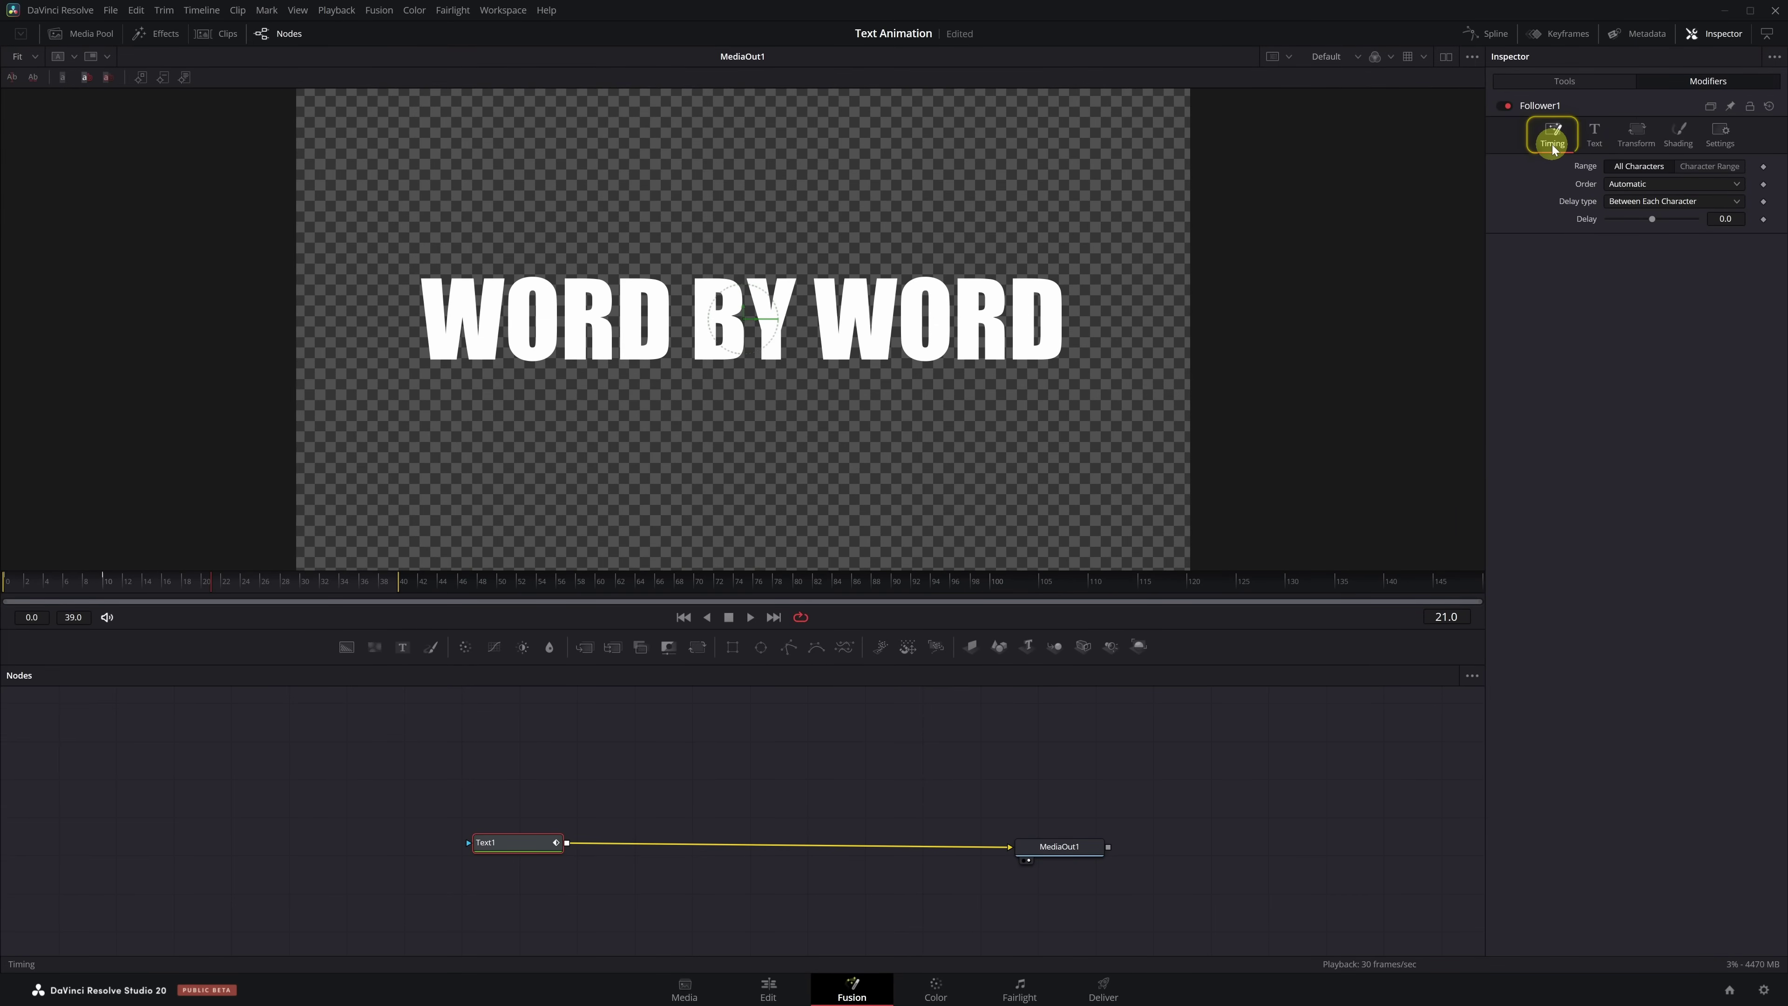
{"action": "left_click", "coordinate": [1726, 219]}
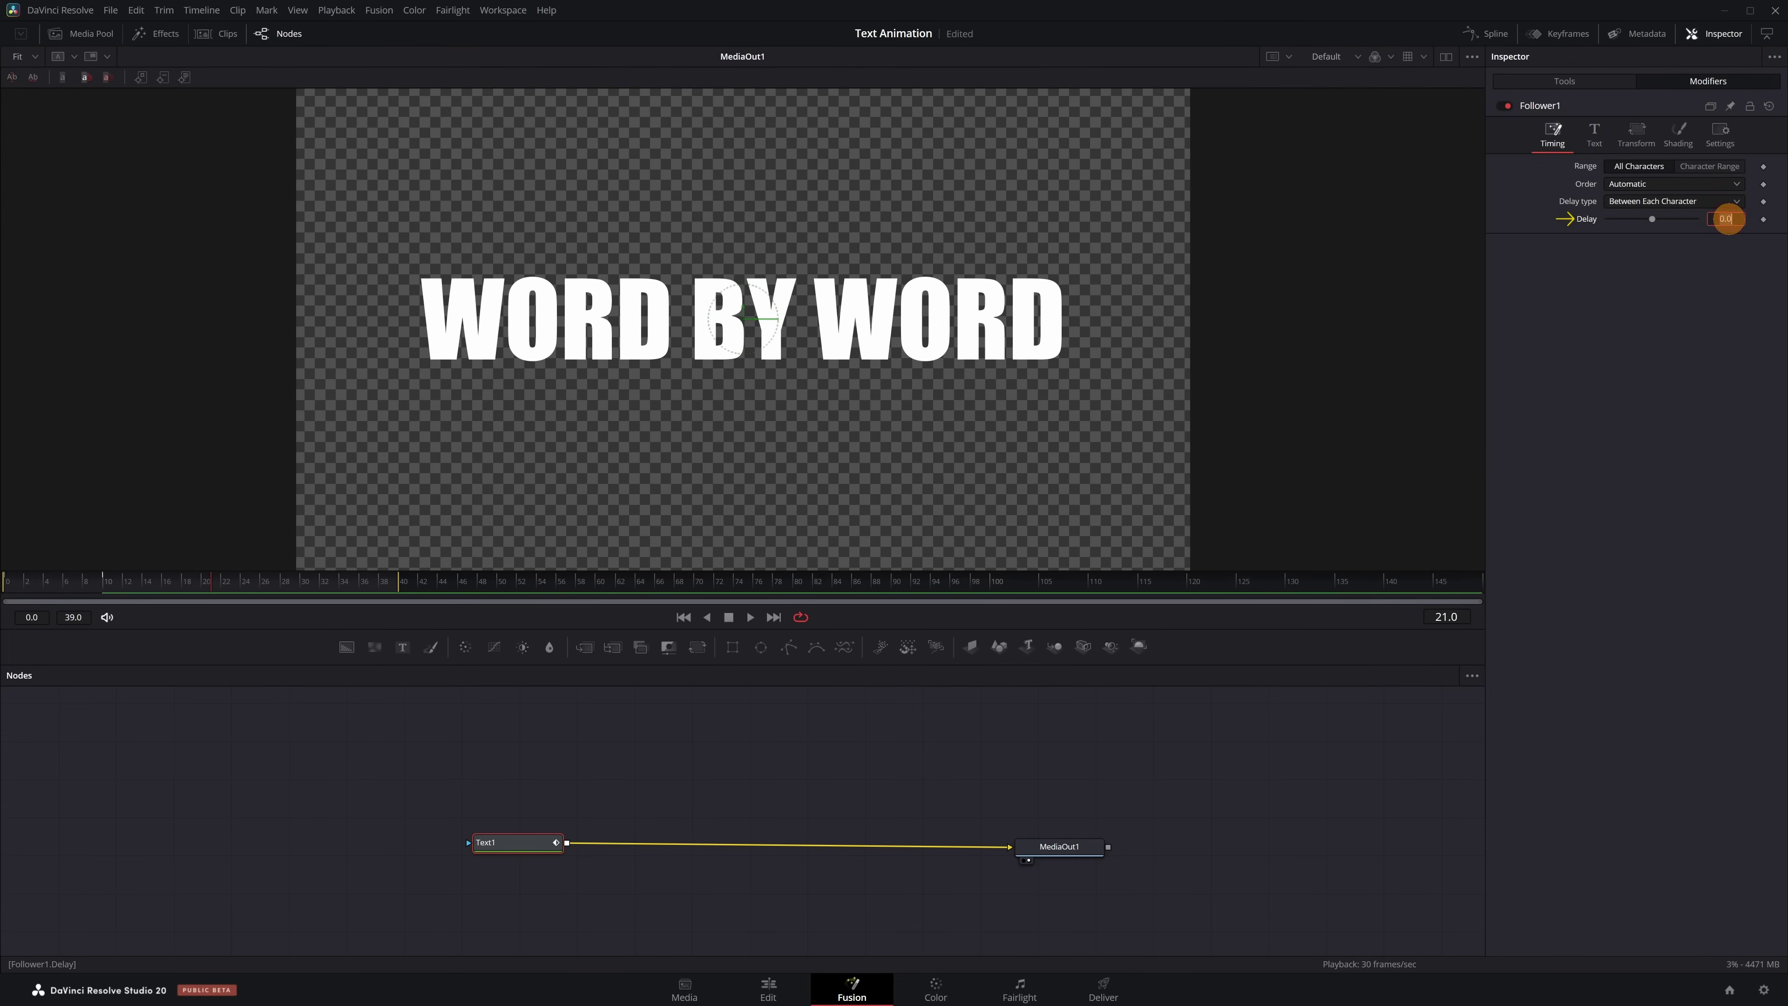
{"action": "type", "text": "2"}
{"action": "key", "text": "Return"}
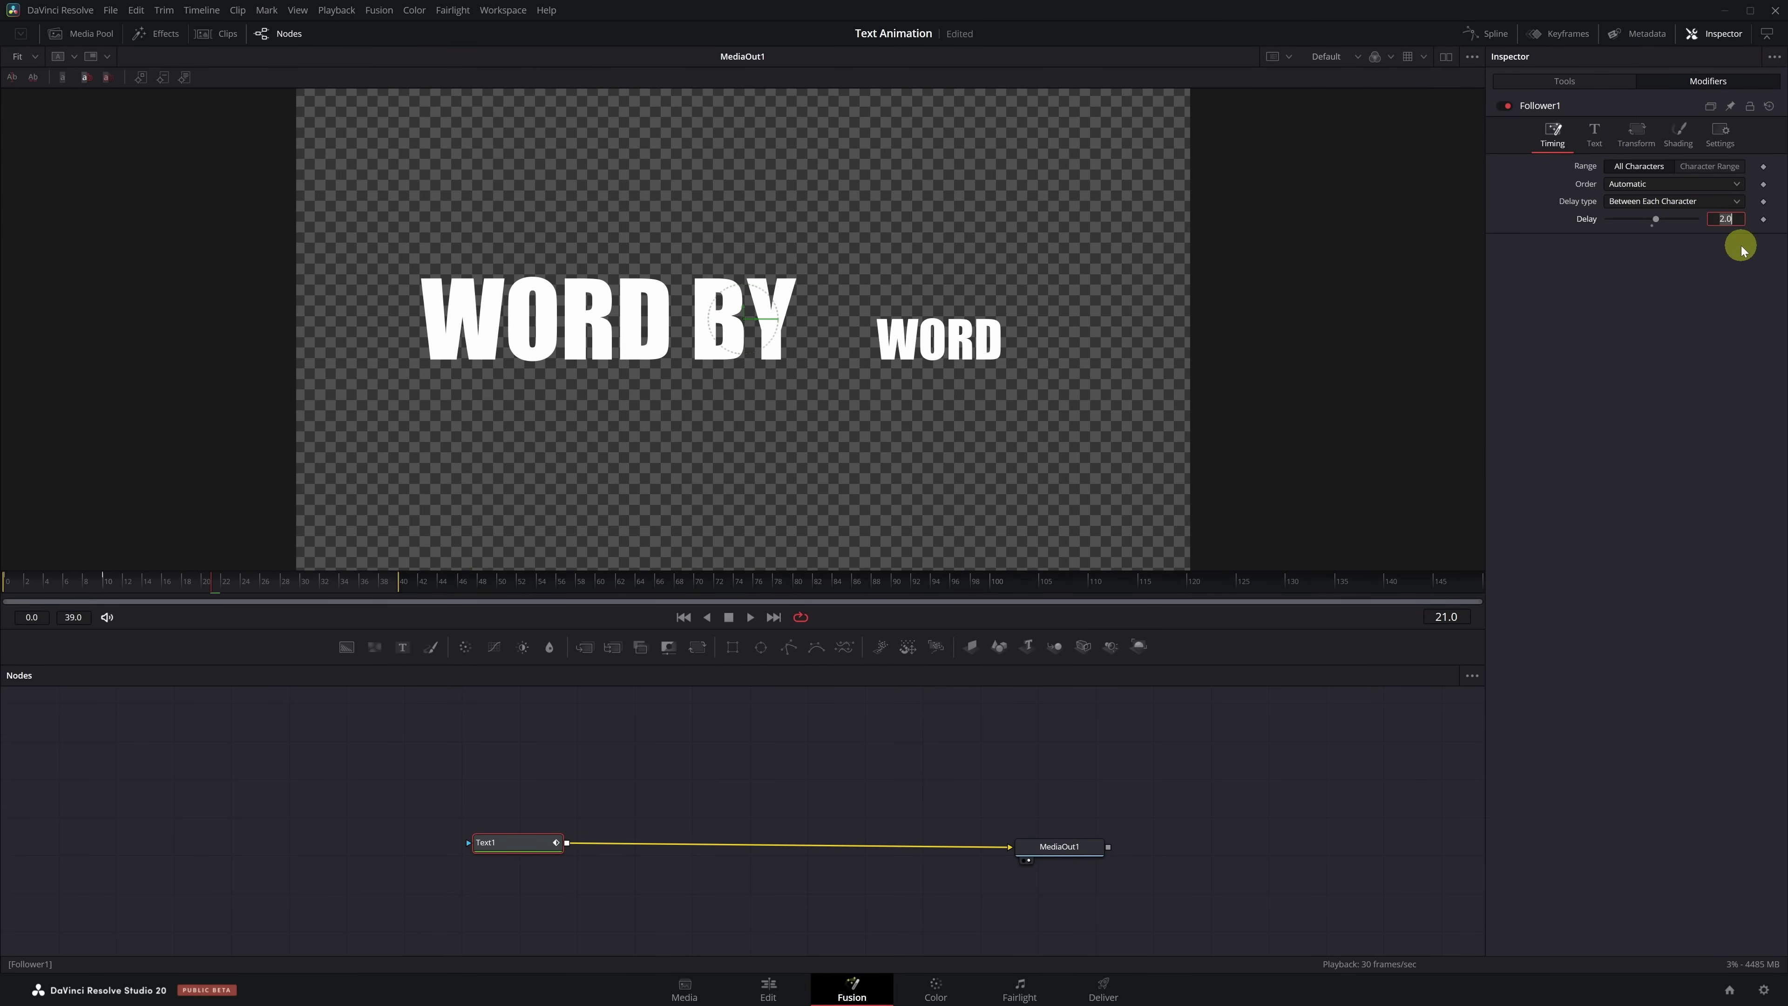
{"action": "key", "text": "space"}
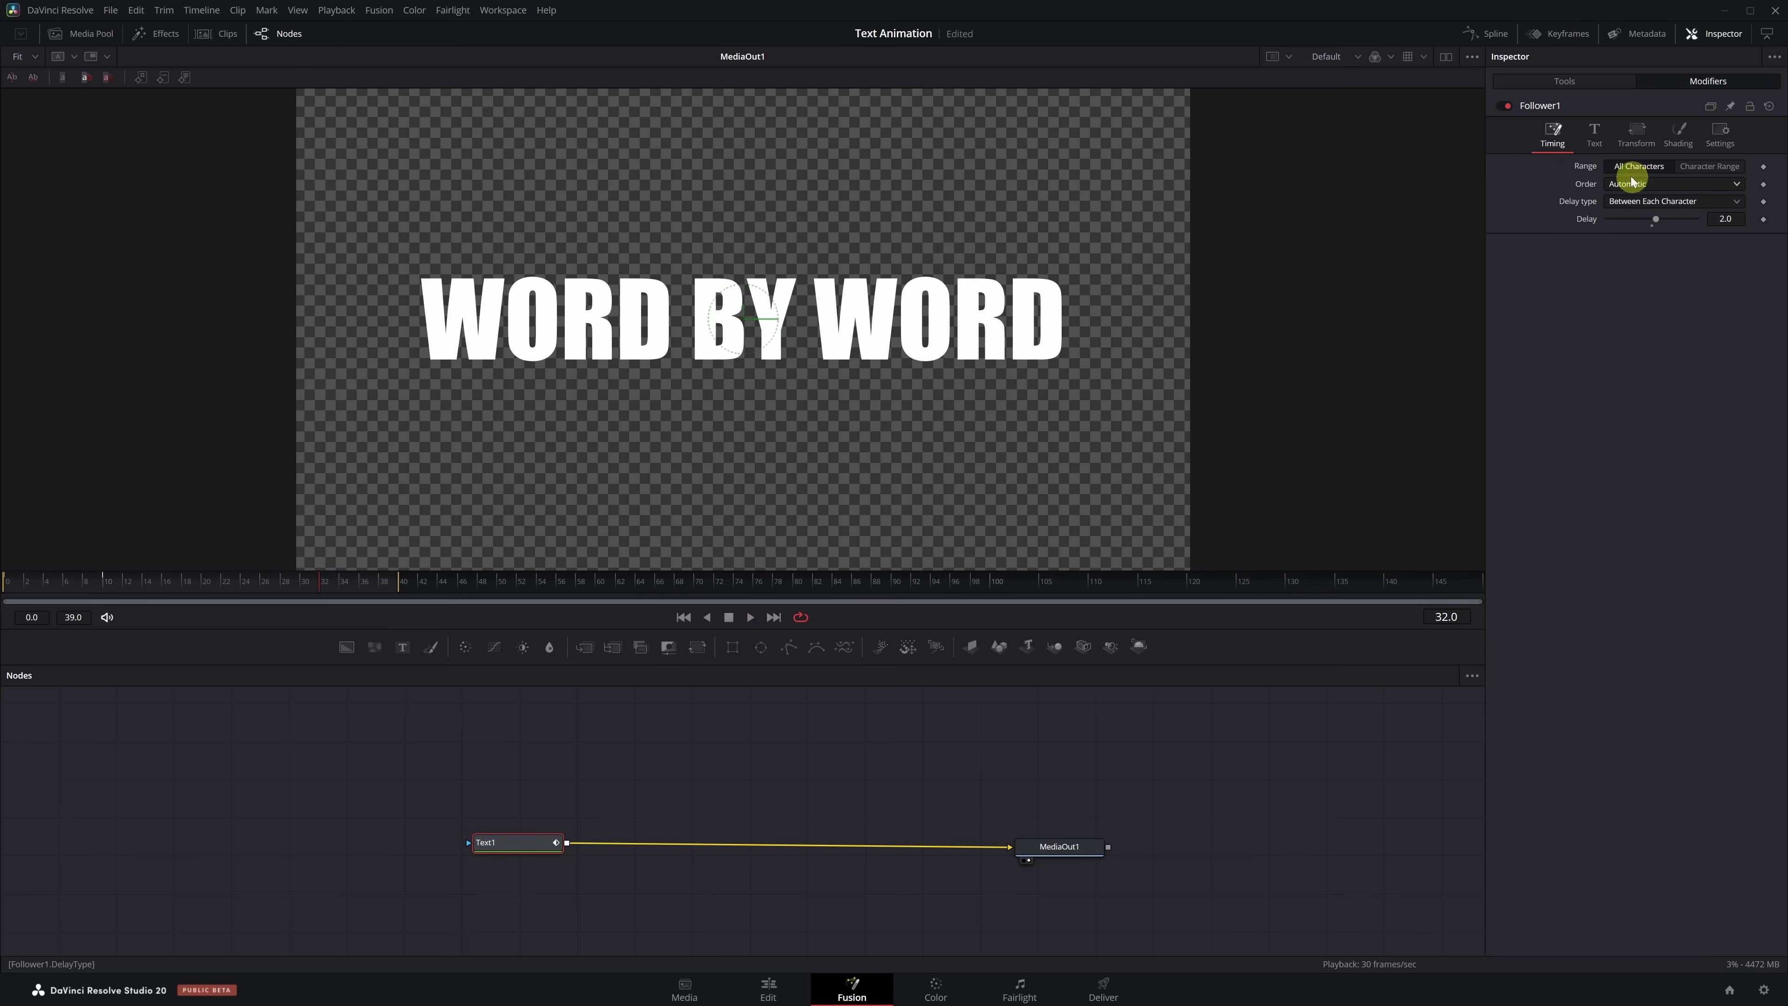
Show the Word Size X and Y curves in the Spline editor, fit them, and box-select all keyframes.
{"action": "left_click", "coordinate": [1493, 41]}
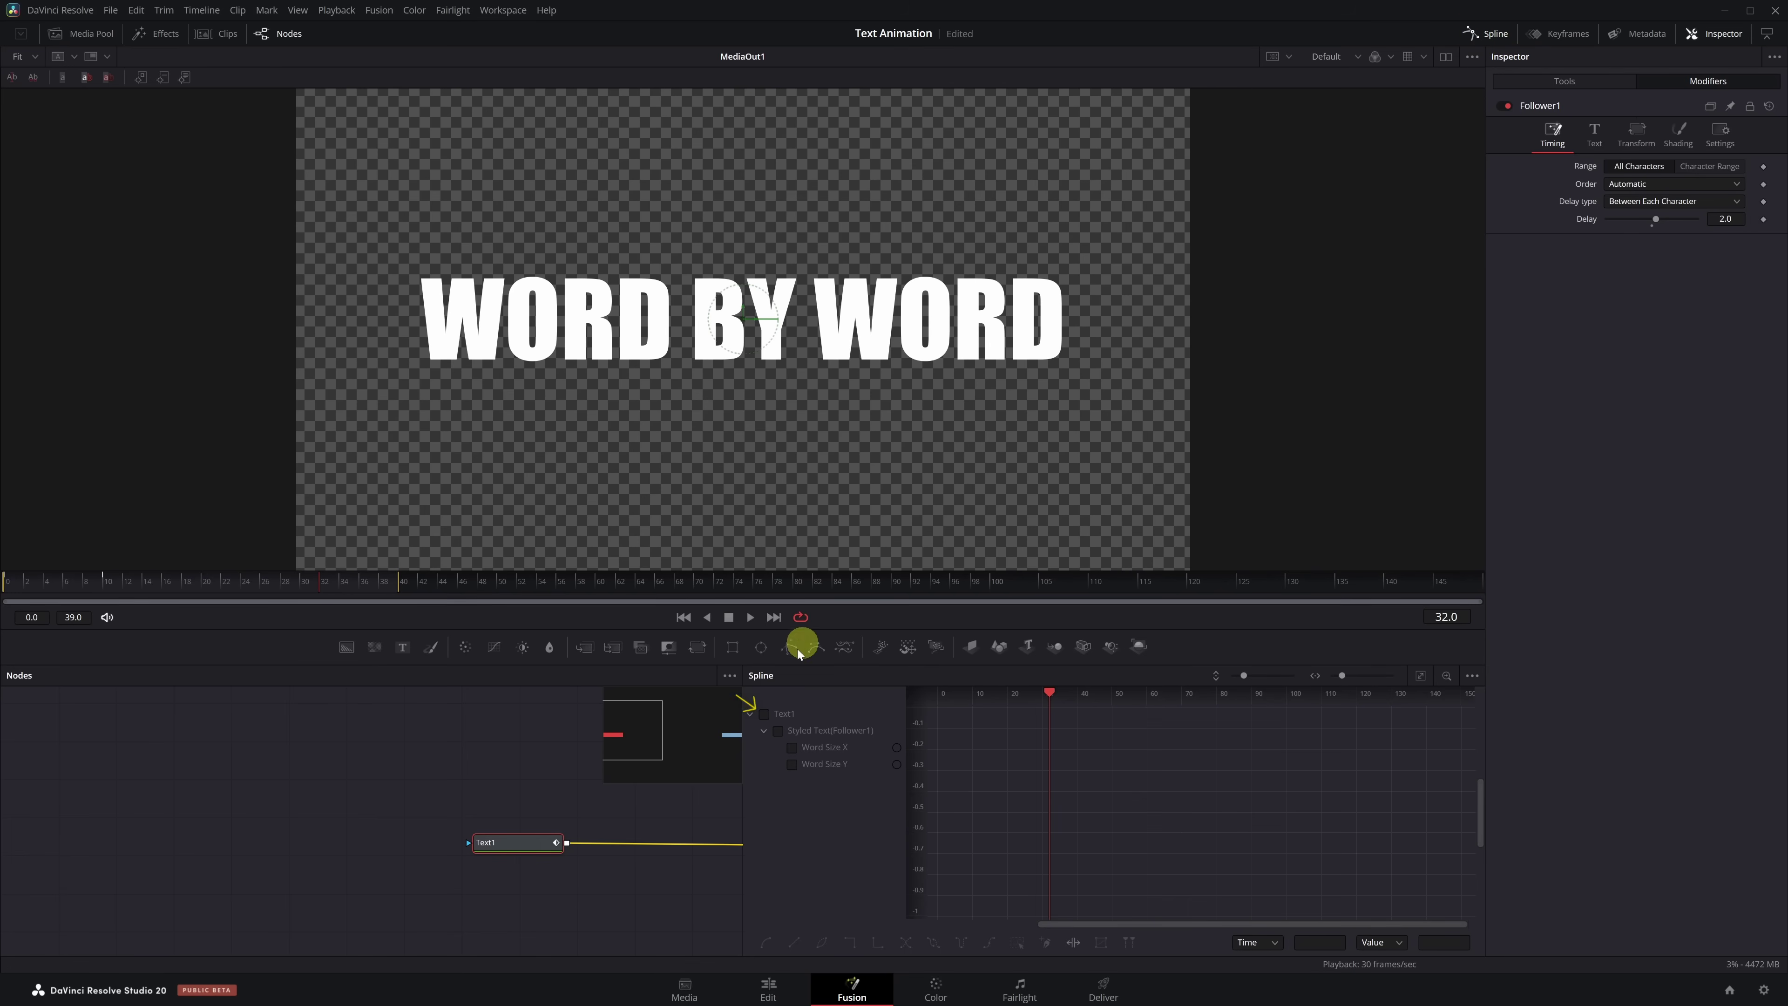
{"action": "left_click", "coordinate": [759, 715]}
{"action": "left_click", "coordinate": [1026, 719]}
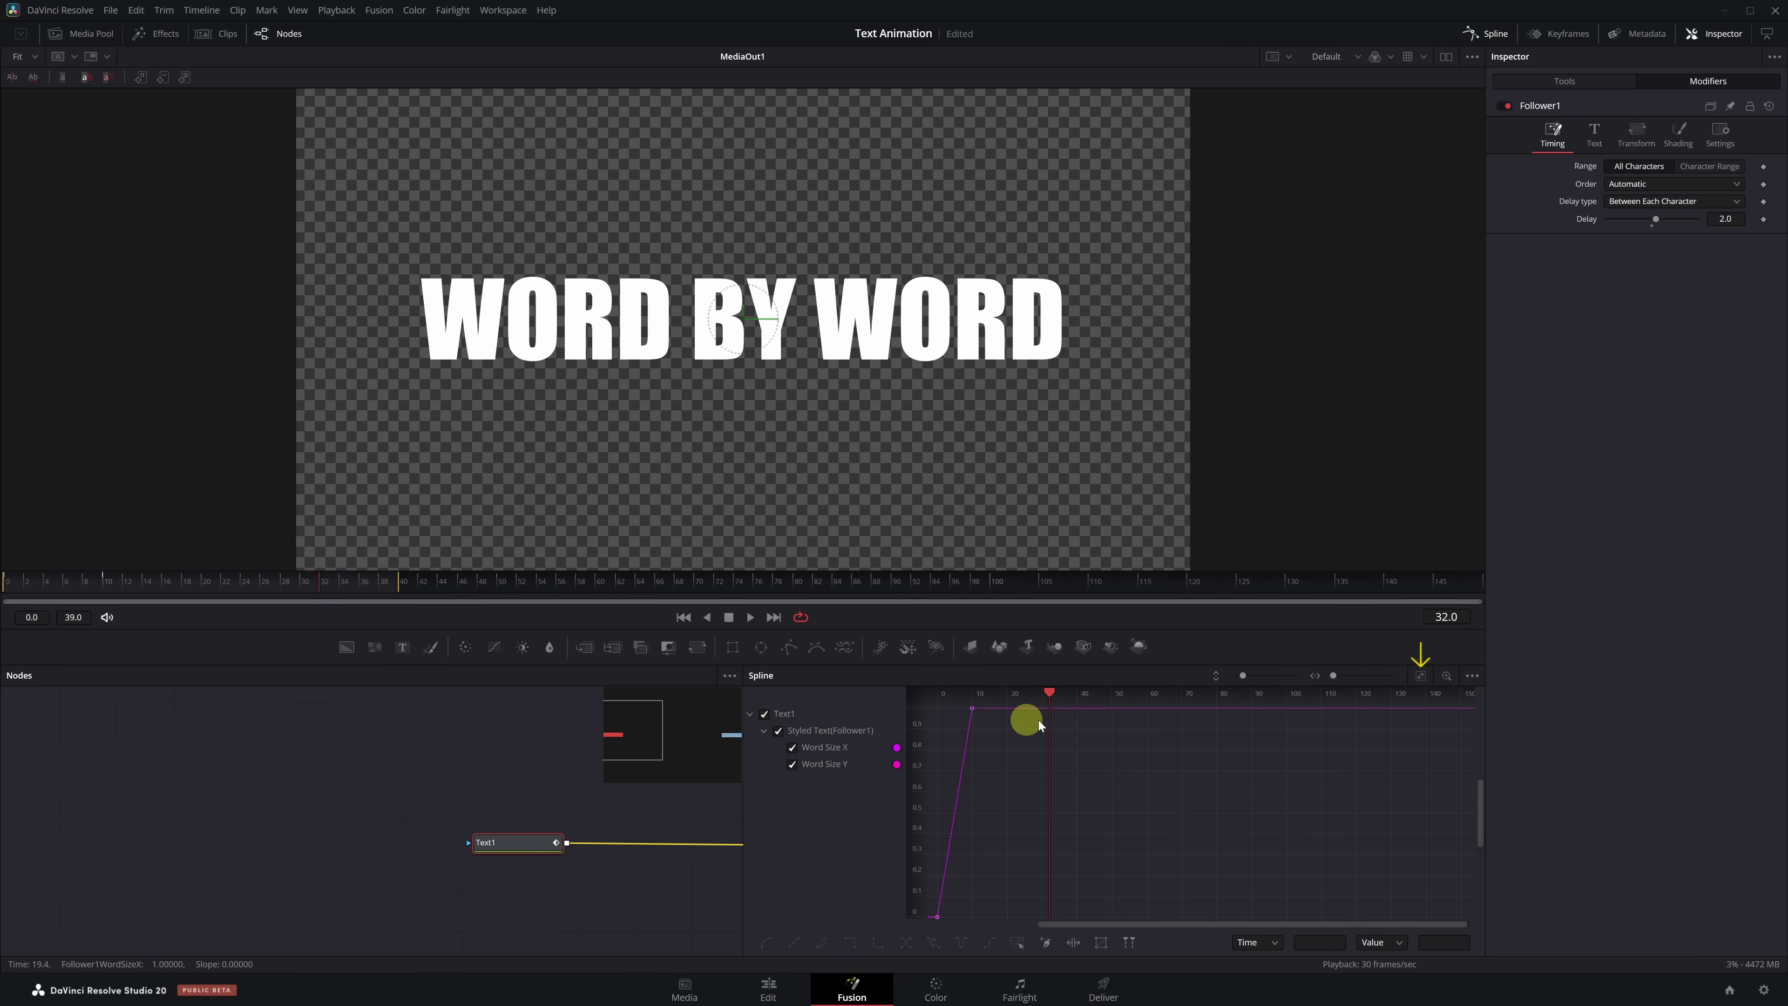
{"action": "left_click", "coordinate": [1420, 678]}
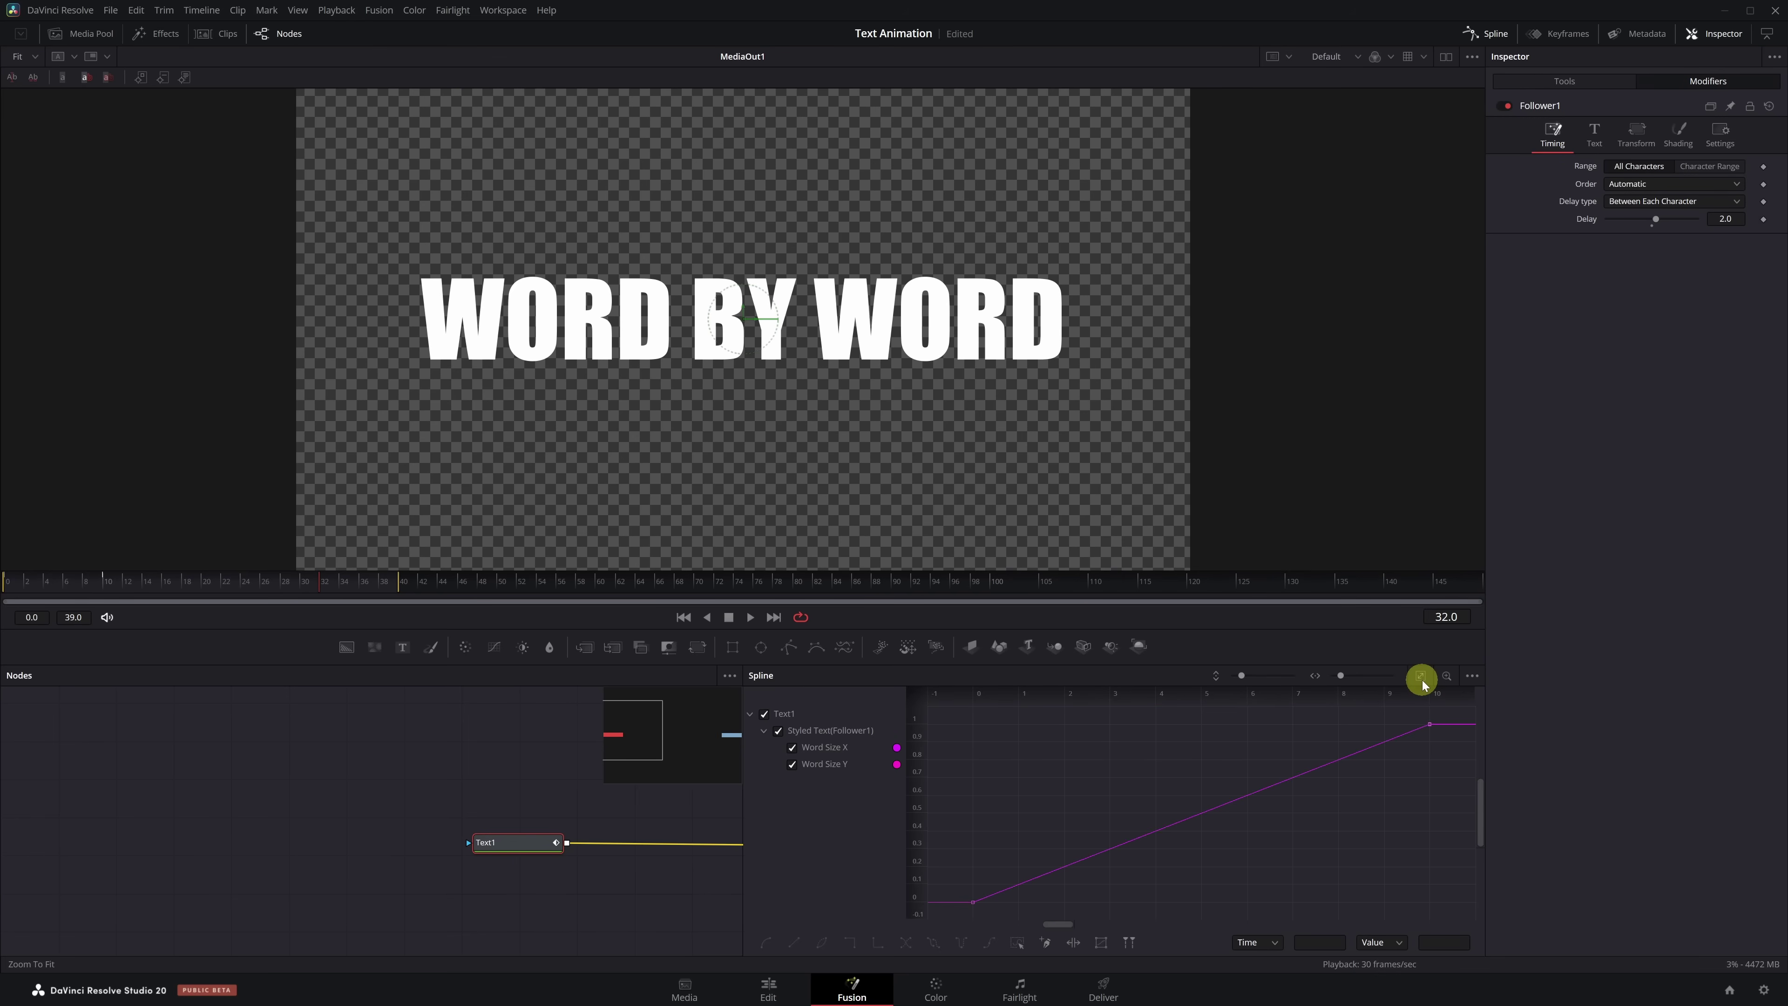
{"action": "left_click_drag", "start_coordinate": [1440, 710], "coordinate": [959, 911]}
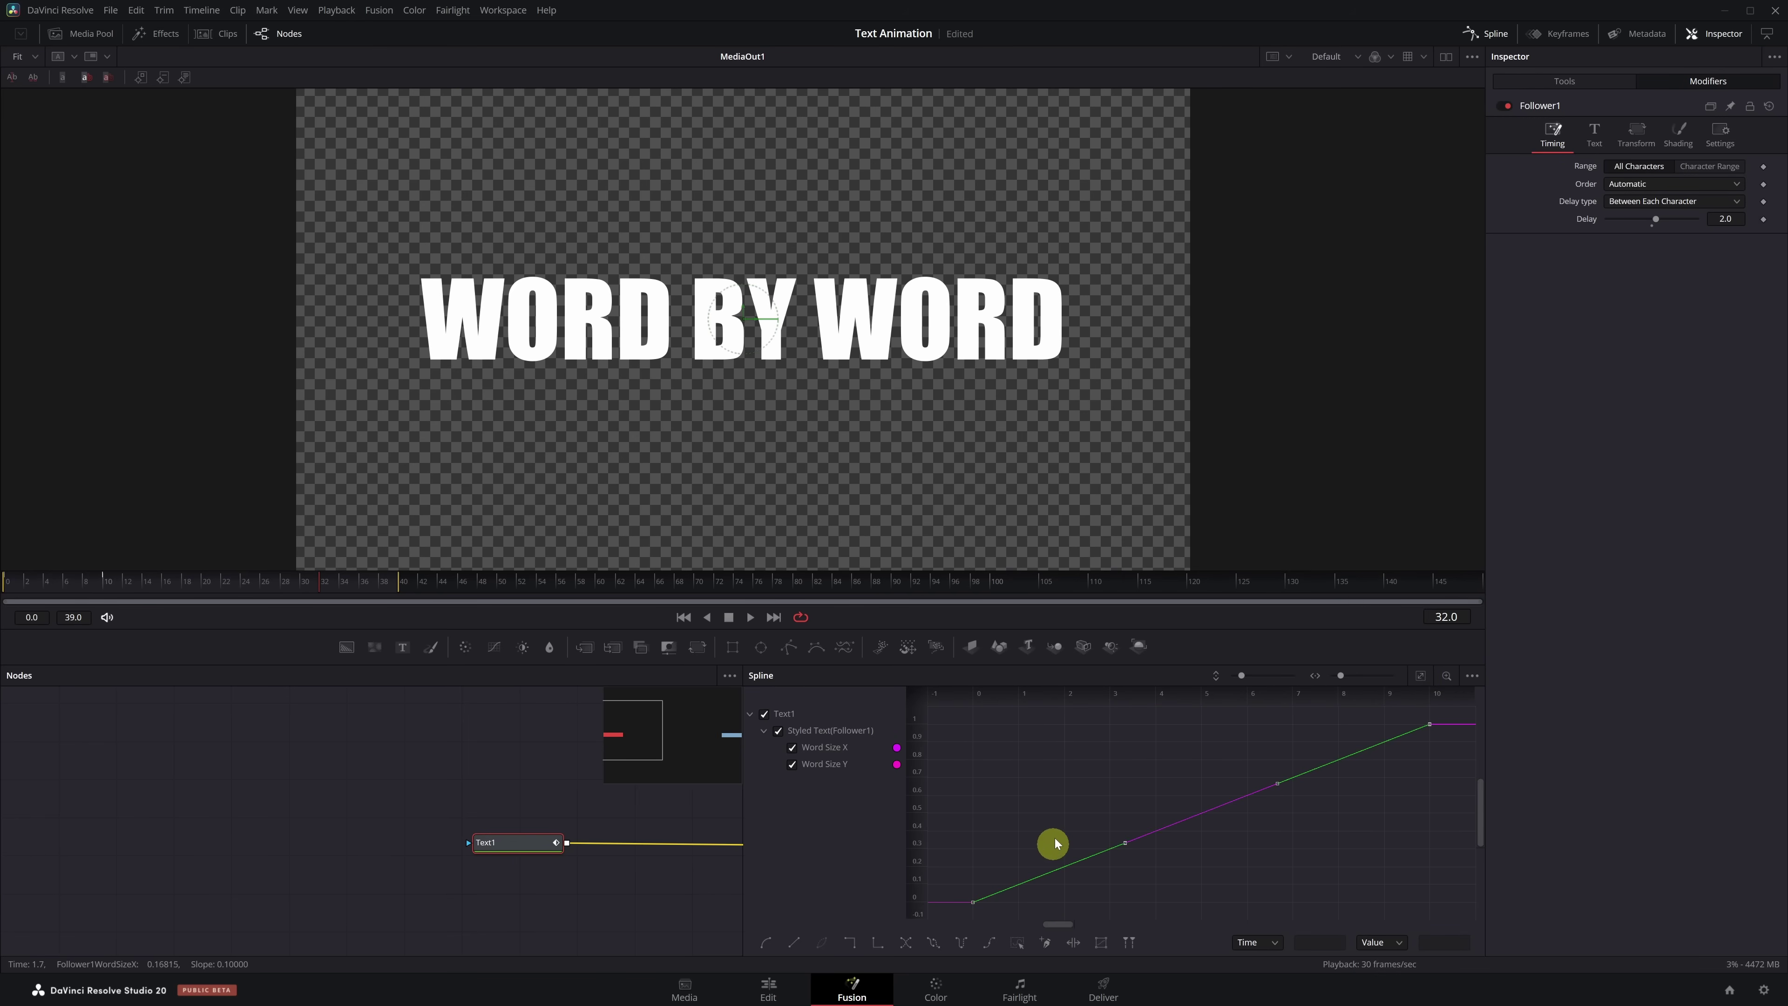
Apply Out Cubic easing to the Word Size keyframes and play it back to check.
{"action": "right_click", "coordinate": [1052, 808]}
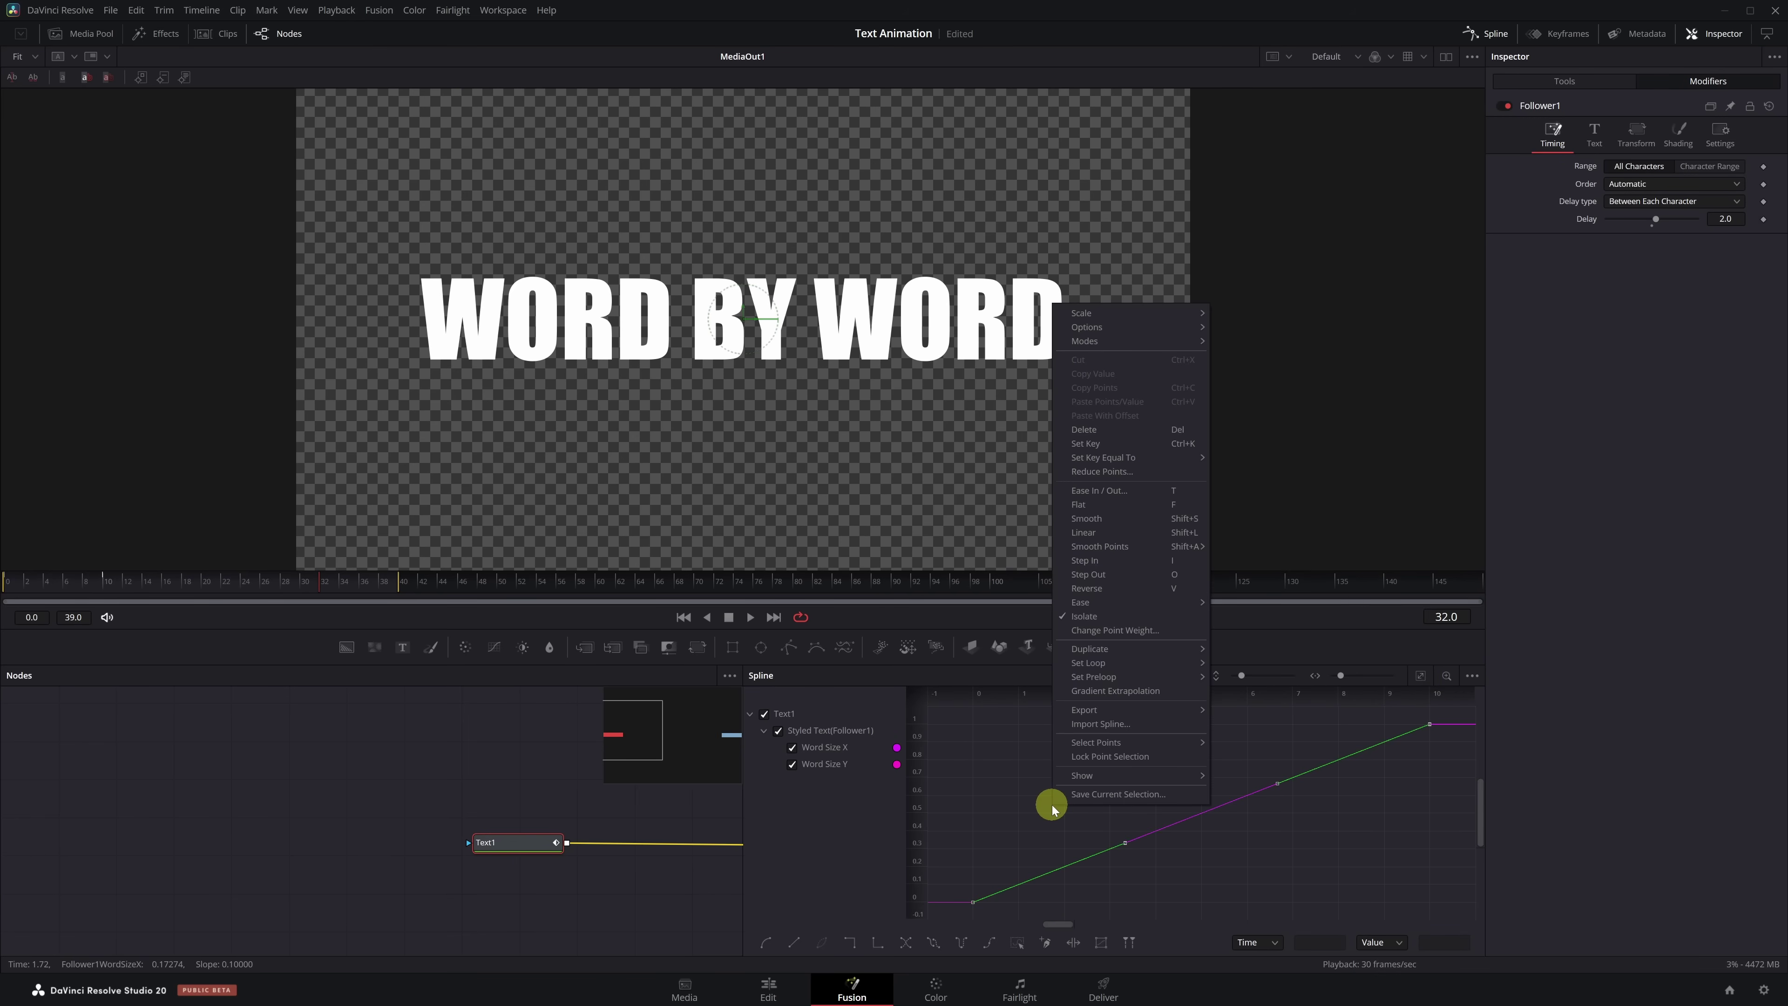
{"action": "mouse_move", "coordinate": [1138, 607]}
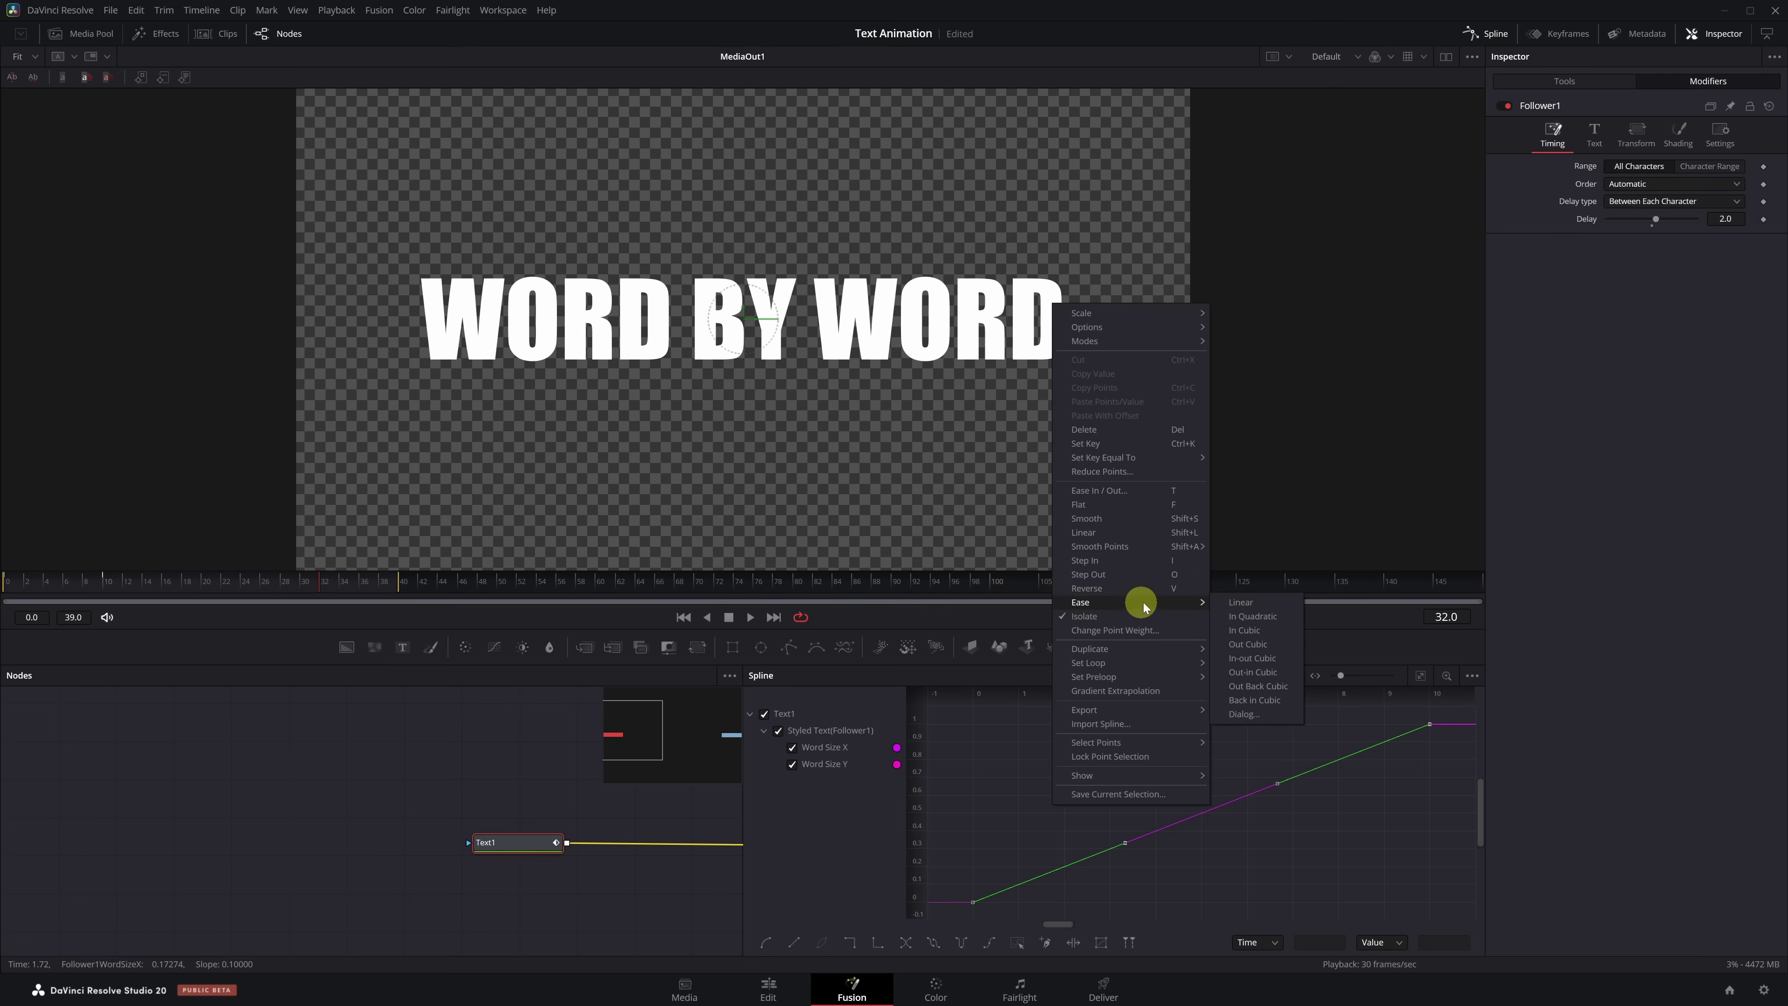
{"action": "left_click", "coordinate": [1244, 646]}
{"action": "key", "text": "space"}
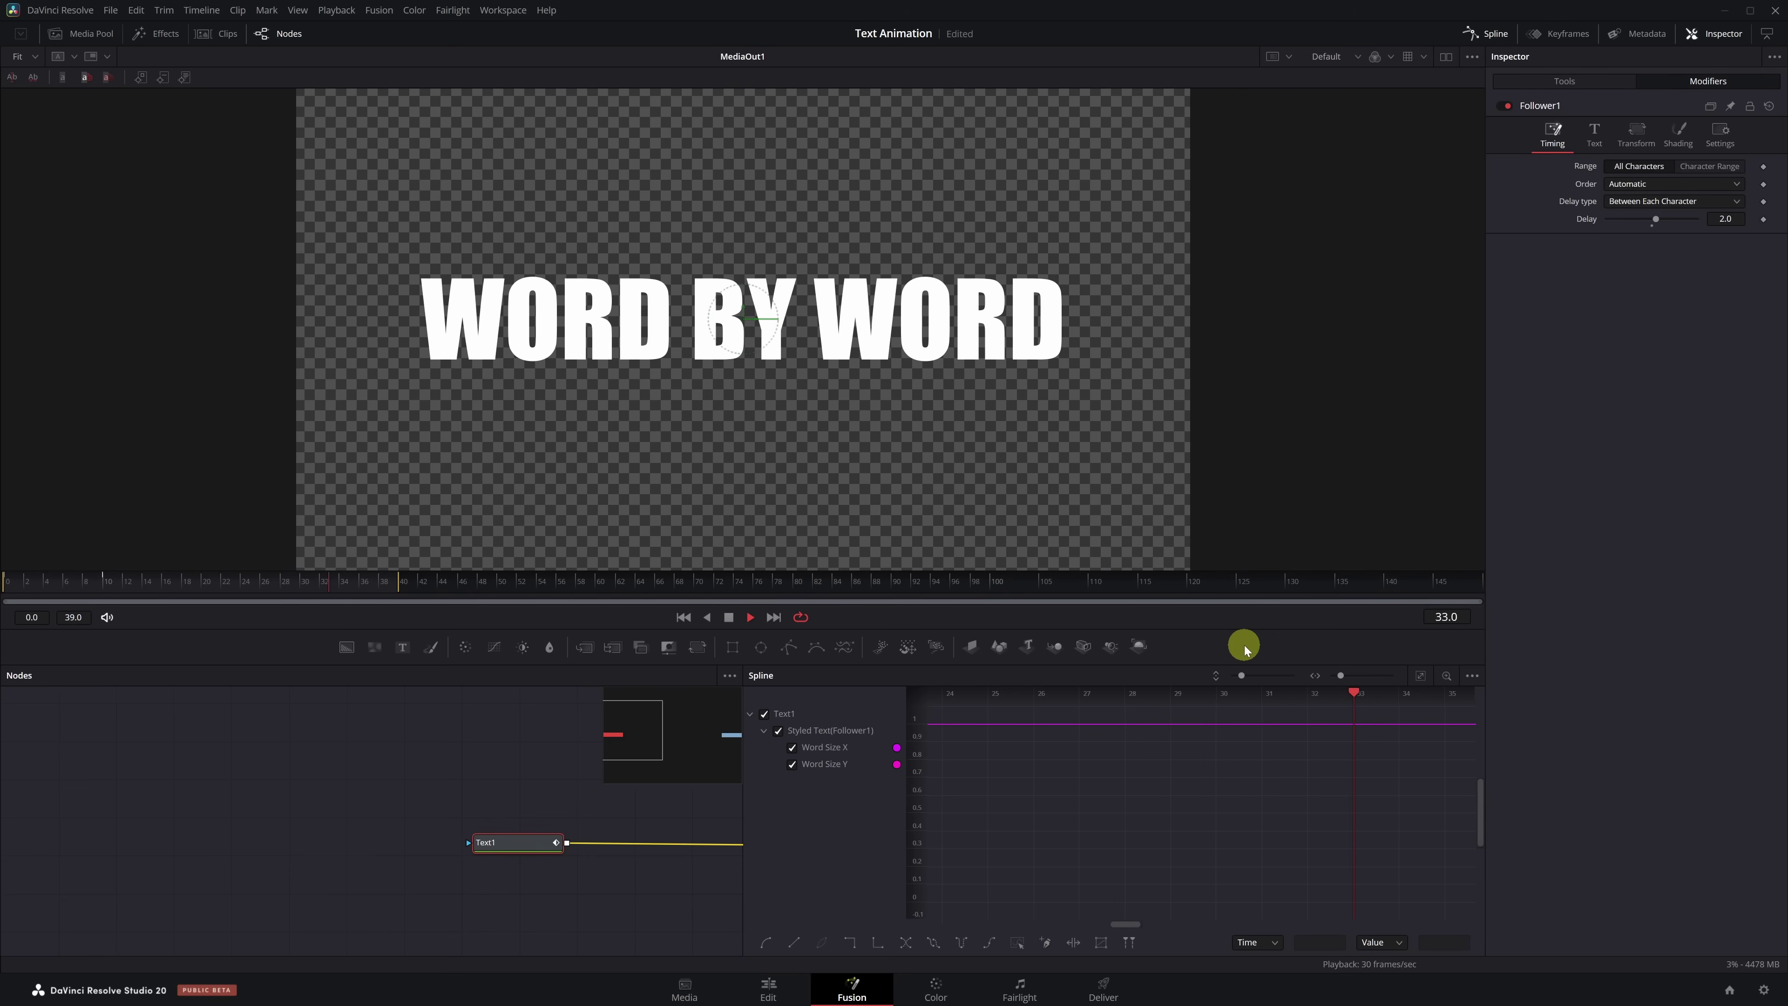
{"action": "key", "text": "space"}
Switch the Word Size keyframes to an overshooting ease peaking near 1.2, preview, and fit the curve.
{"action": "right_click", "coordinate": [1176, 753]}
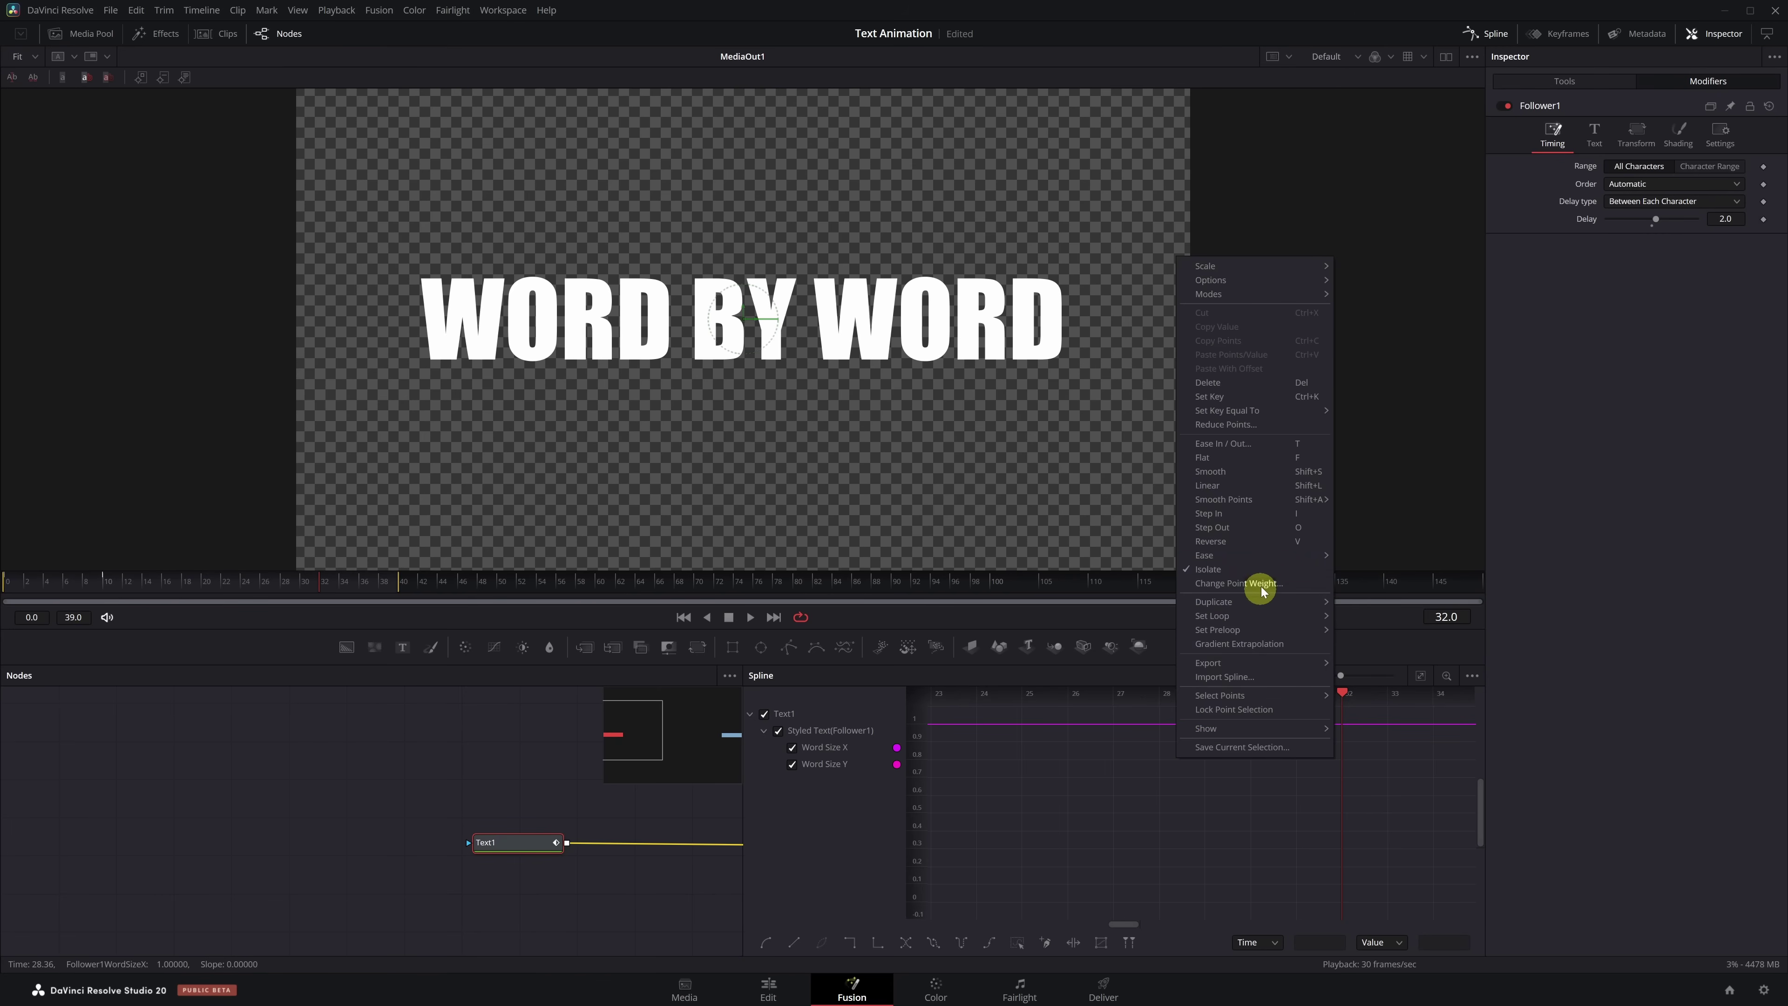
{"action": "mouse_move", "coordinate": [1260, 557]}
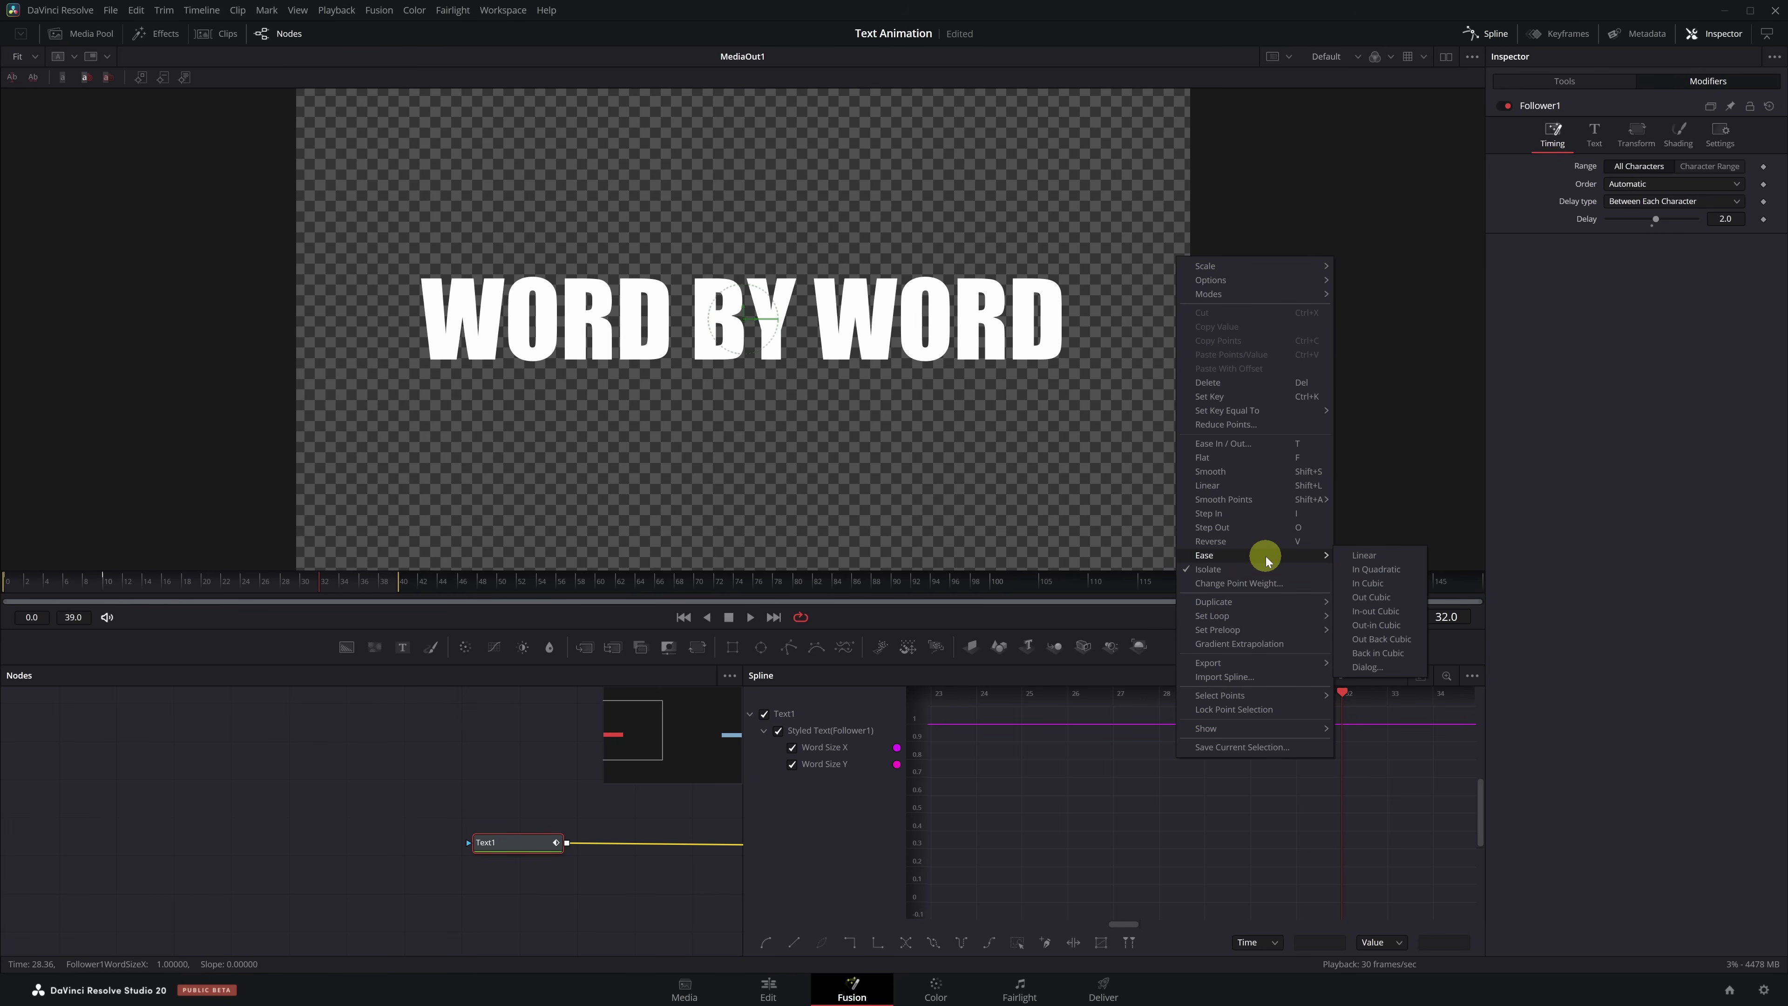
{"action": "left_click", "coordinate": [1374, 611]}
{"action": "key", "text": "space"}
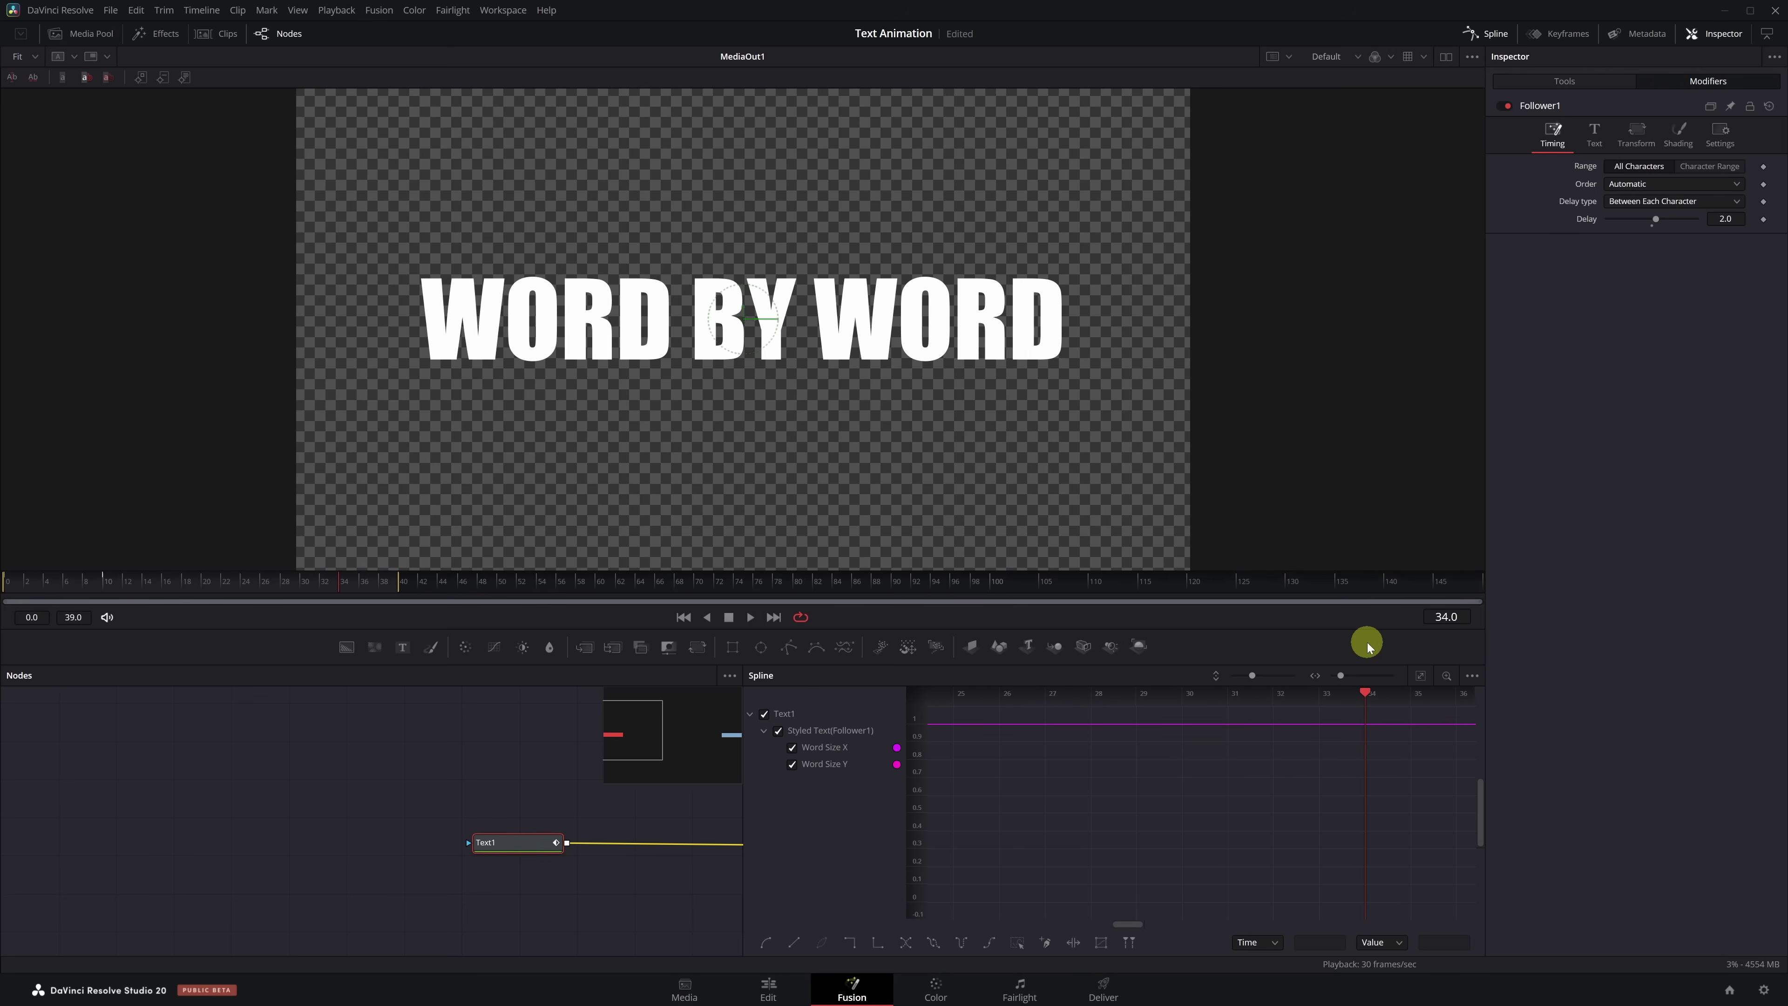
{"action": "left_click", "coordinate": [1419, 678]}
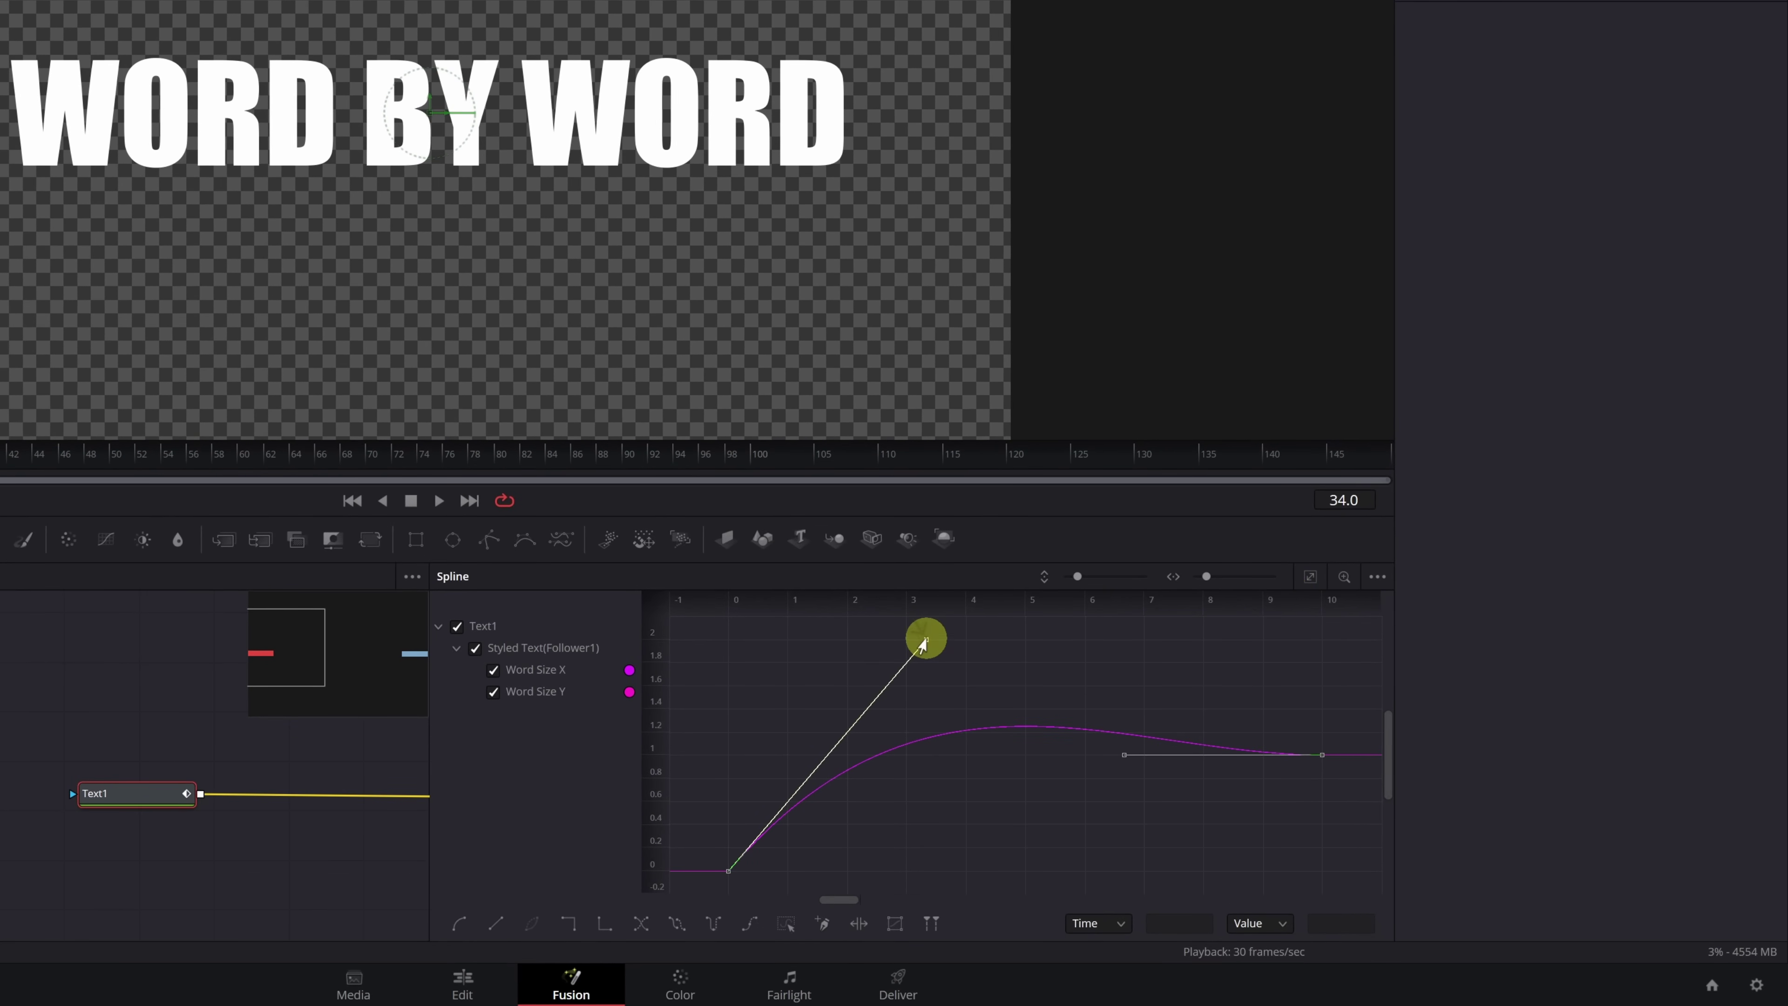
Lower both Word Size curves' starting tangent handles to match near 1.6, then preview the bounce.
{"action": "left_click_drag", "start_coordinate": [923, 640], "coordinate": [927, 687]}
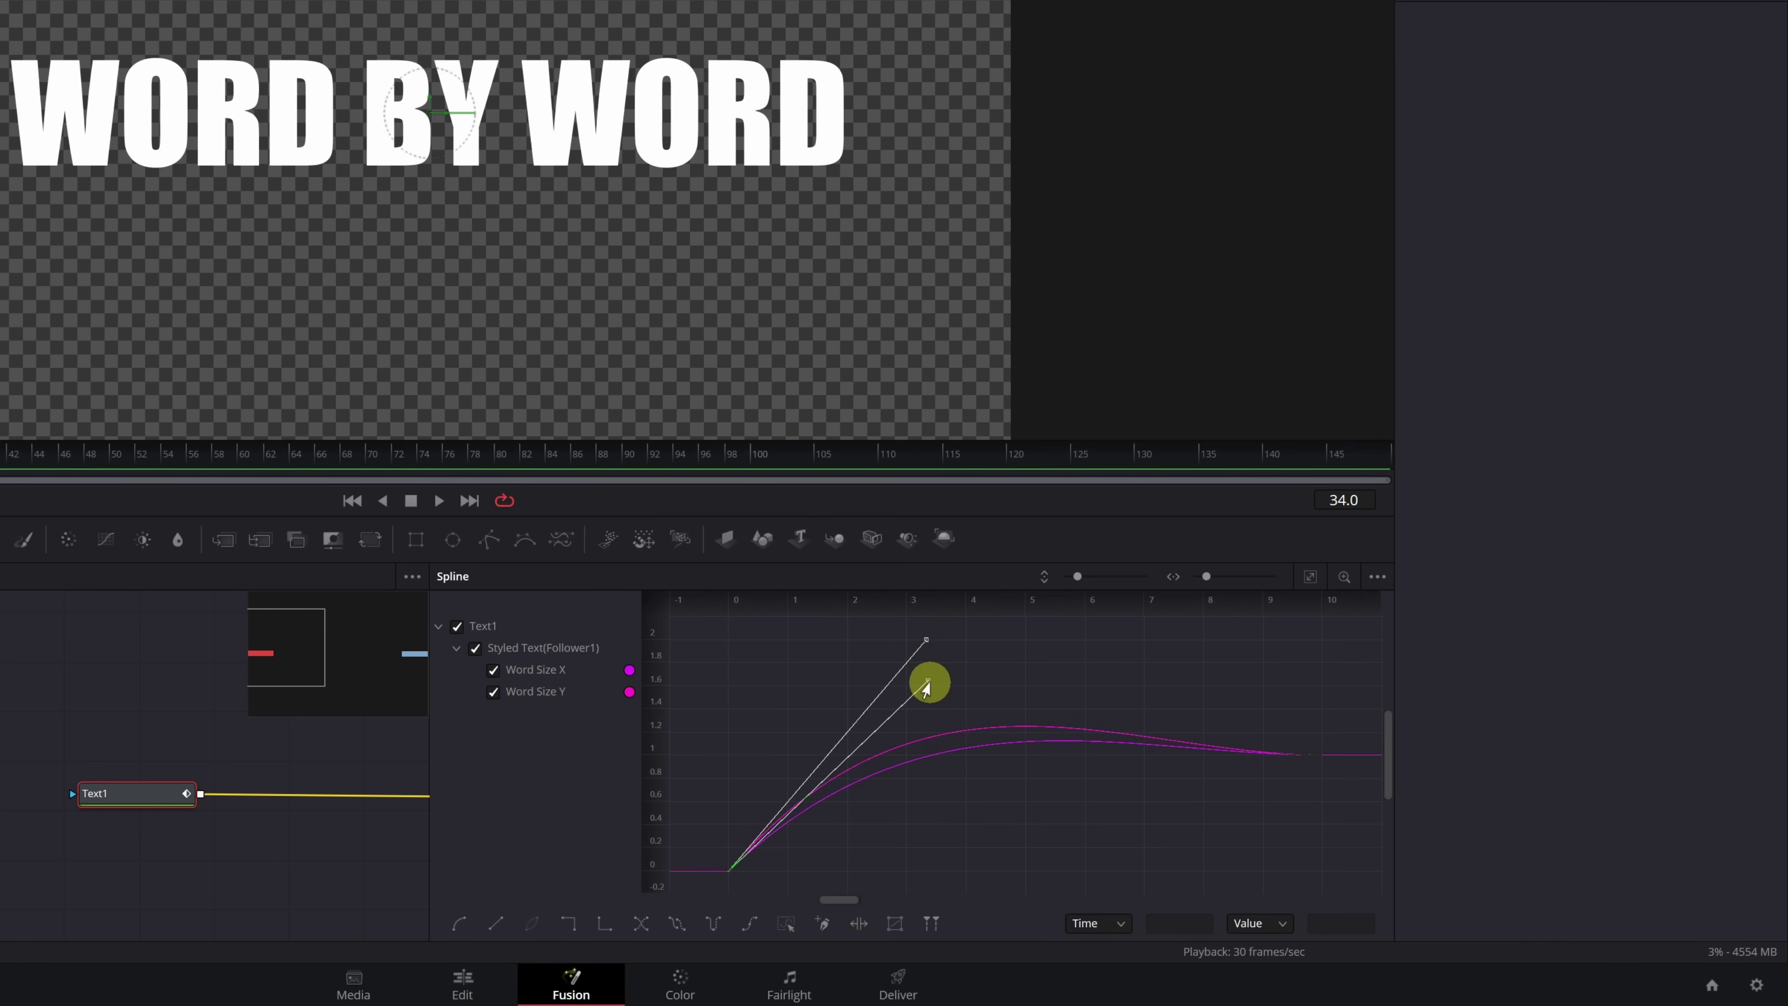
{"action": "left_click", "coordinate": [926, 640]}
{"action": "left_click_drag", "start_coordinate": [925, 640], "coordinate": [927, 678]}
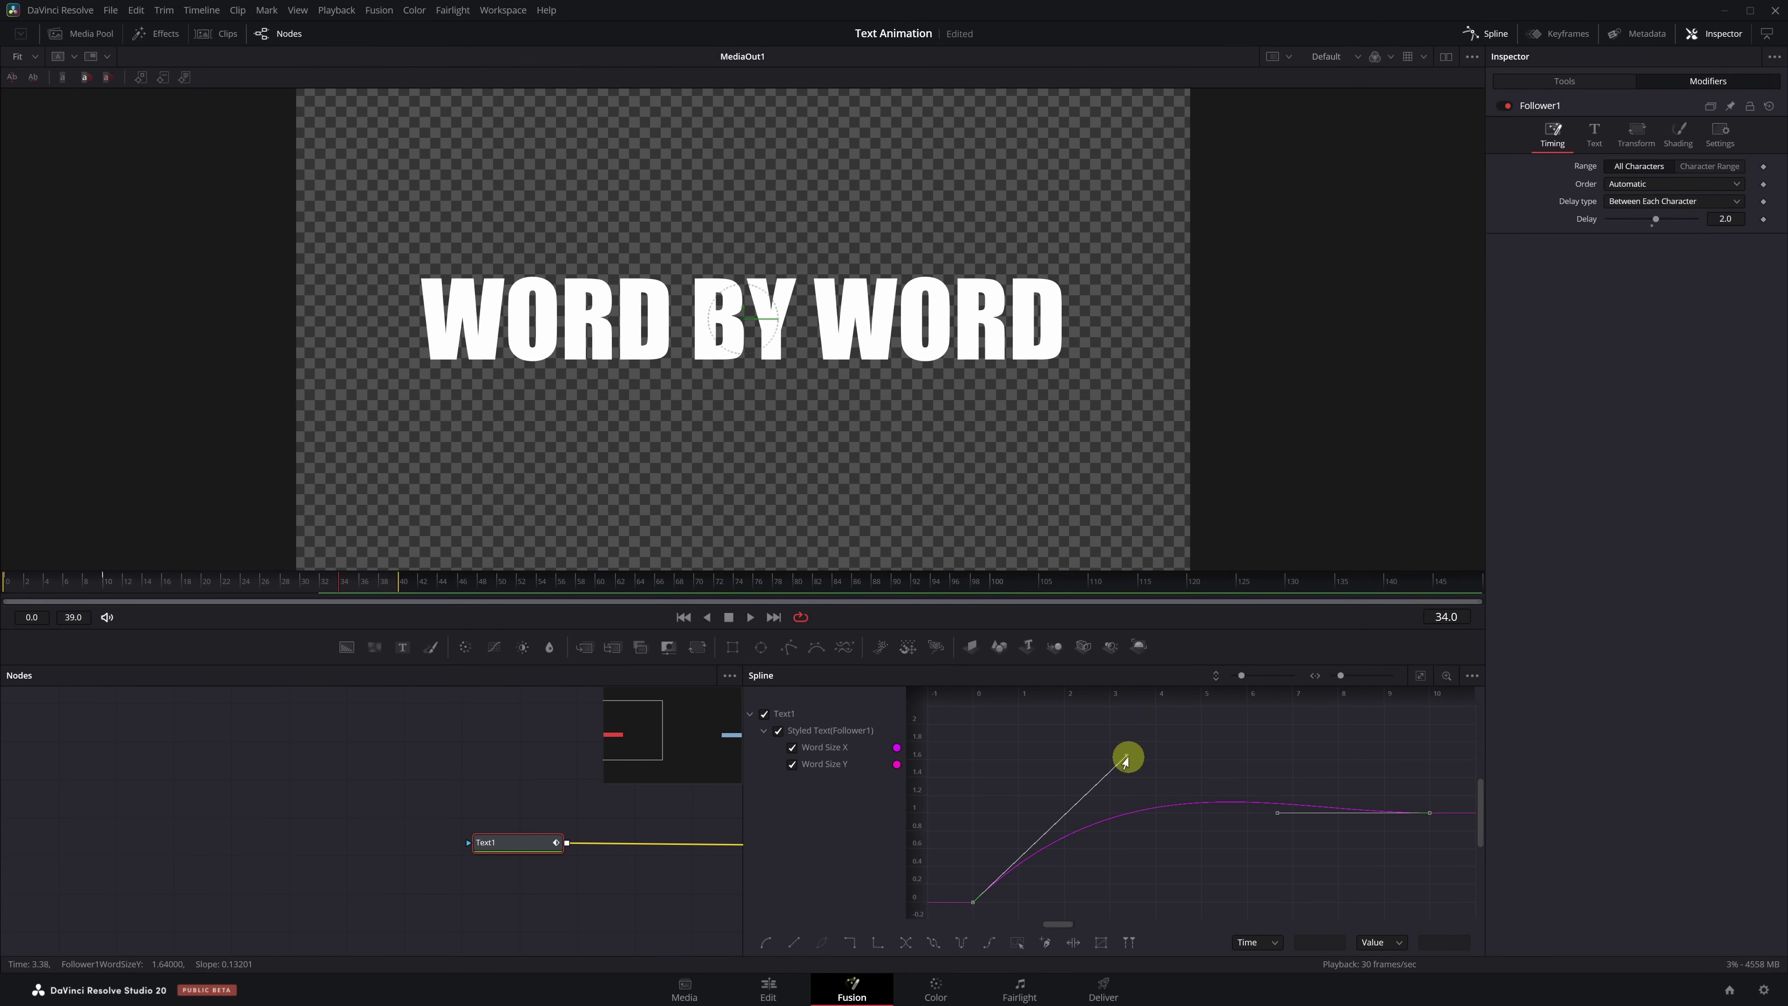
{"action": "key", "text": "space"}
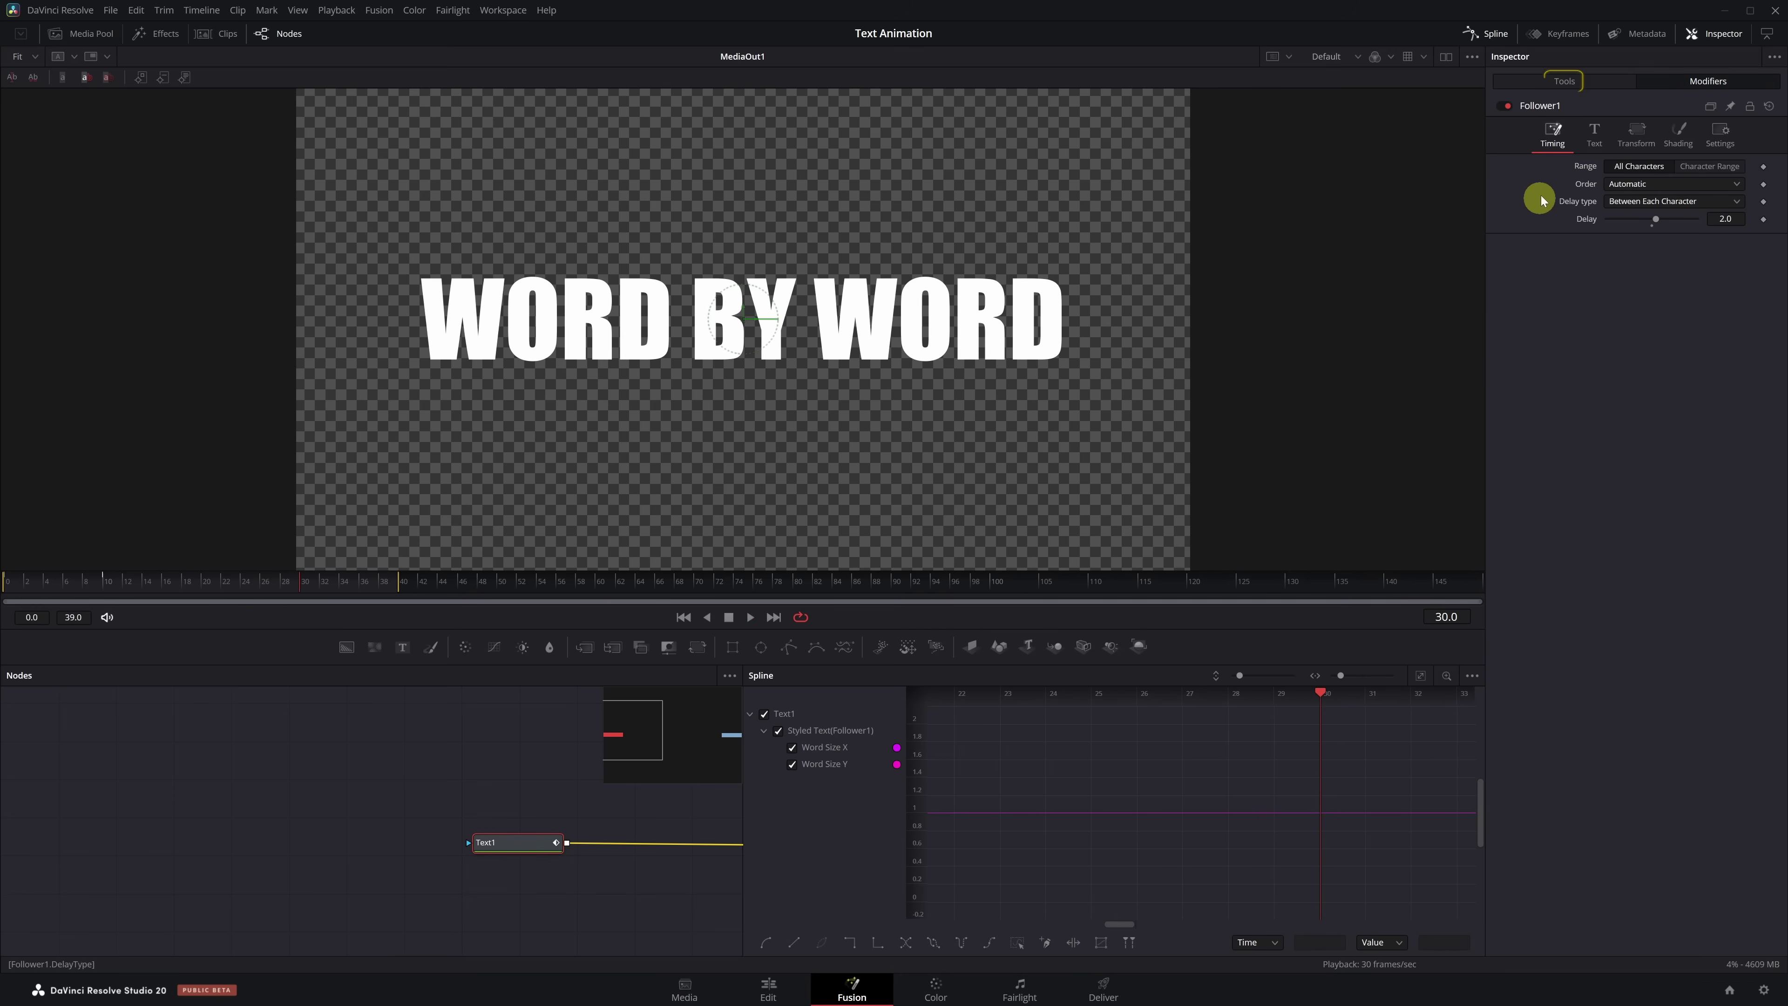
Enable Motion Blur in the Settings tab of the Text1 tool.
{"action": "left_click", "coordinate": [1561, 81]}
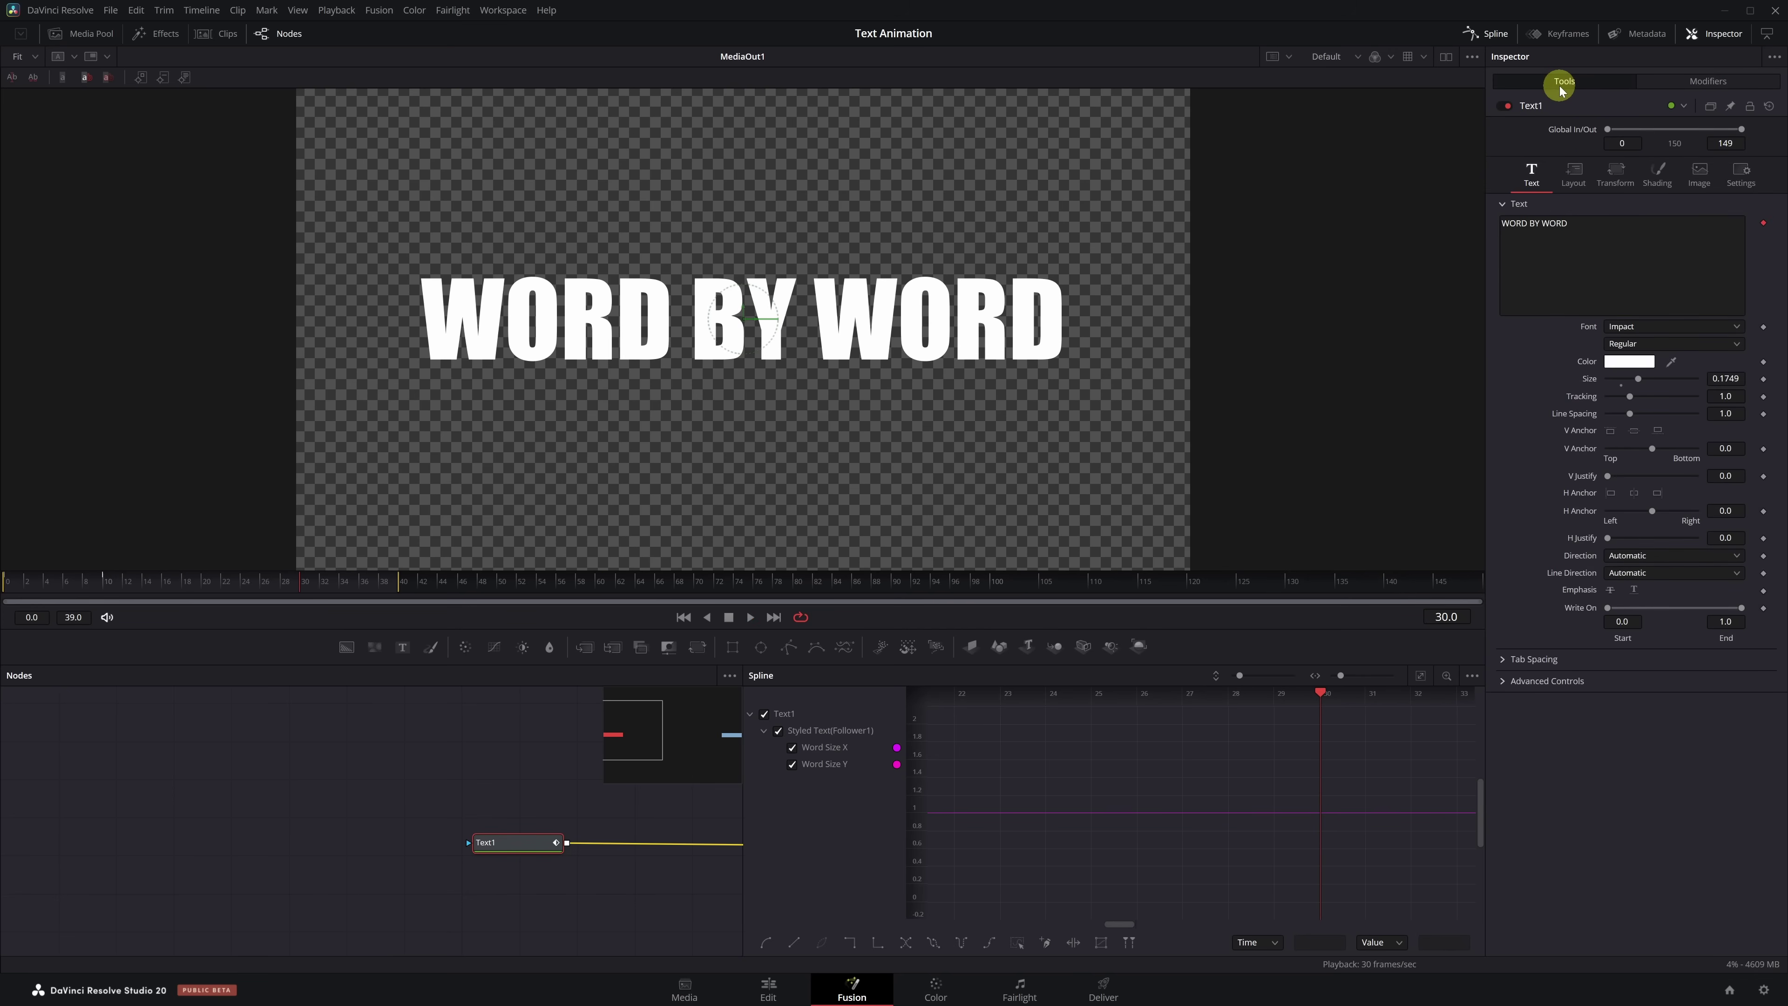
{"action": "left_click", "coordinate": [1733, 192]}
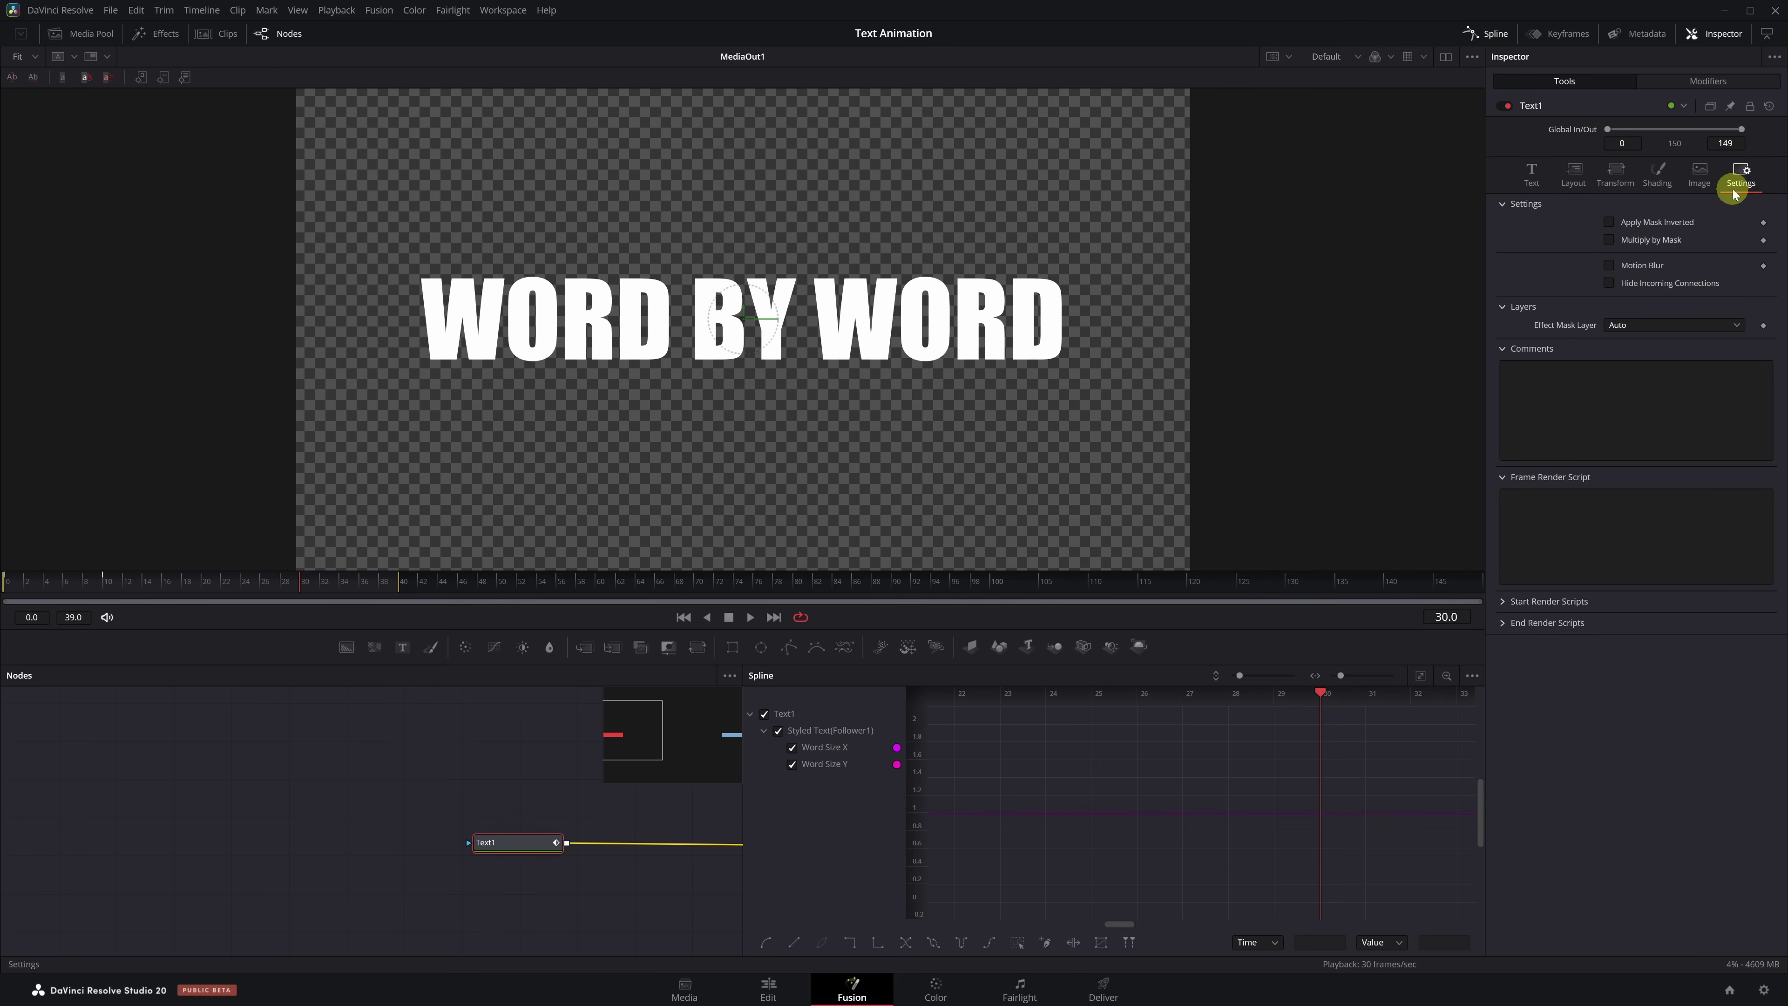
{"action": "left_click", "coordinate": [1610, 266]}
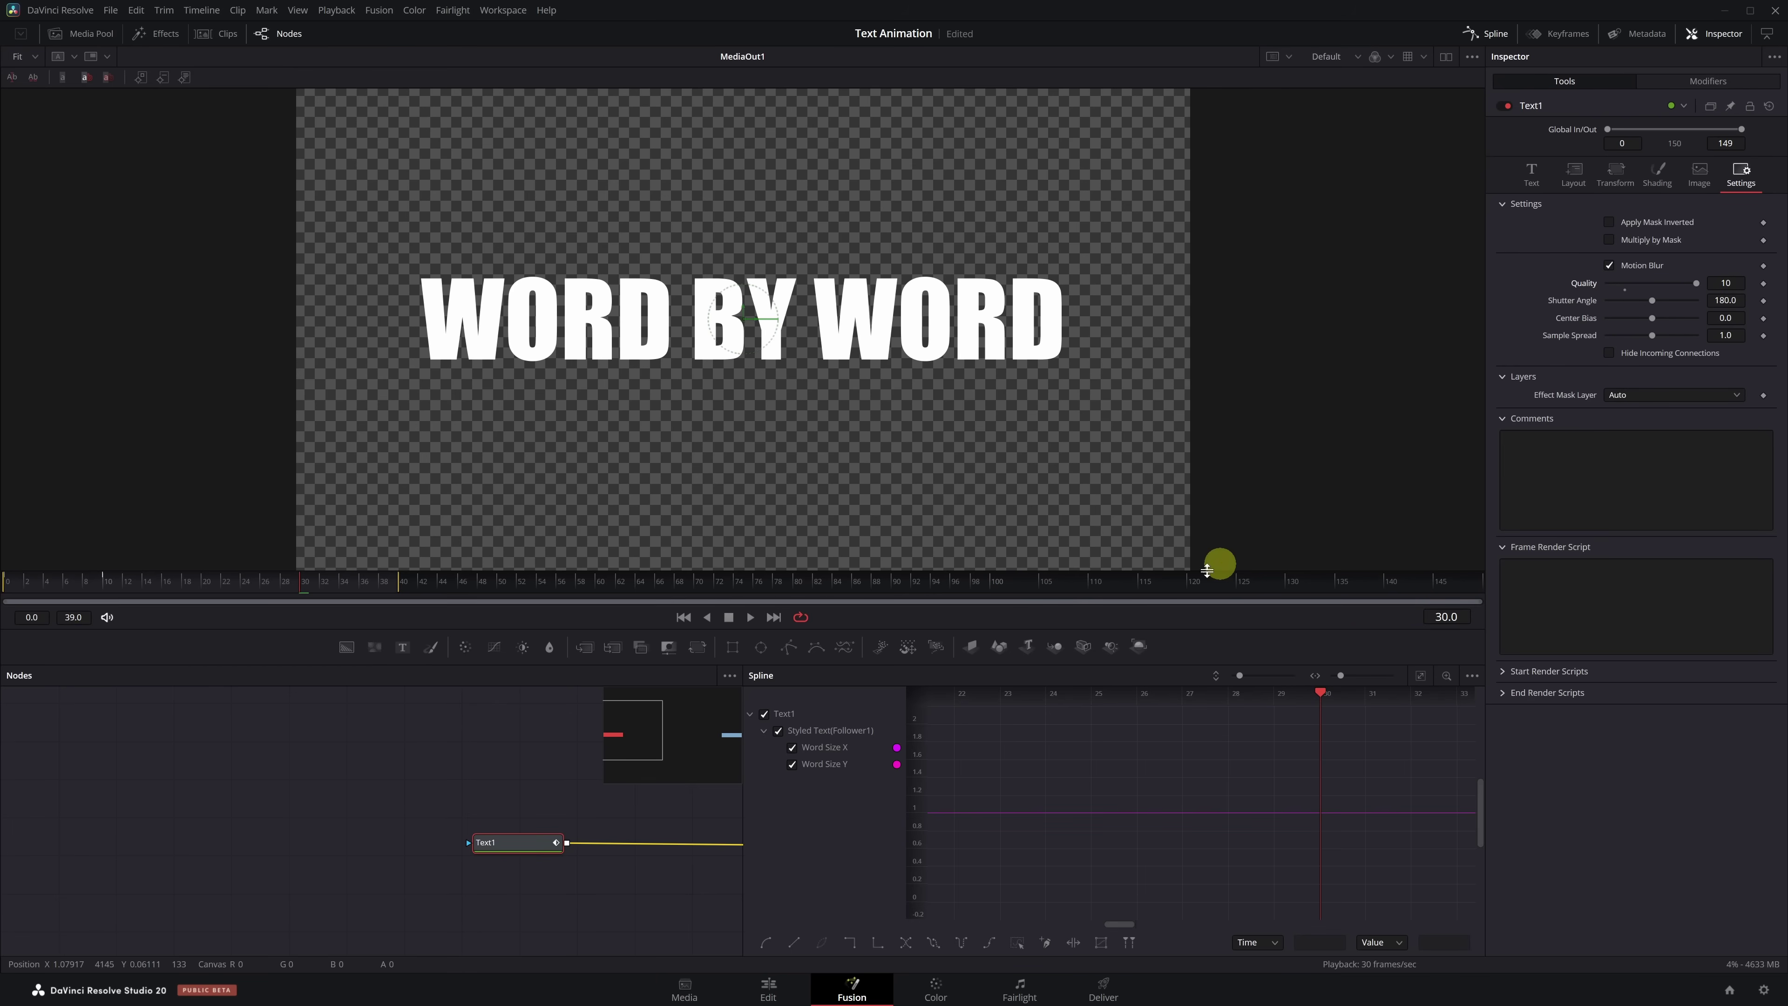
On the Edit page, play the title over the blue background from the timeline start.
{"action": "left_click", "coordinate": [768, 993]}
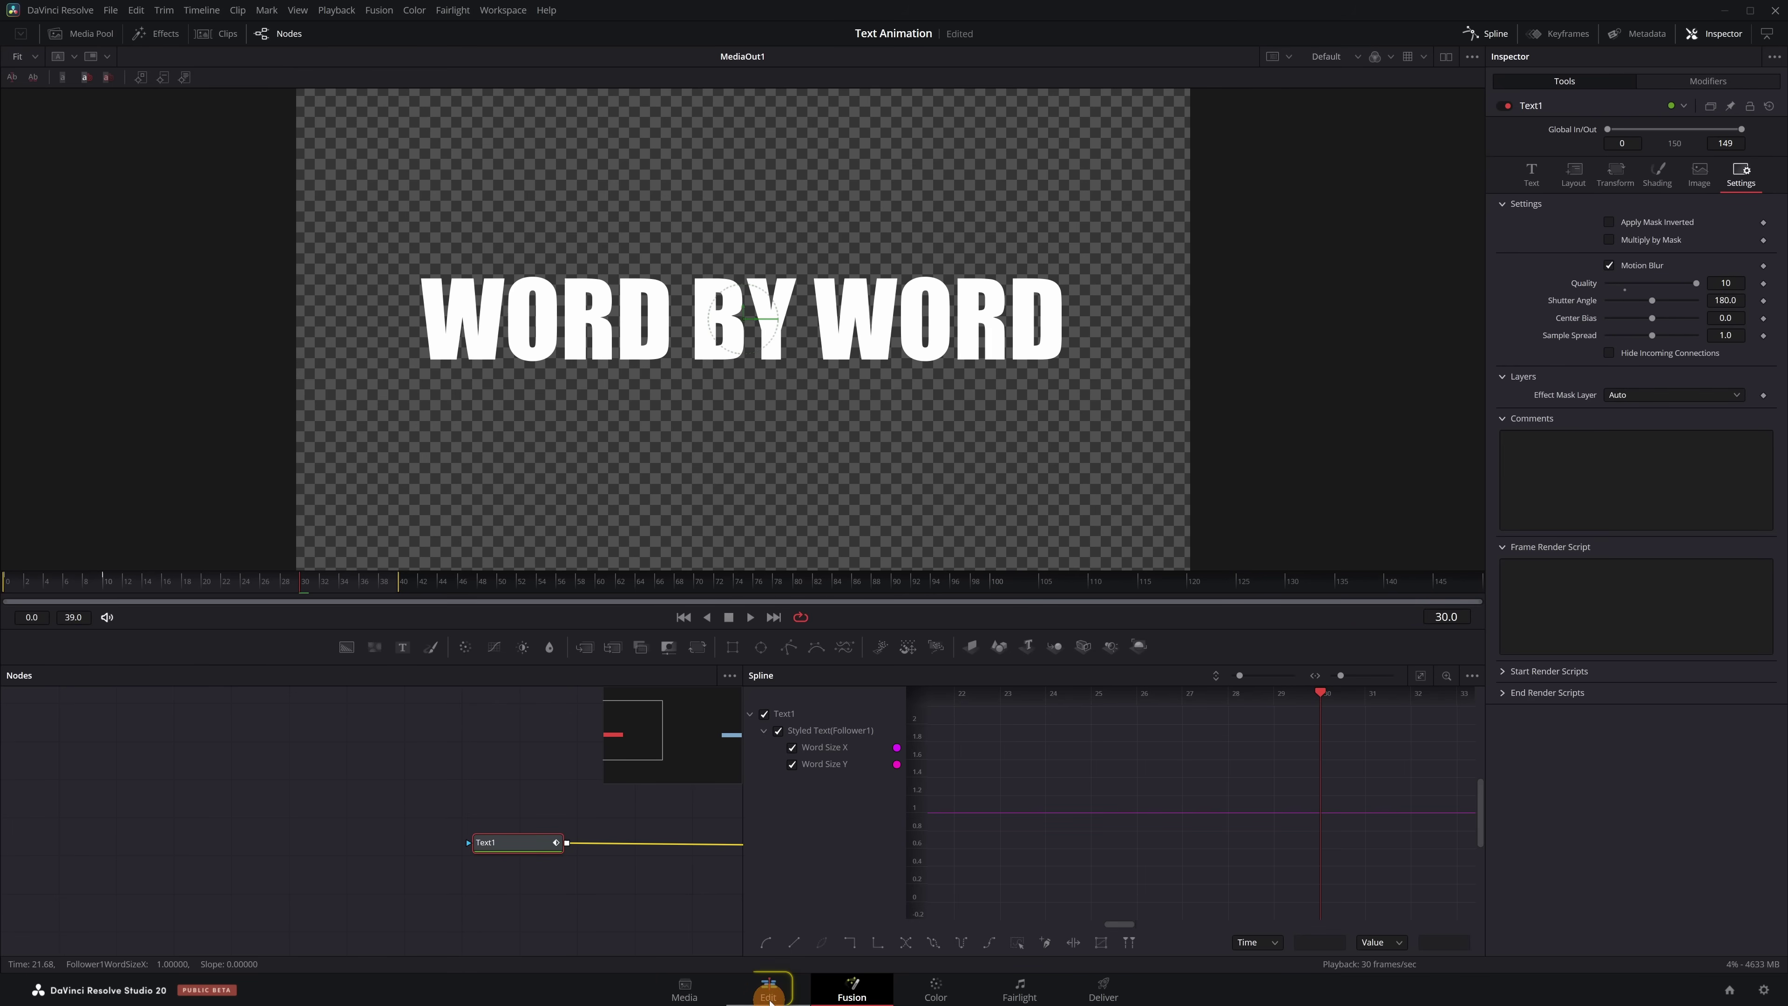
{"action": "left_click_drag", "start_coordinate": [218, 740], "coordinate": [155, 724]}
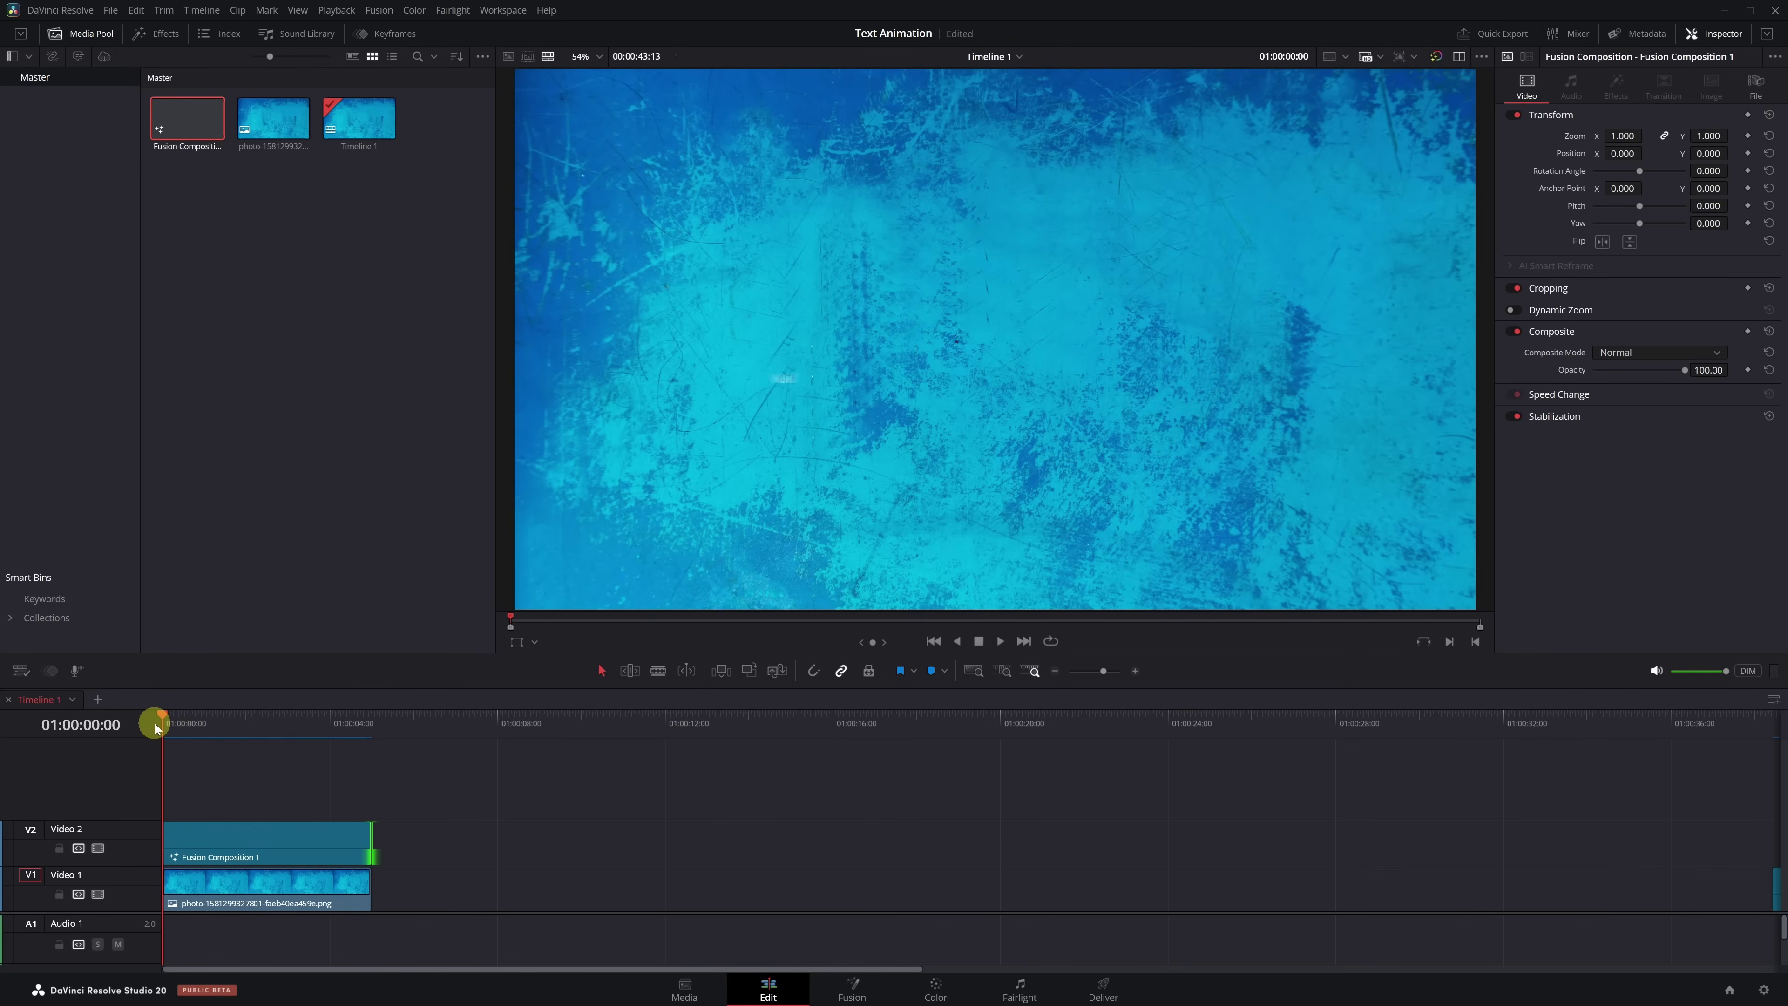
{"action": "key", "text": "ctrl+equal"}
{"action": "key", "text": "space"}
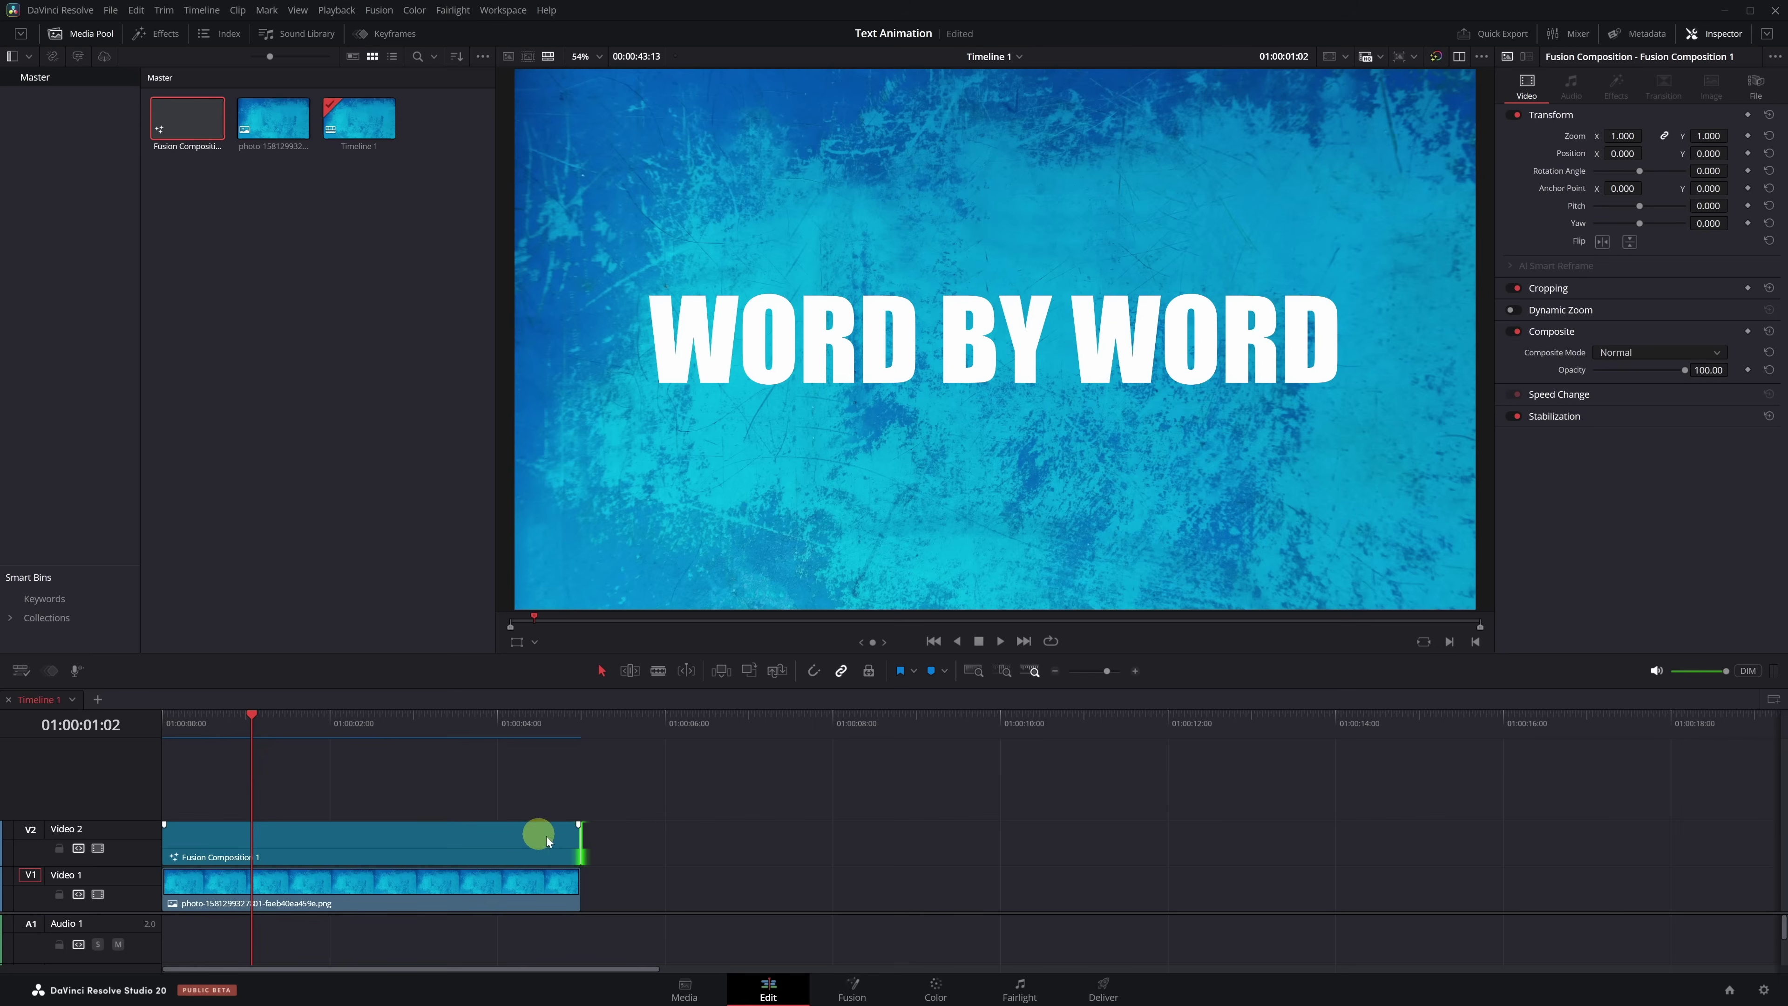
Trim Fusion Composition 1 to about one second, ending after the pop-in, and scrub to check.
{"action": "left_click_drag", "start_coordinate": [547, 839], "coordinate": [243, 836]}
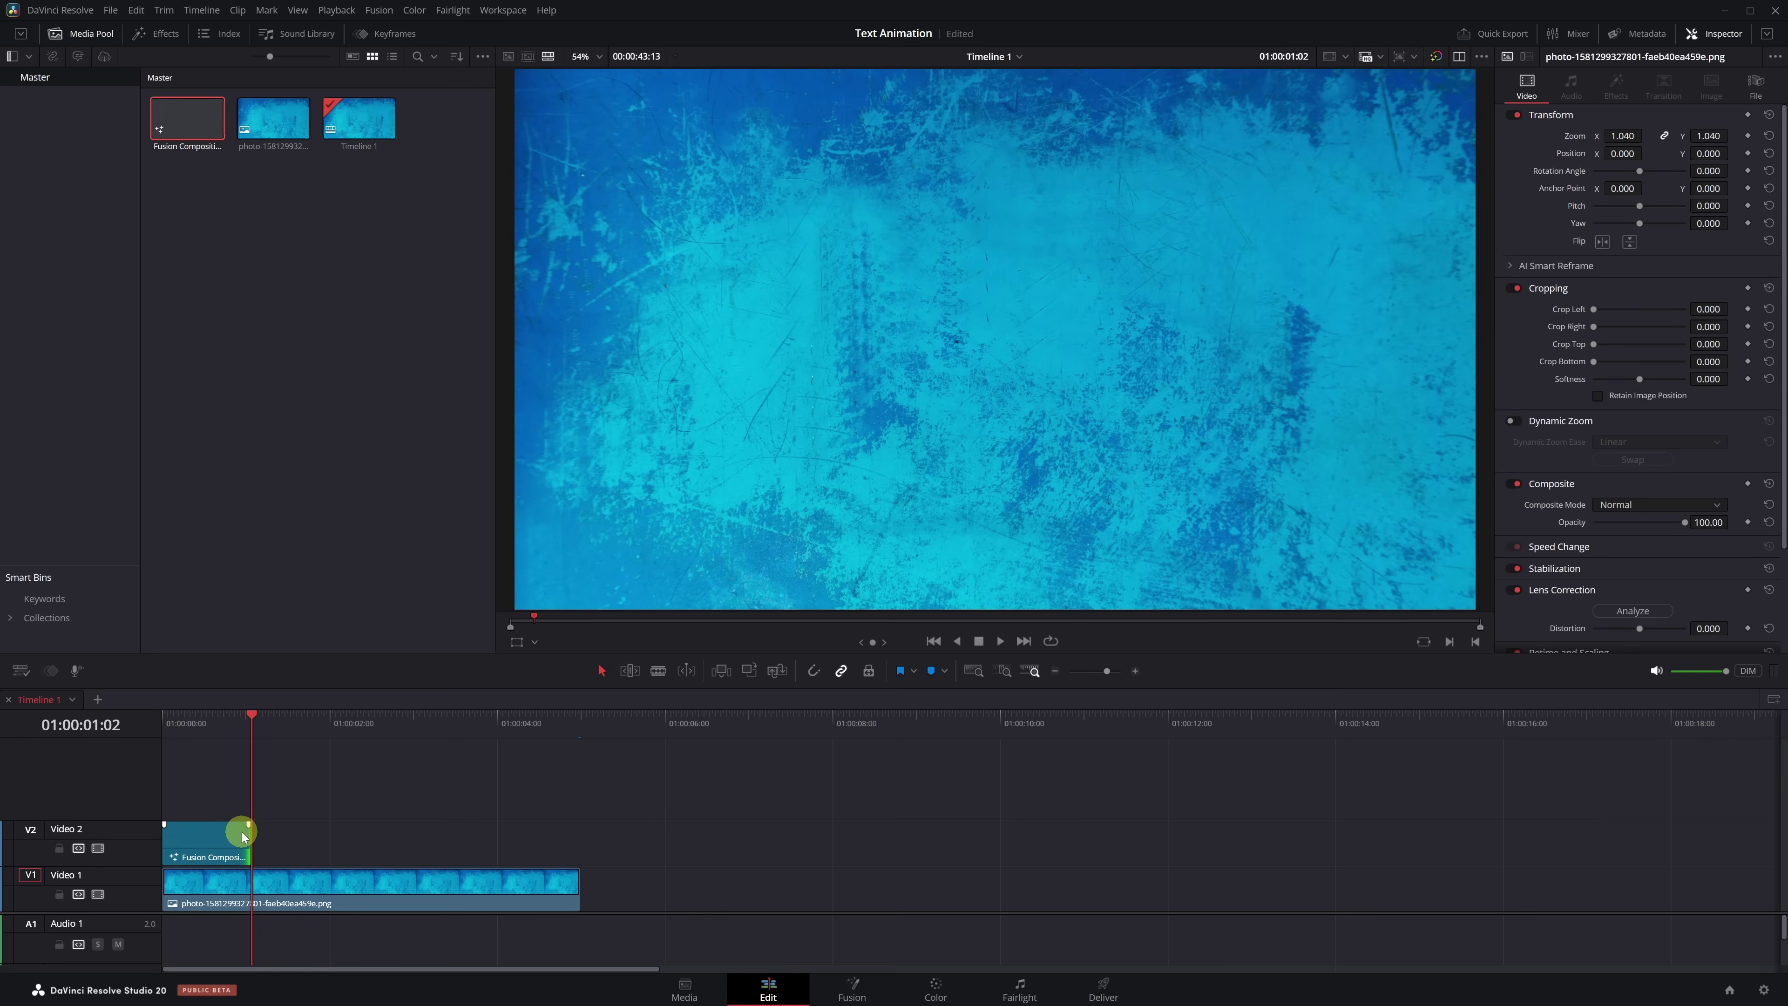
{"action": "left_click", "coordinate": [206, 727]}
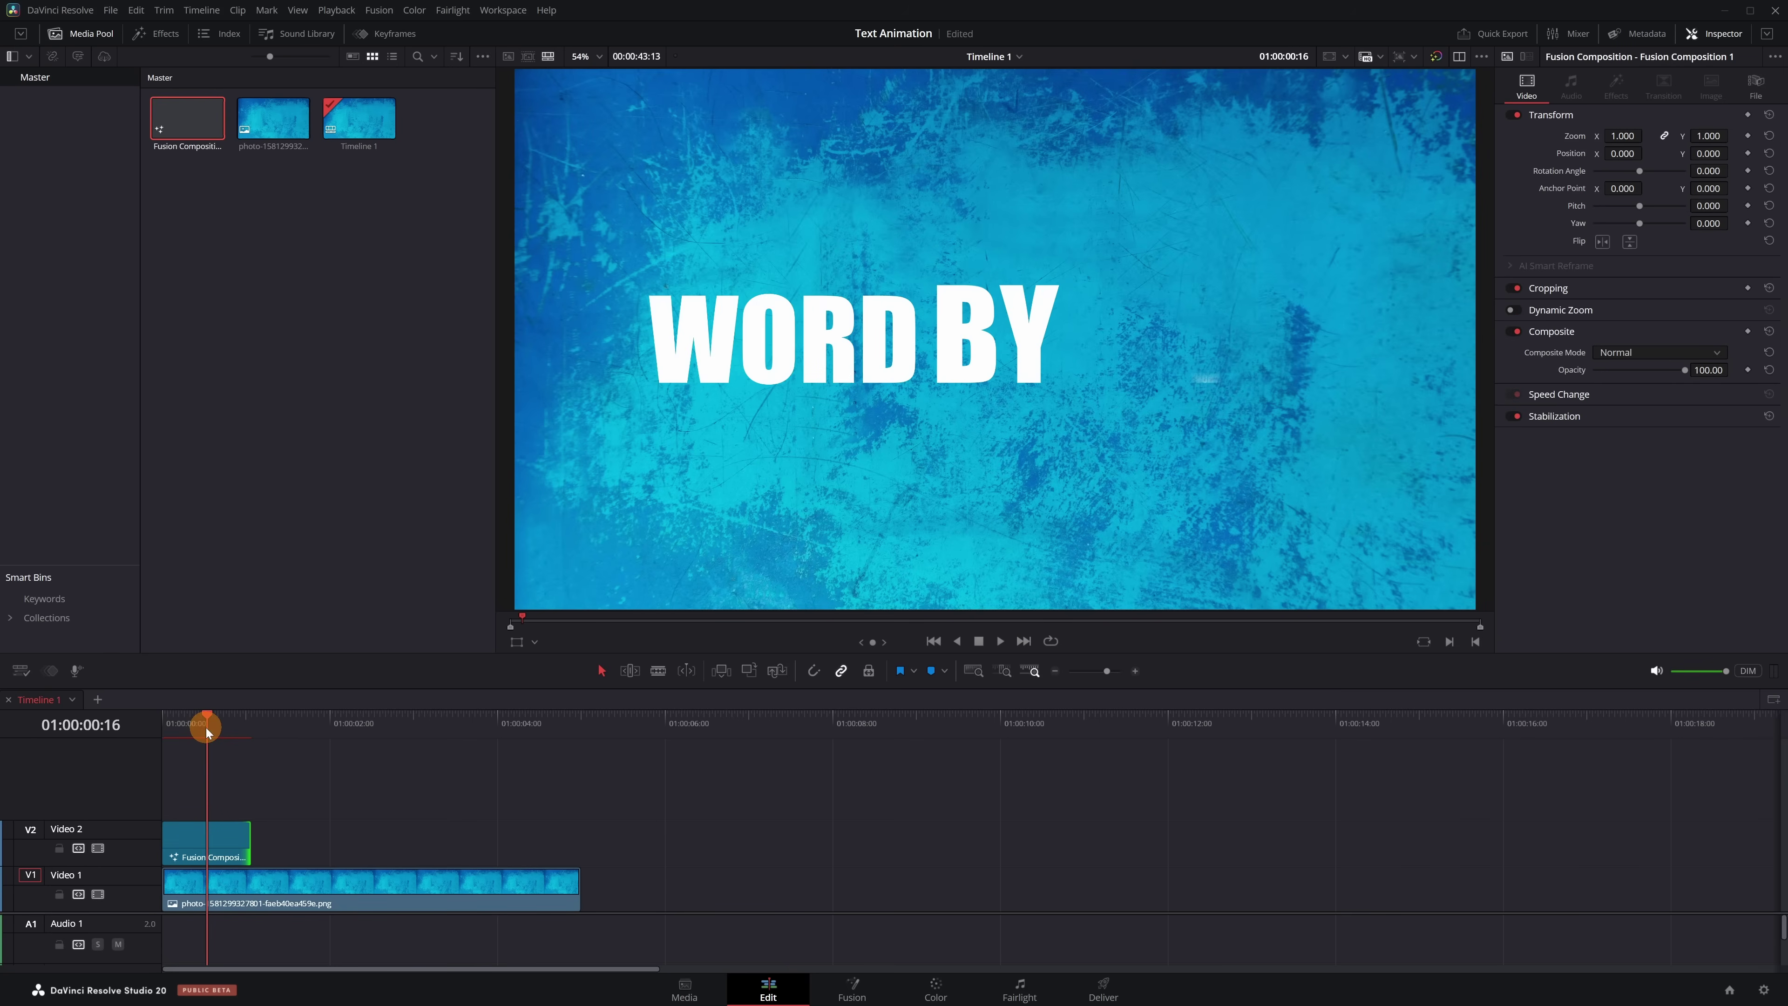
{"action": "left_click_drag", "start_coordinate": [206, 732], "coordinate": [238, 727]}
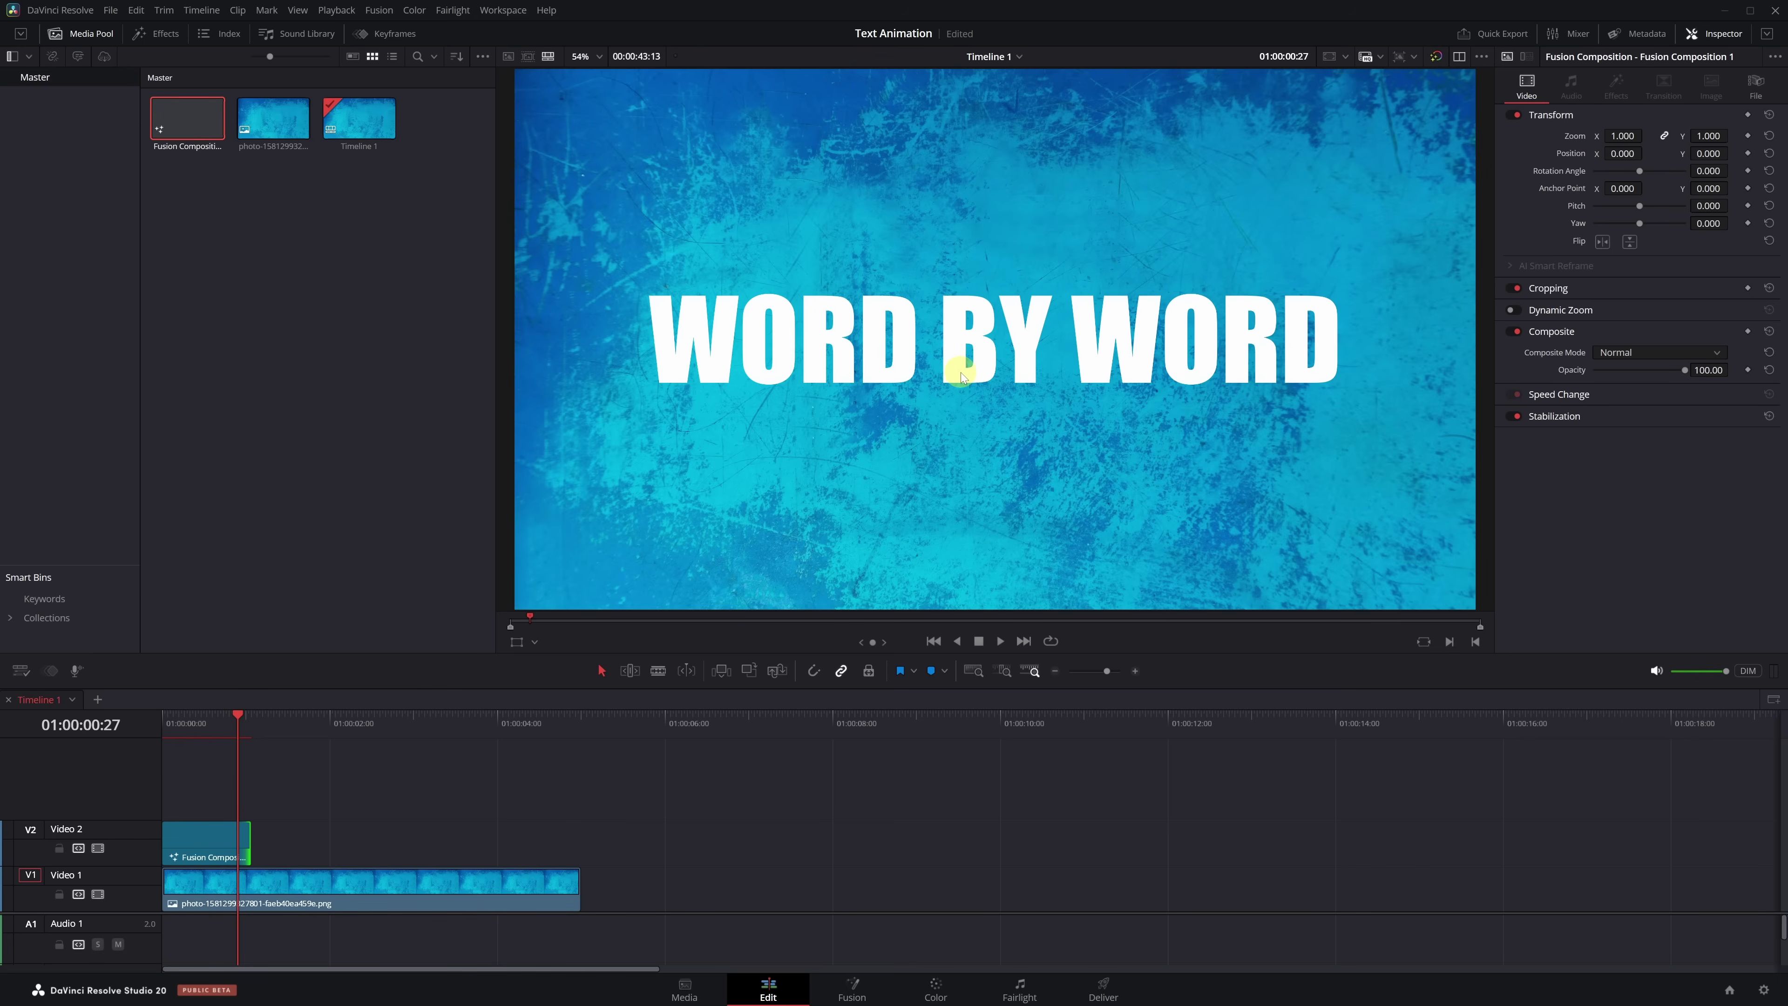
Add a DropShadow1 node after the text with Shadow Strength about 0.86.
{"action": "key", "text": "shift+5"}
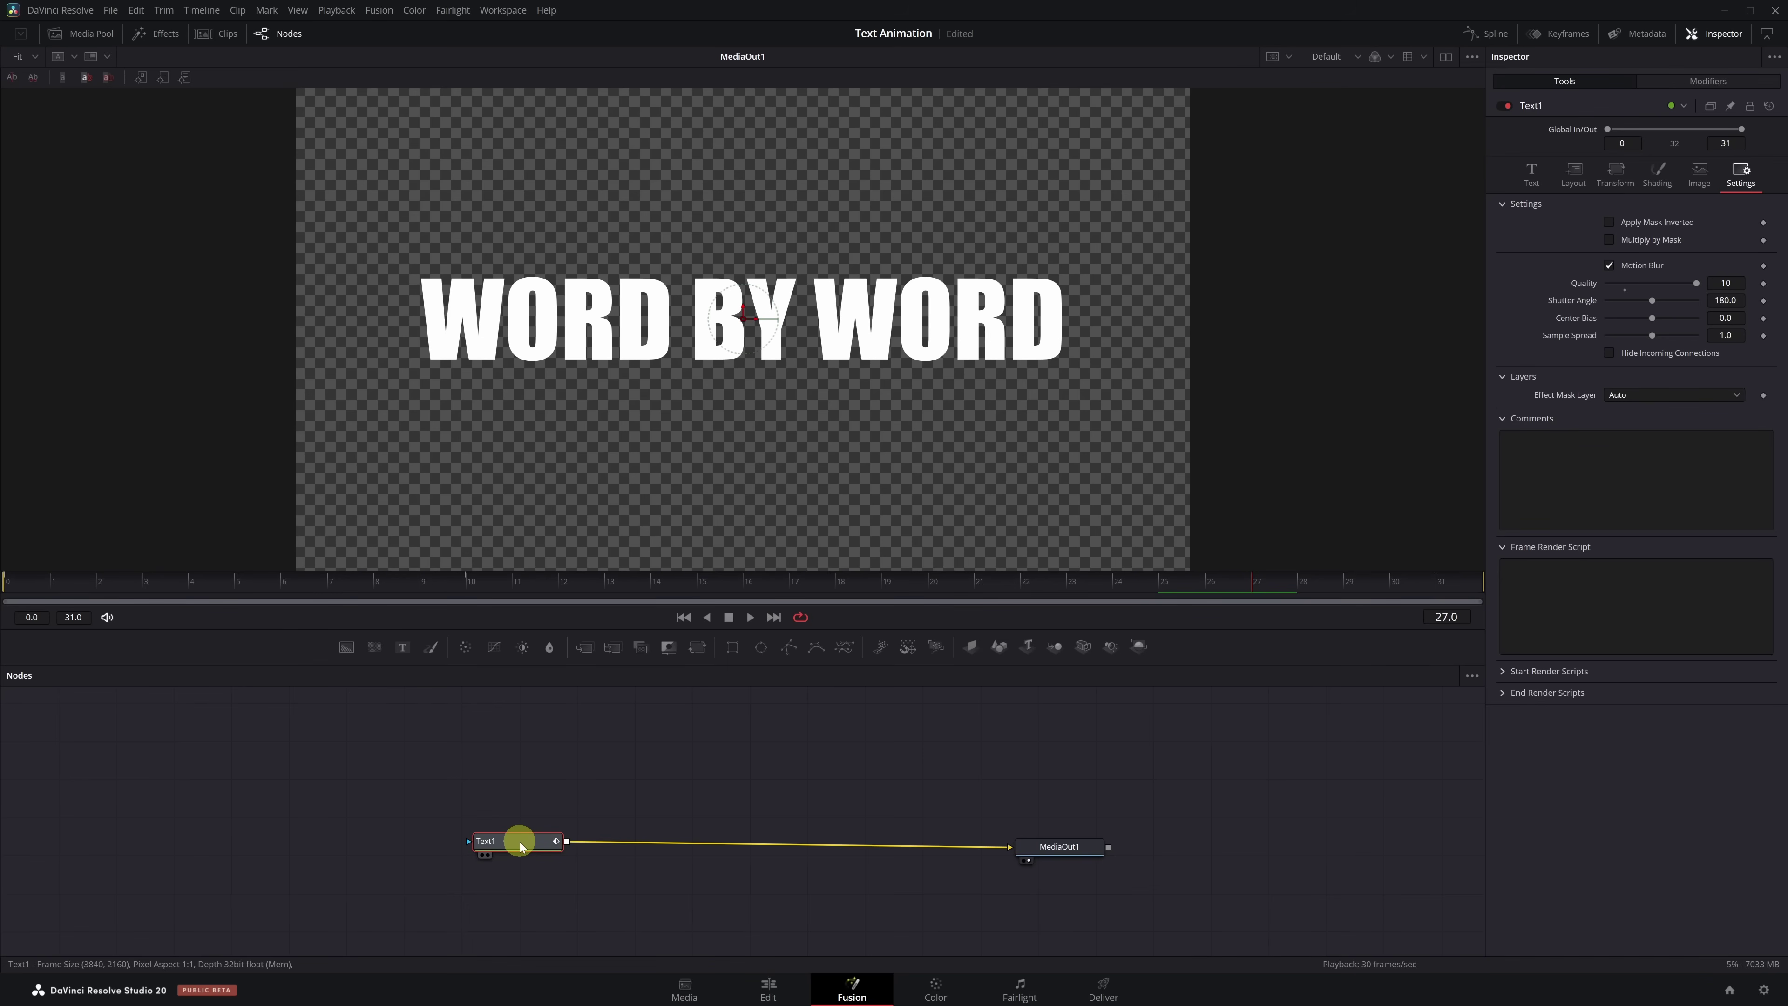
{"action": "key", "text": "shift+space"}
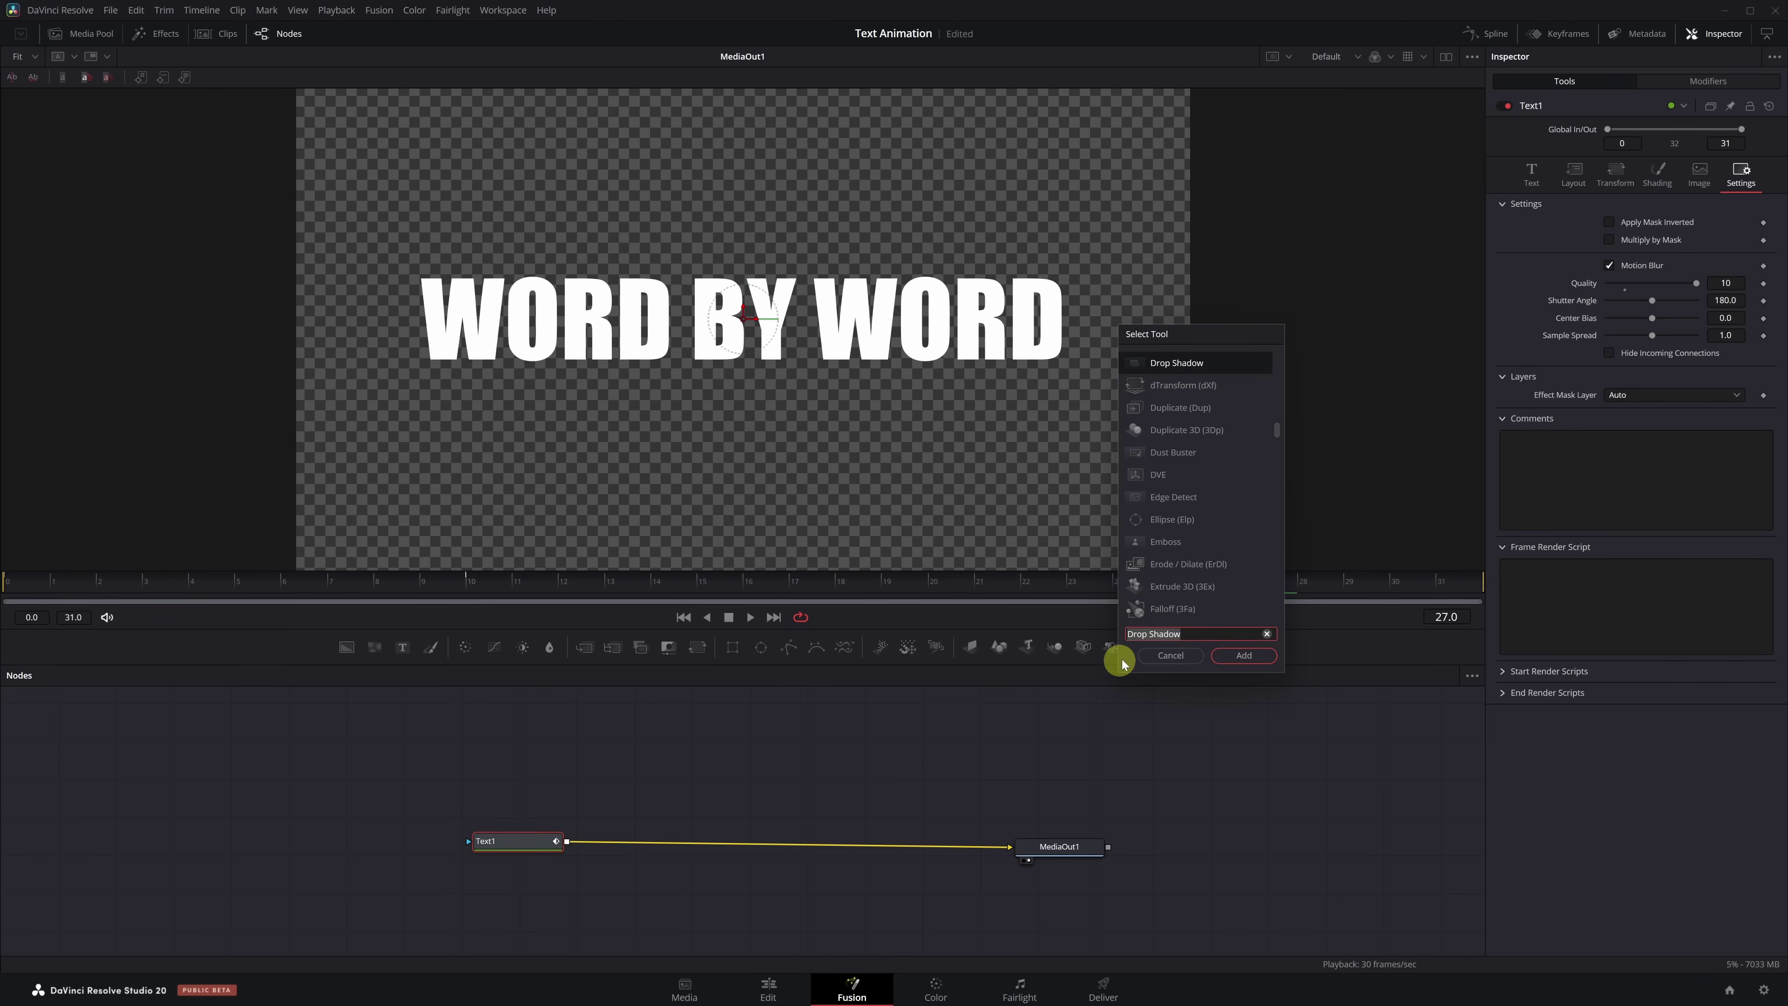
{"action": "left_click", "coordinate": [1137, 636]}
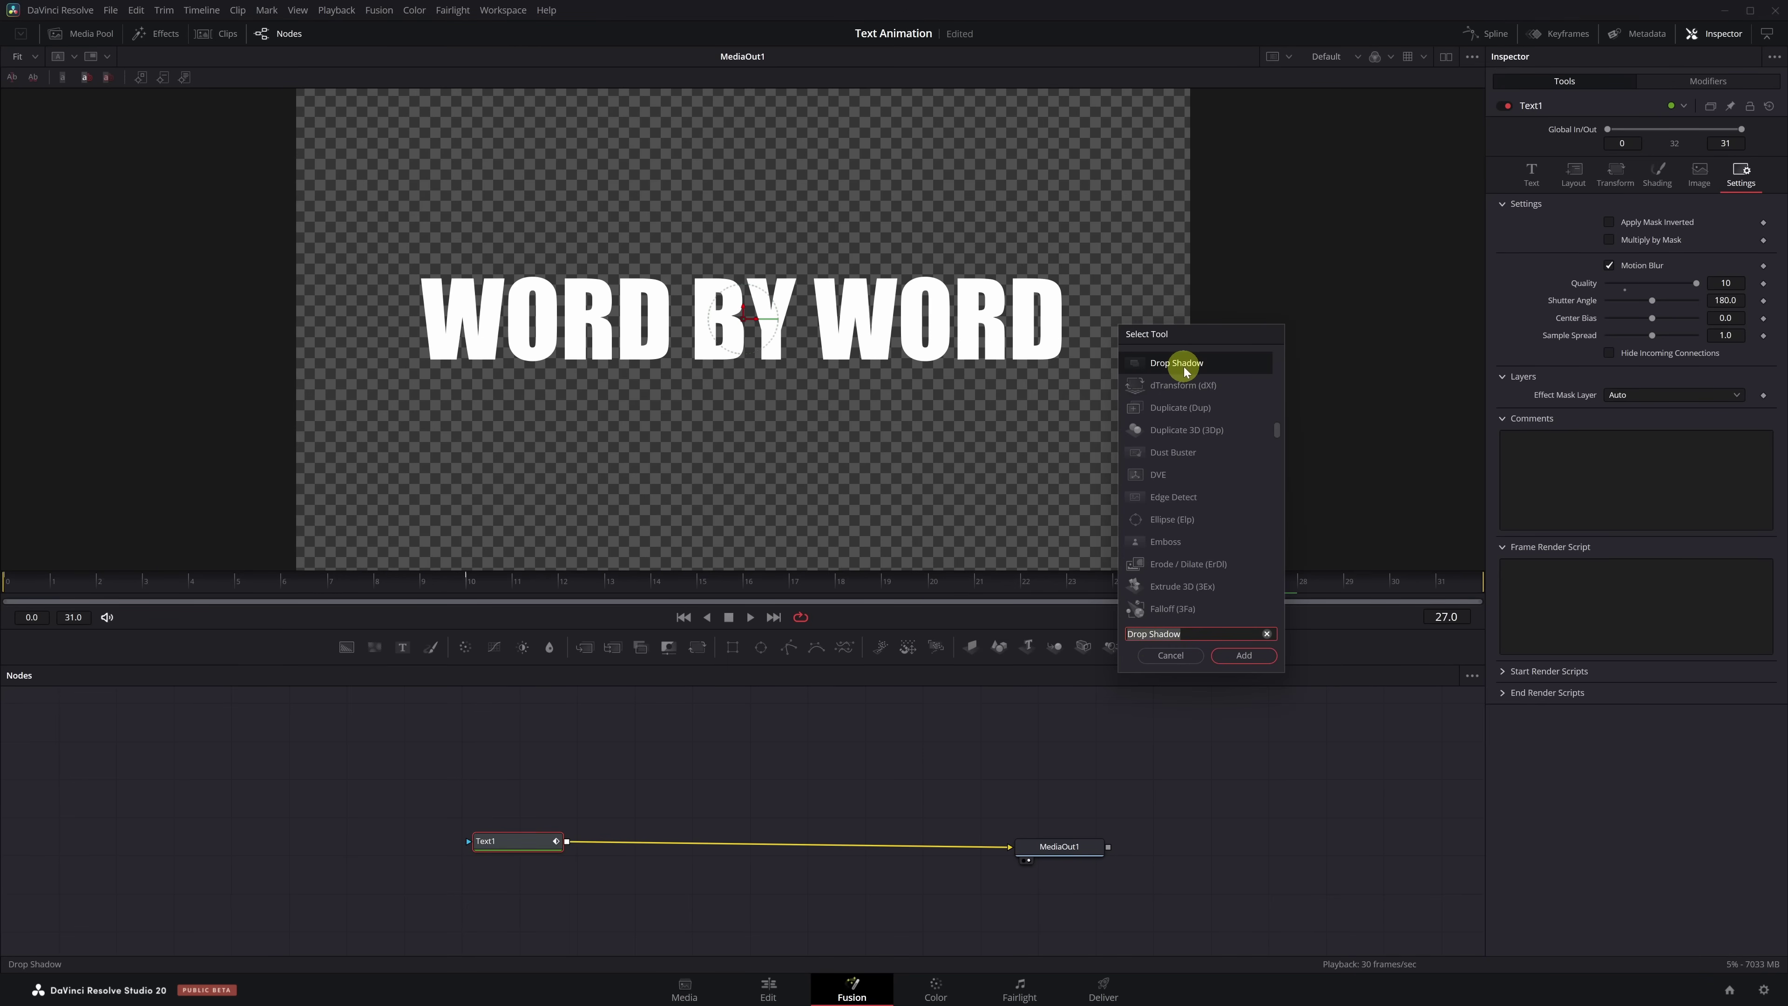
{"action": "left_click", "coordinate": [1243, 655]}
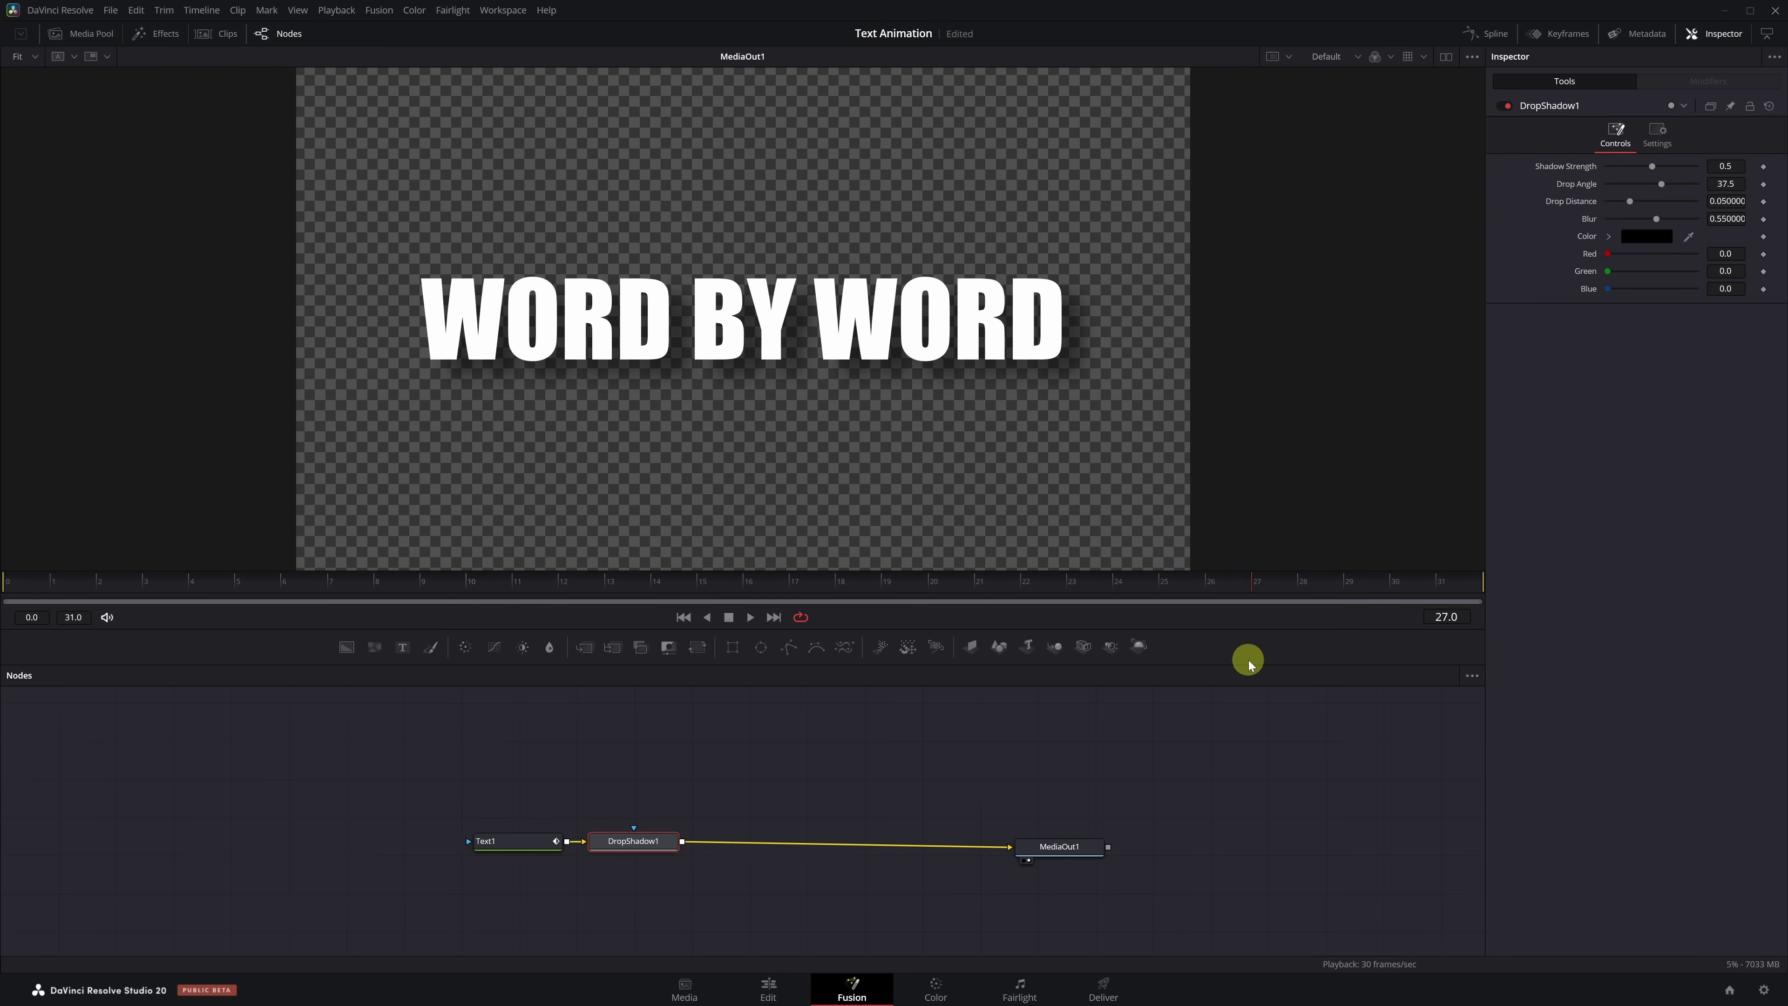
{"action": "left_click_drag", "start_coordinate": [1723, 177], "coordinate": [1724, 201]}
Replay the shadowed title from the start of the Edit timeline.
{"action": "left_click", "coordinate": [769, 986]}
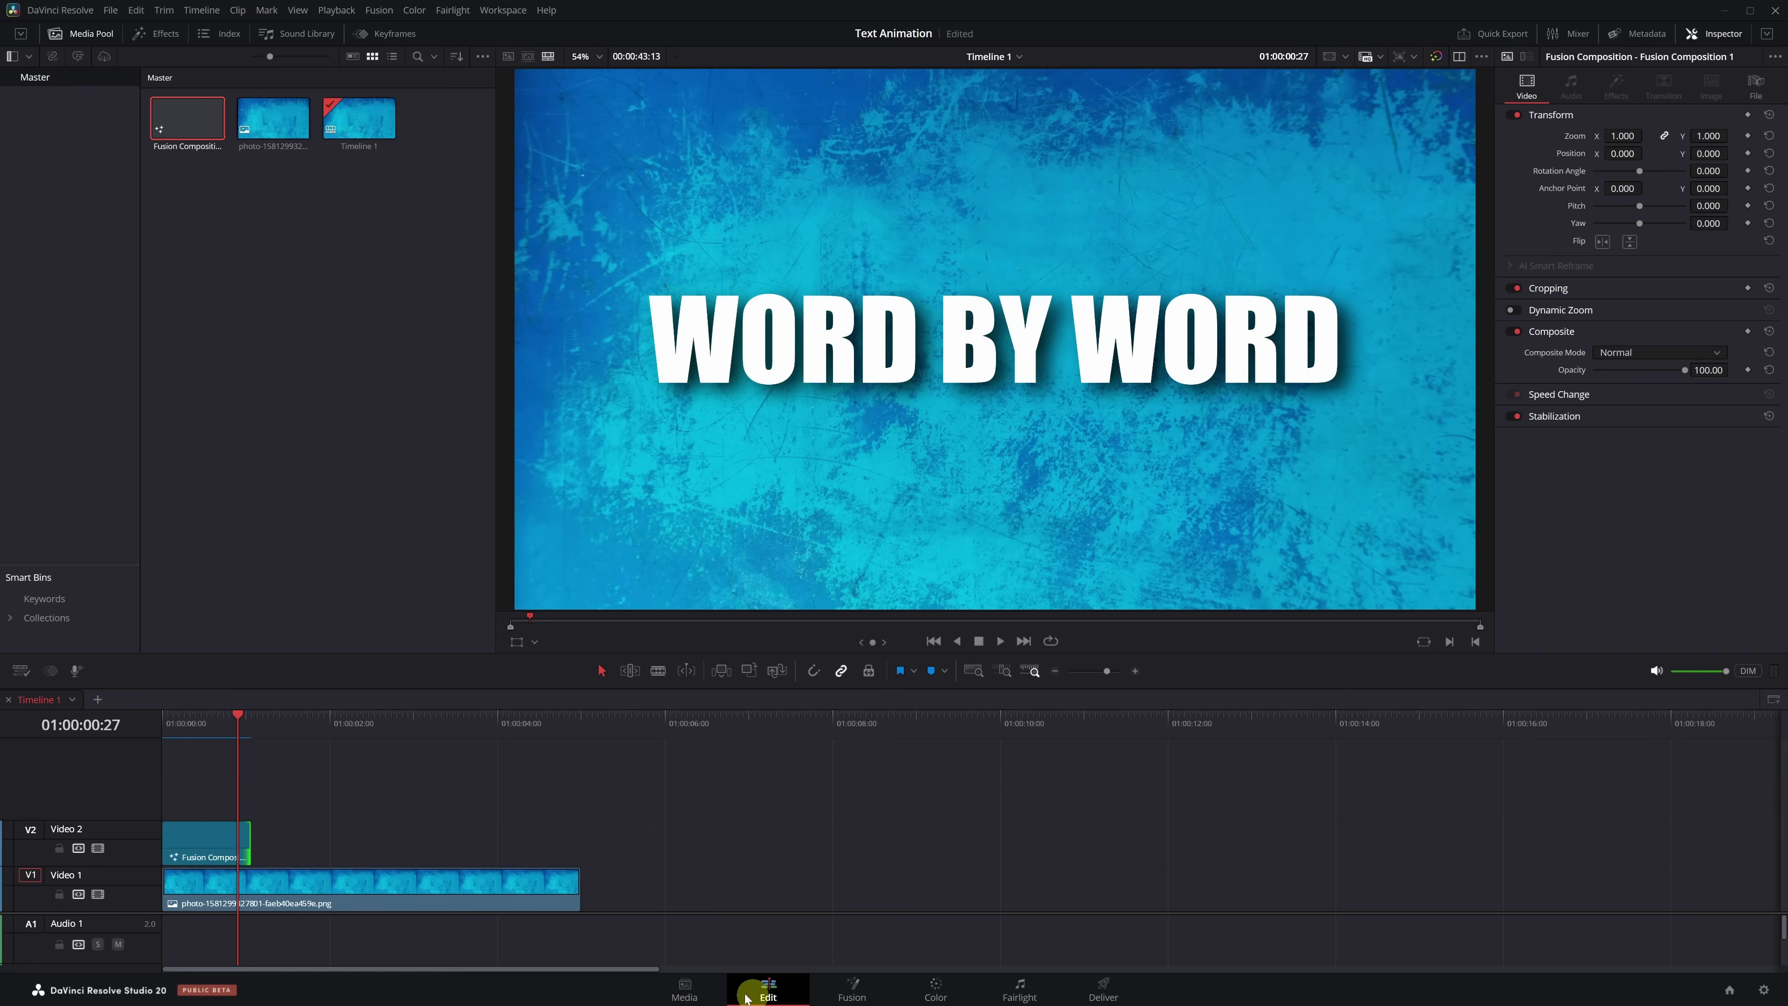
{"action": "left_click_drag", "start_coordinate": [209, 716], "coordinate": [152, 724]}
{"action": "key", "text": "space"}
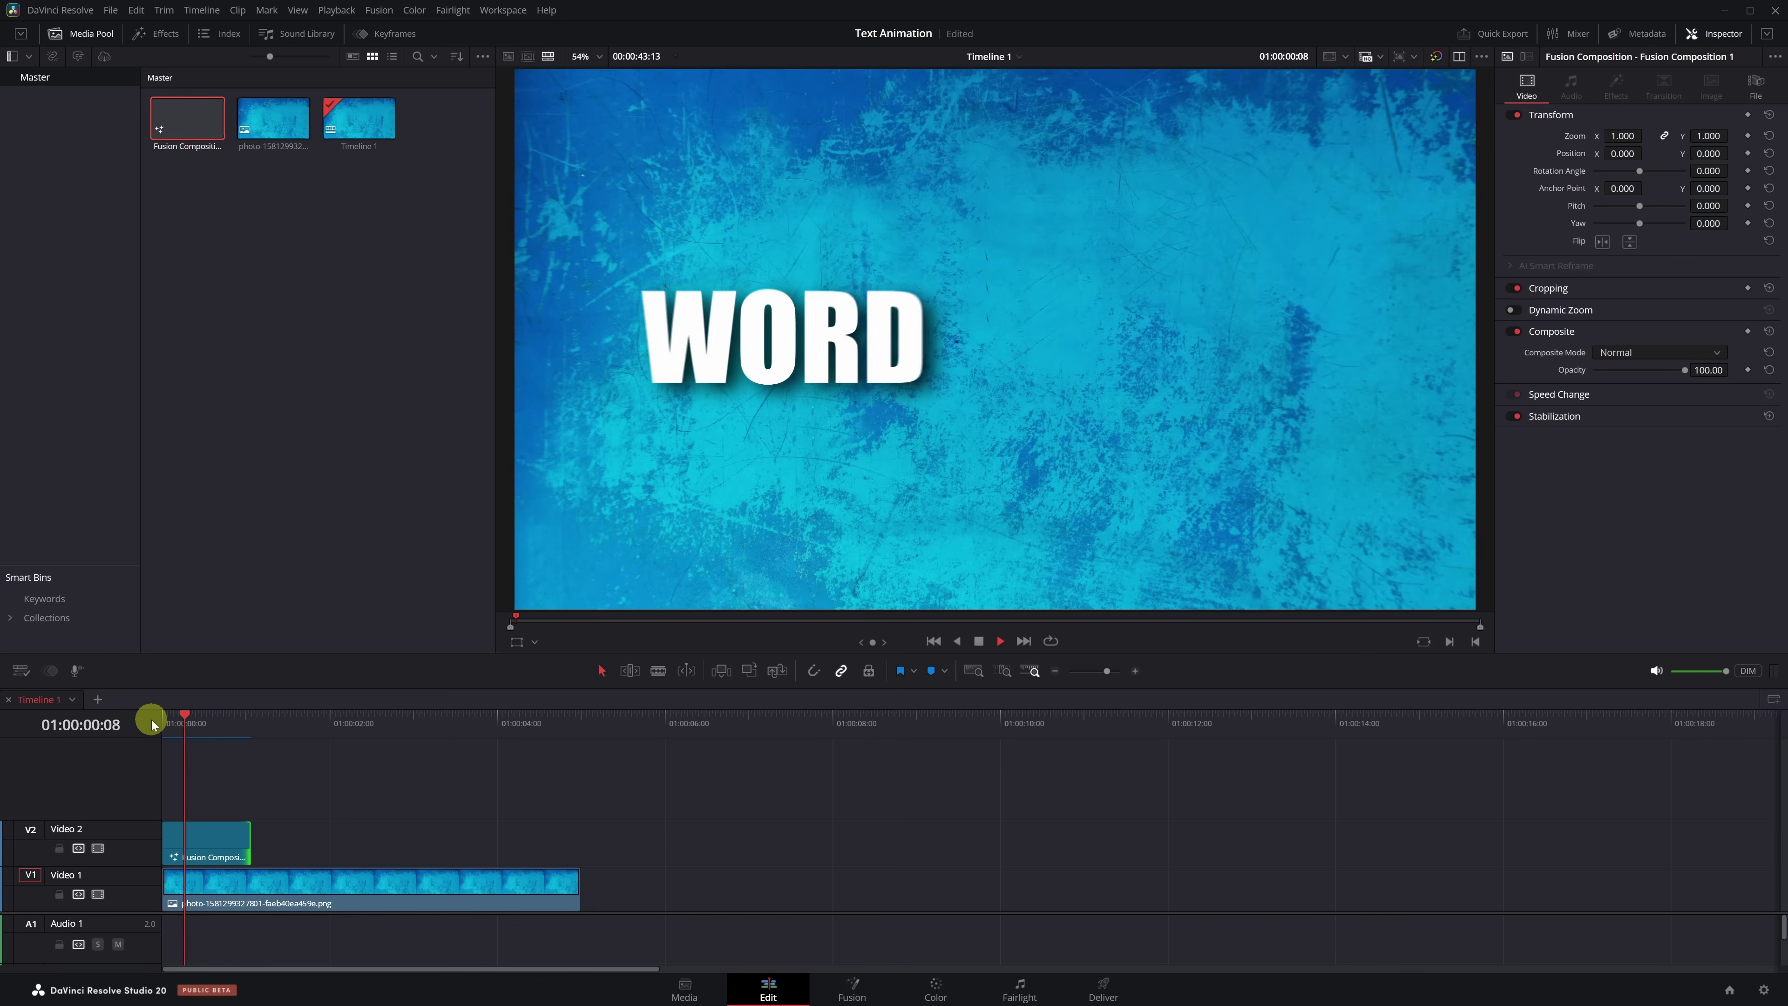